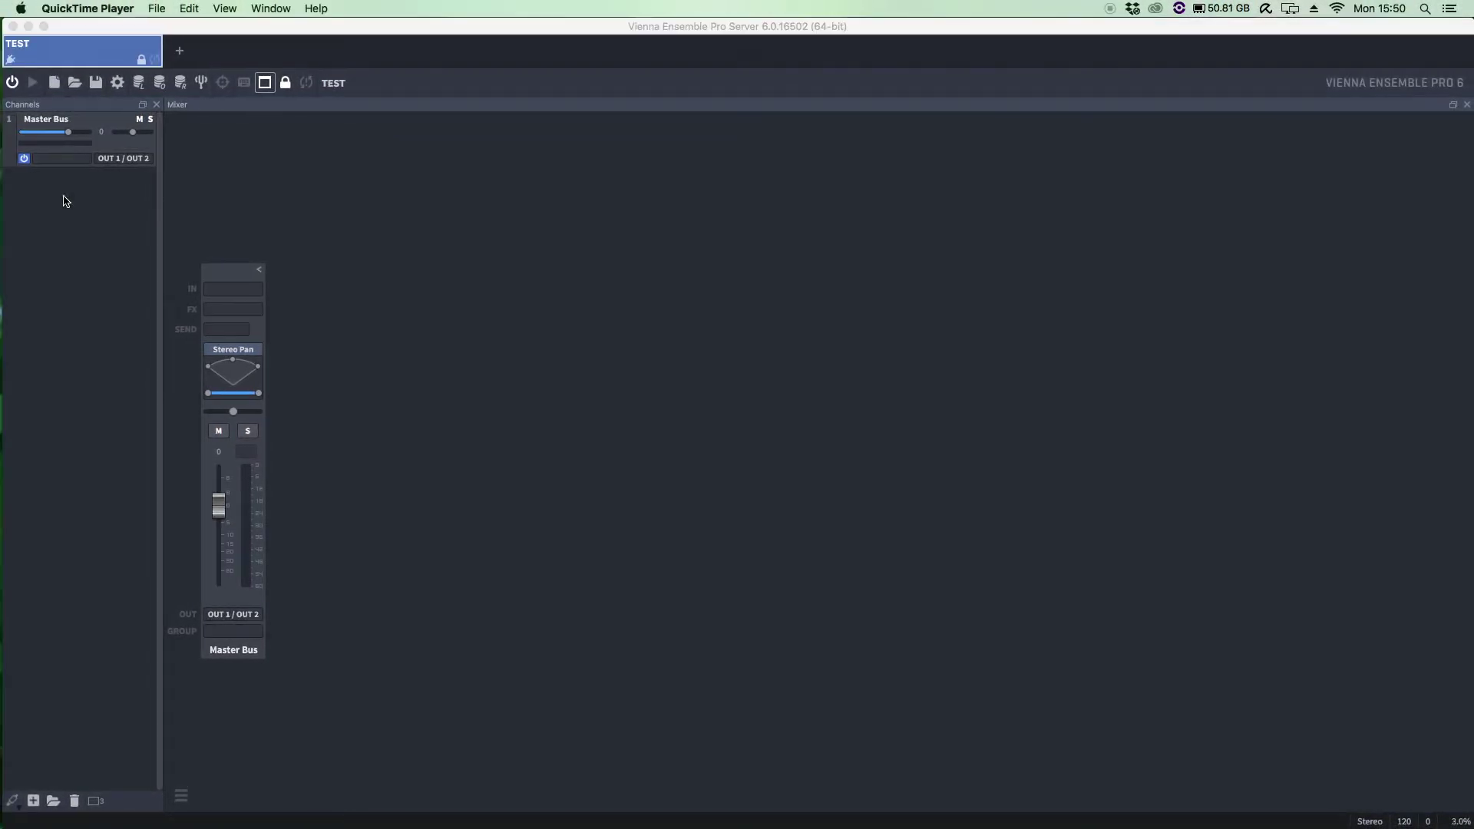
# - Insert a VST instrument channel with Native Instruments Kontakt 5, Stereo to Stereo, below the Master Bus
pyautogui.rightClick(63, 197)
pyautogui.moveTo(99, 211)
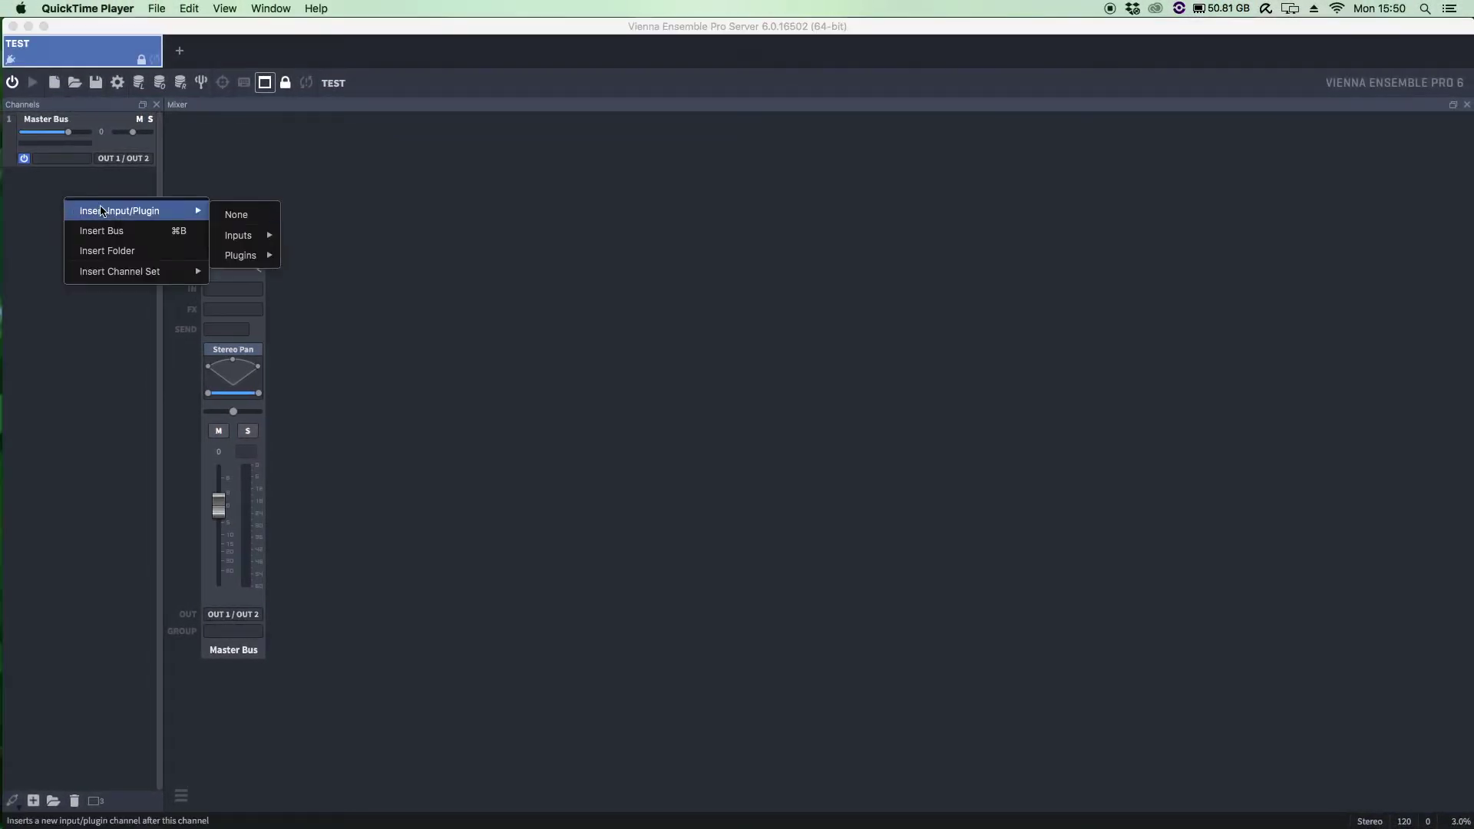
pyautogui.moveTo(249, 259)
pyautogui.moveTo(295, 260)
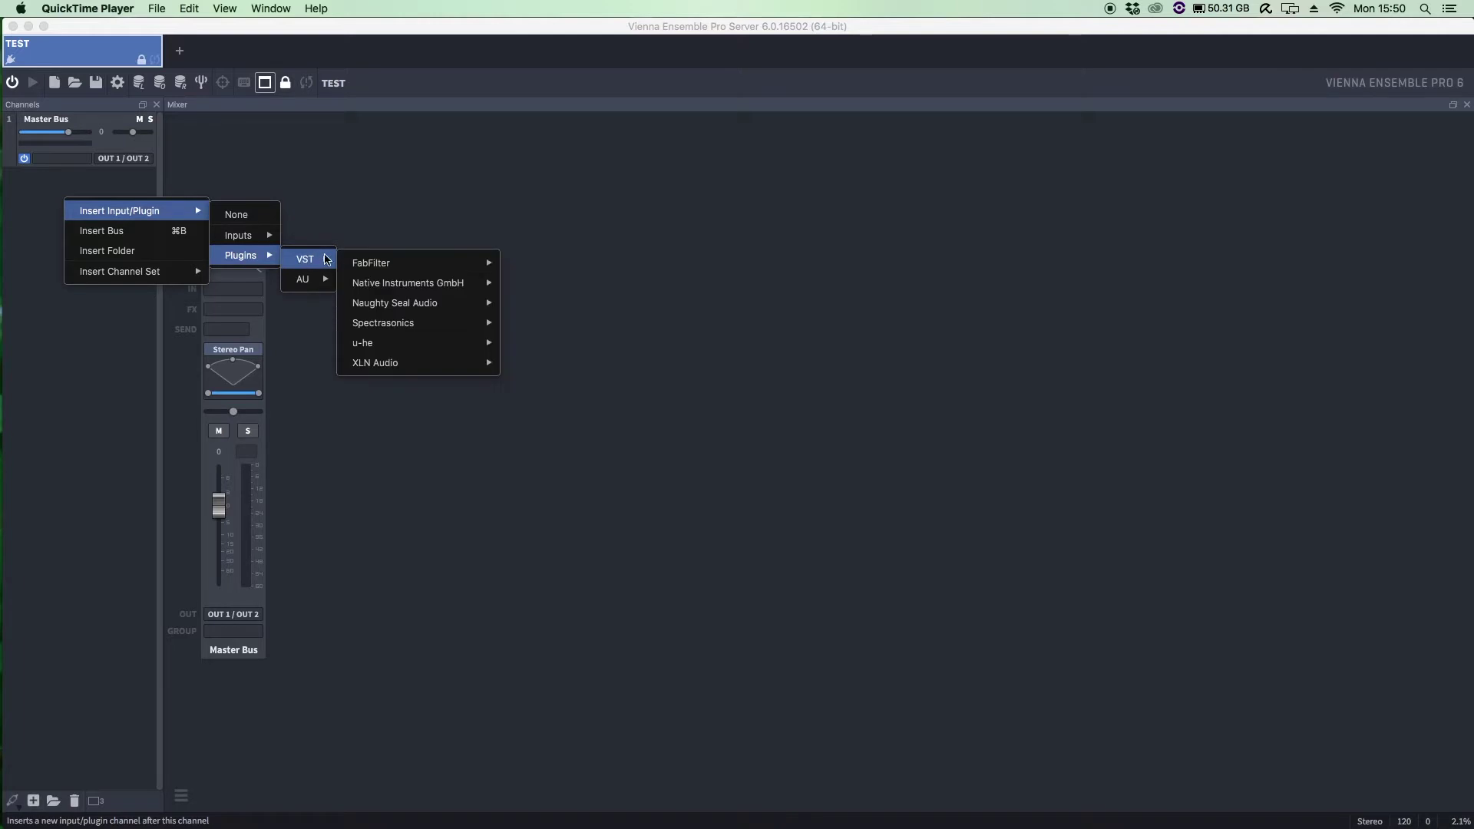
pyautogui.moveTo(414, 283)
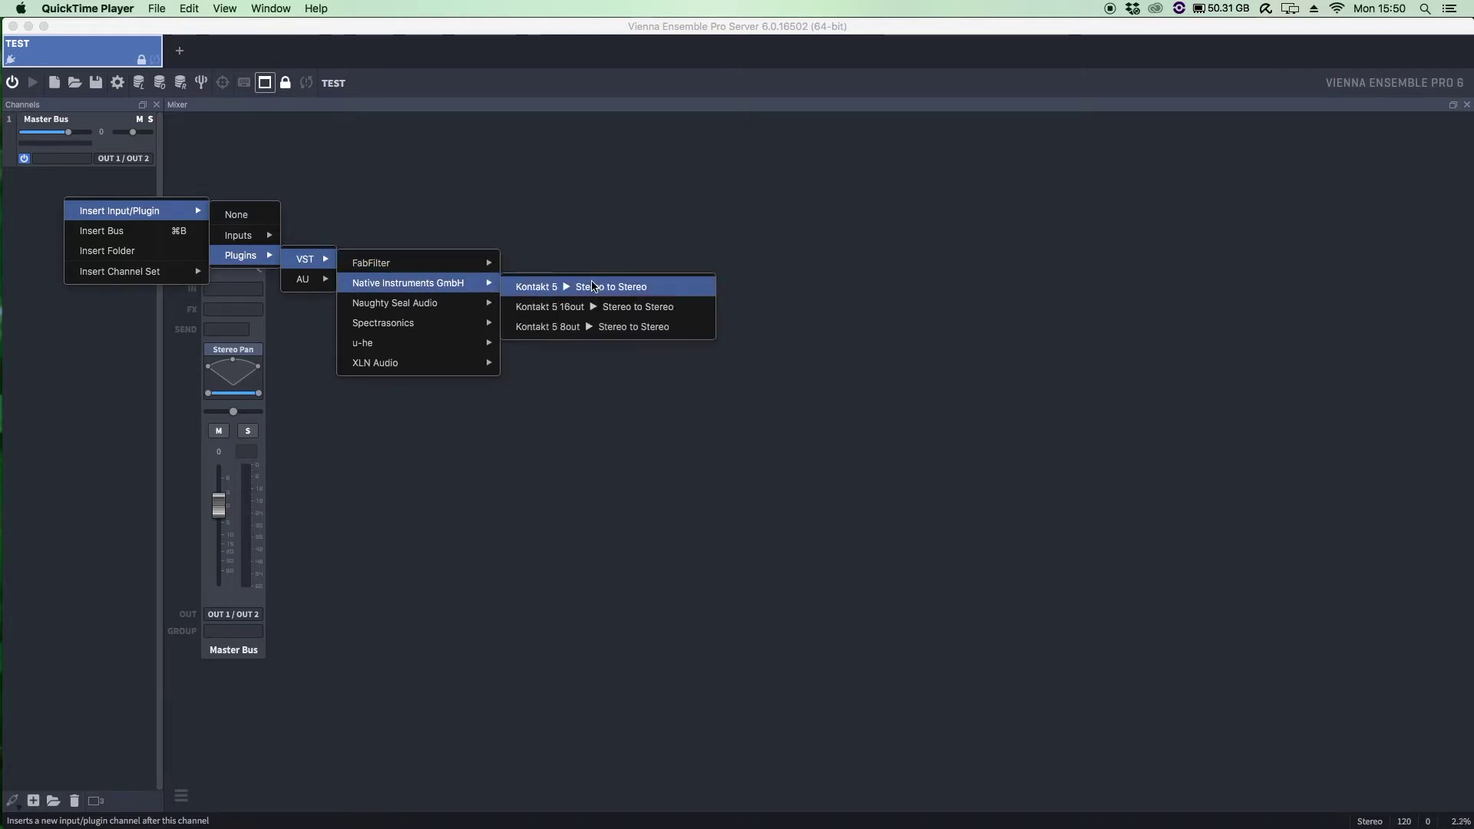
pyautogui.click(592, 286)
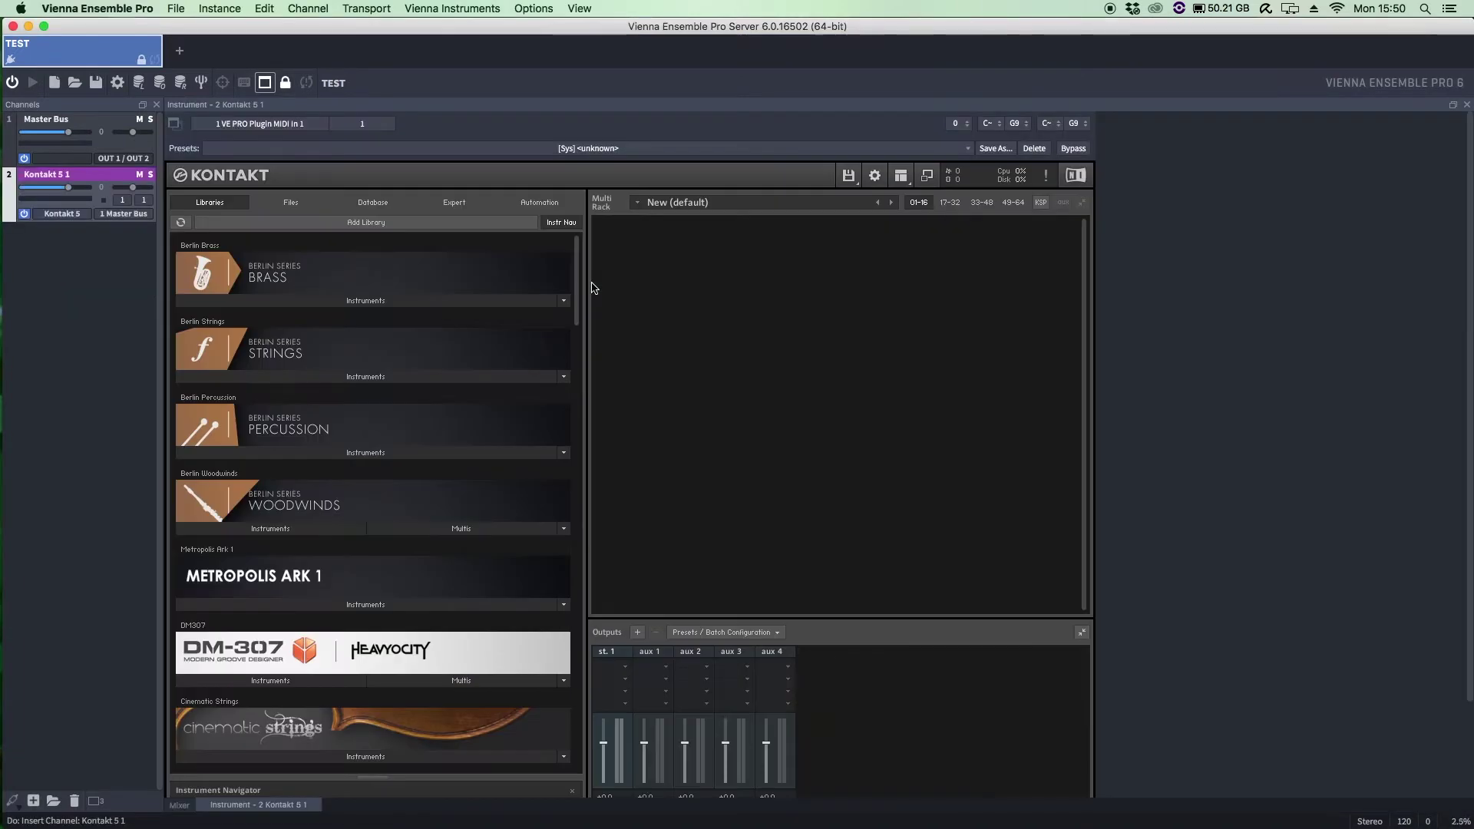
# - Add 15 two-channel outputs to Kontakt's output section, not connected to a host output and with ascending output assignment enabled
pyautogui.click(903, 178)
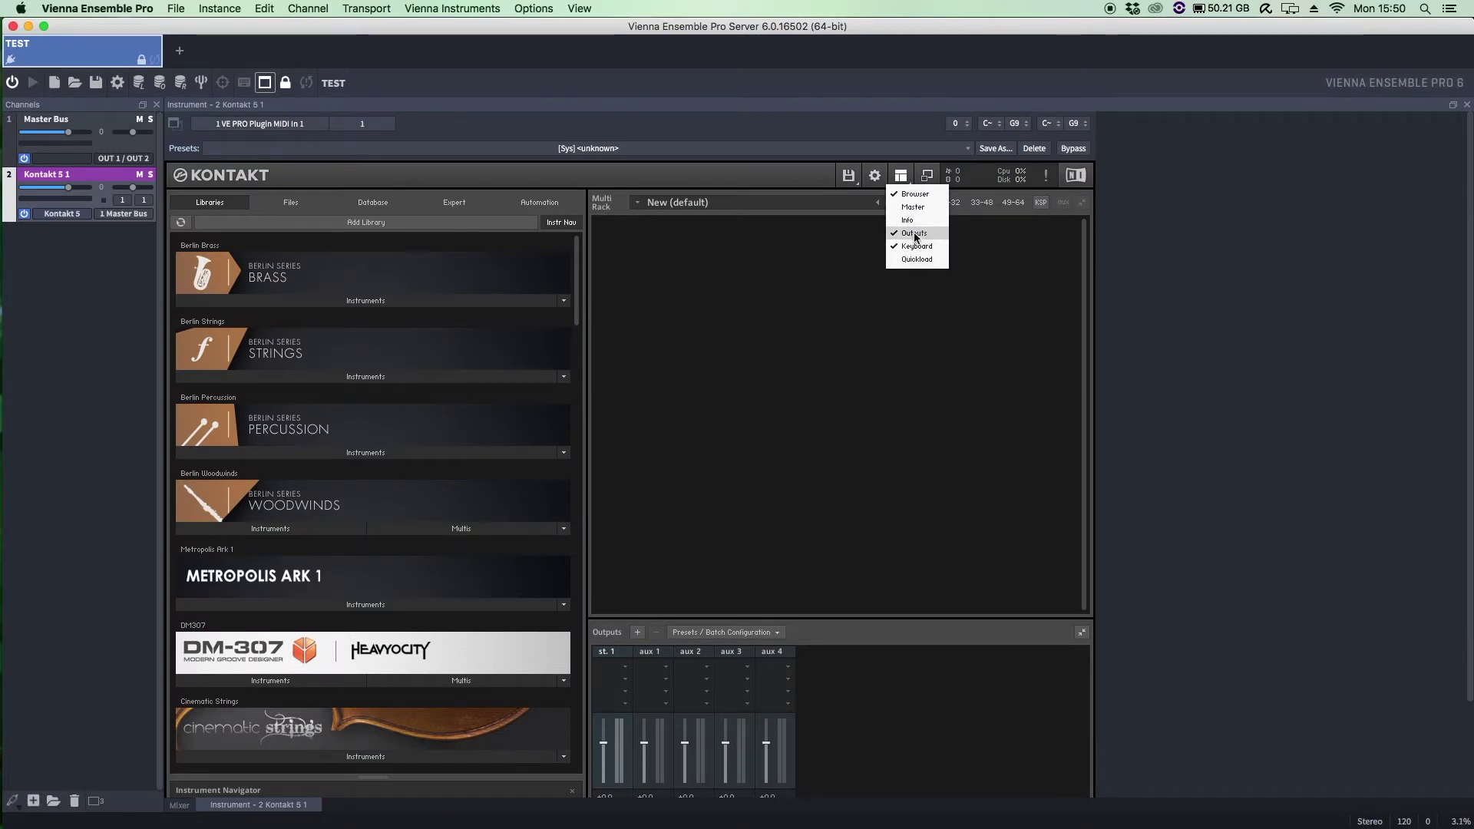
pyautogui.click(826, 563)
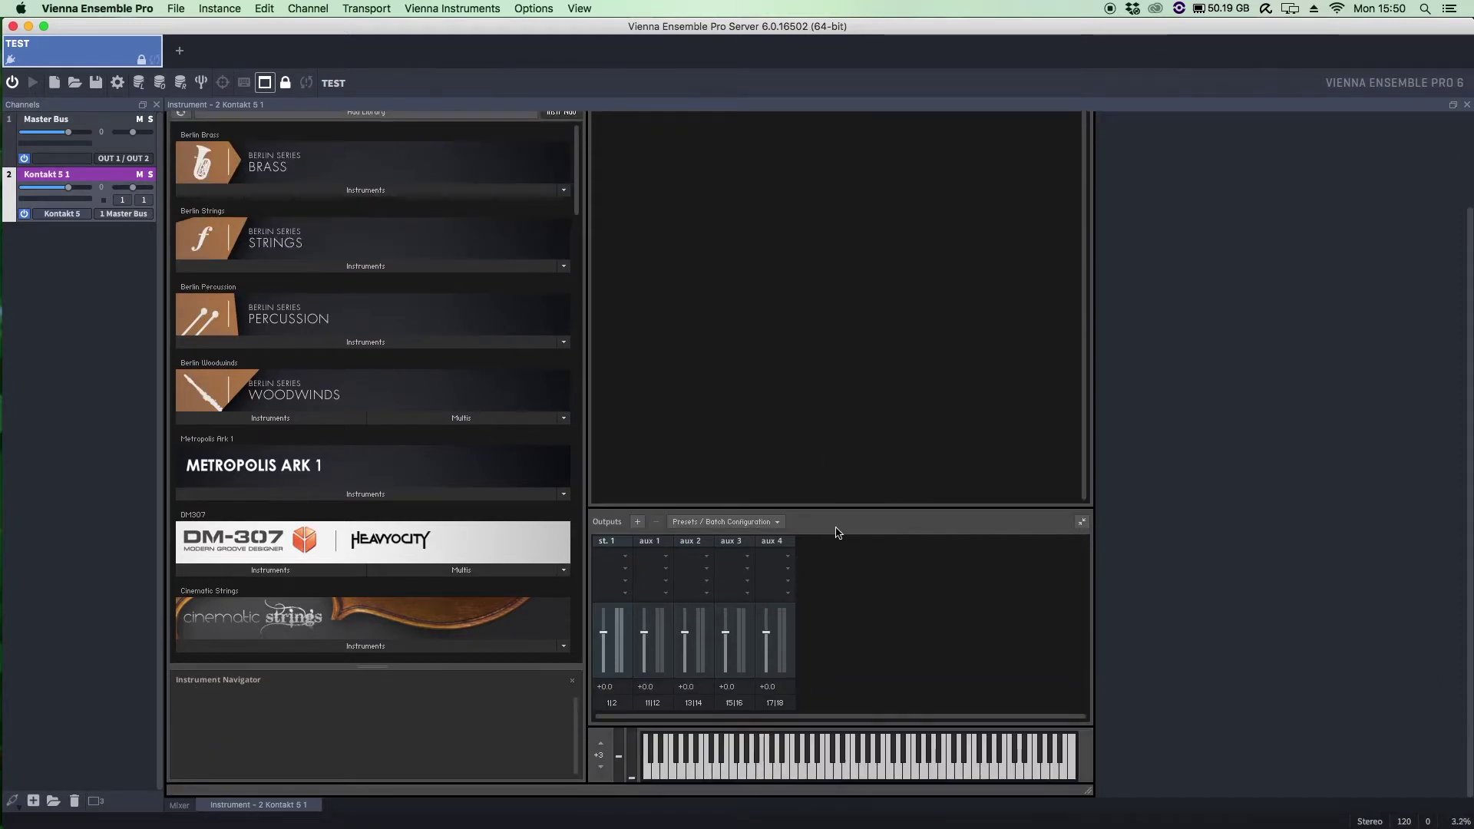
pyautogui.click(637, 522)
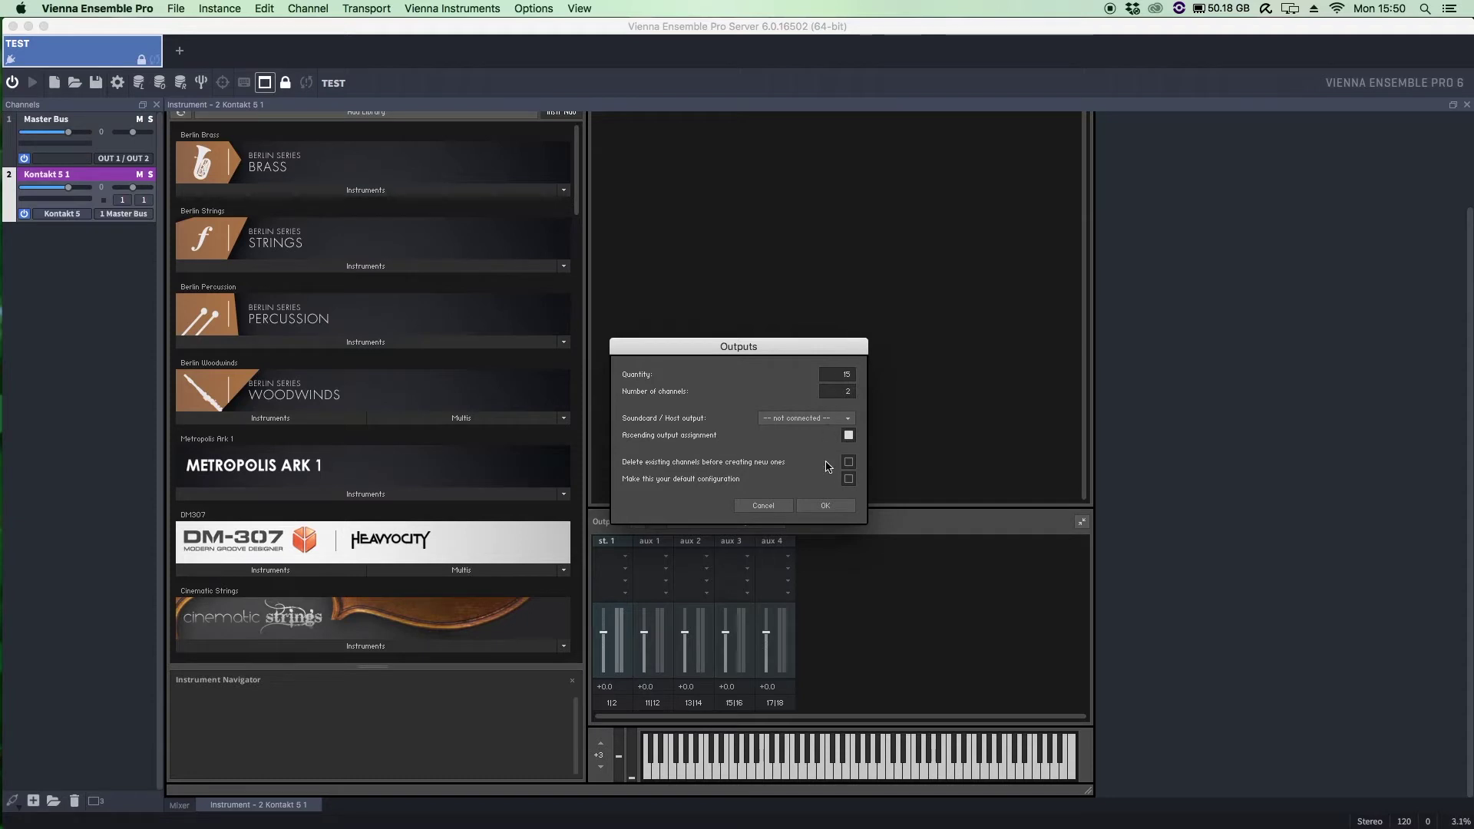
pyautogui.click(826, 507)
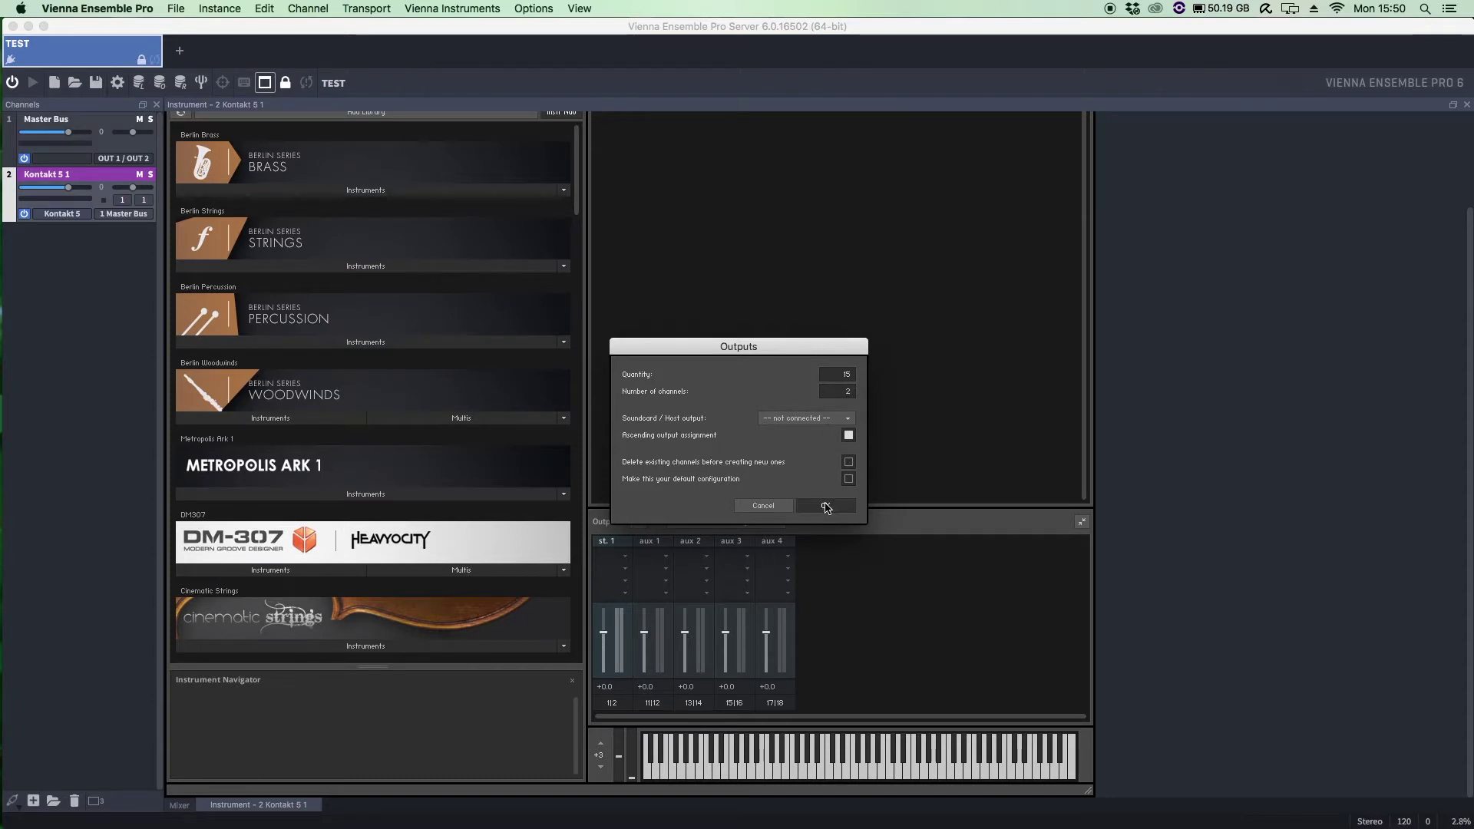
pyautogui.click(826, 507)
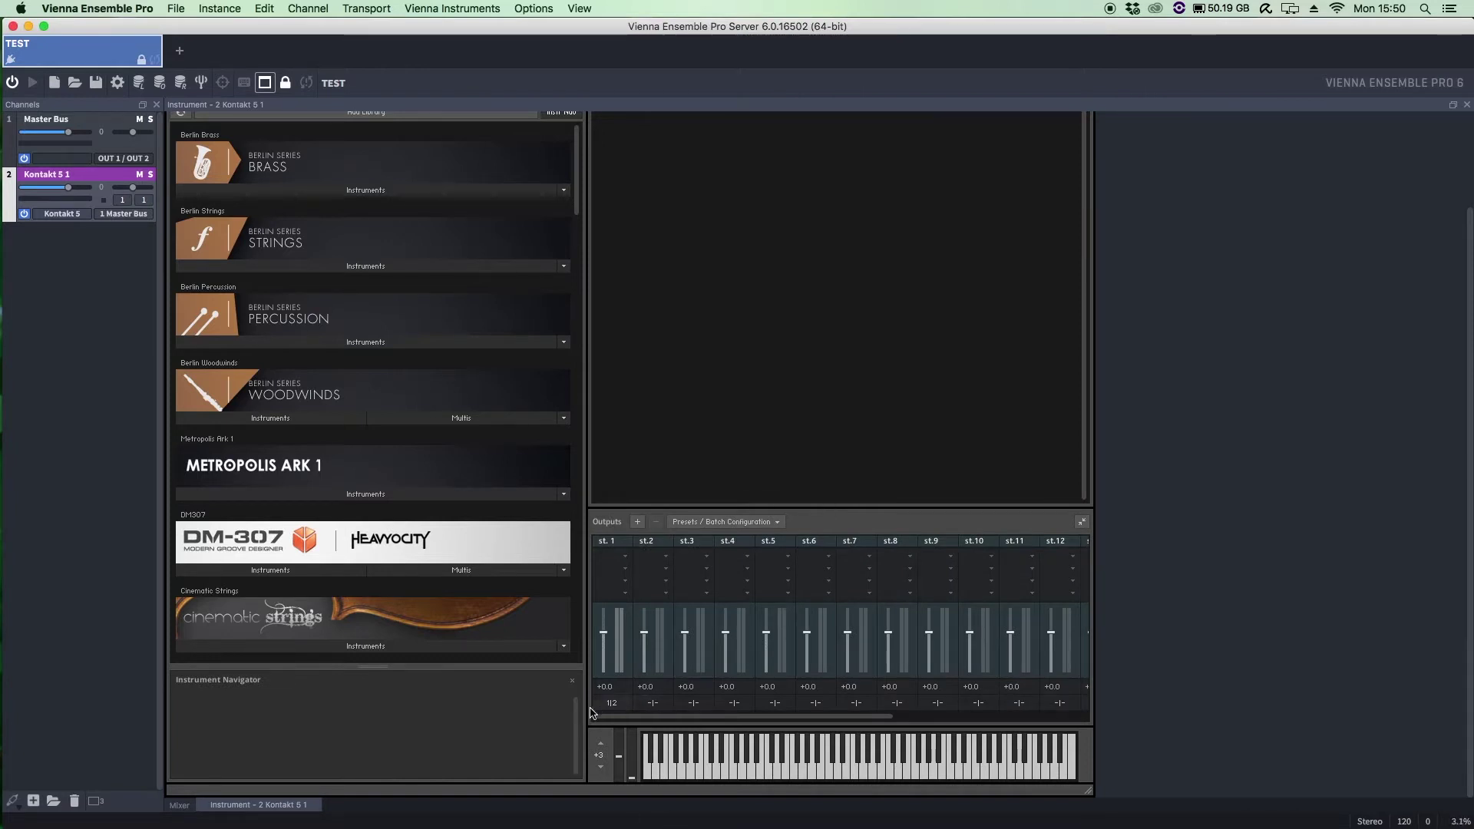
# - Route the two channels of Kontakt output st.2 to Kt. aux 1 [1] and [2]
pyautogui.click(659, 704)
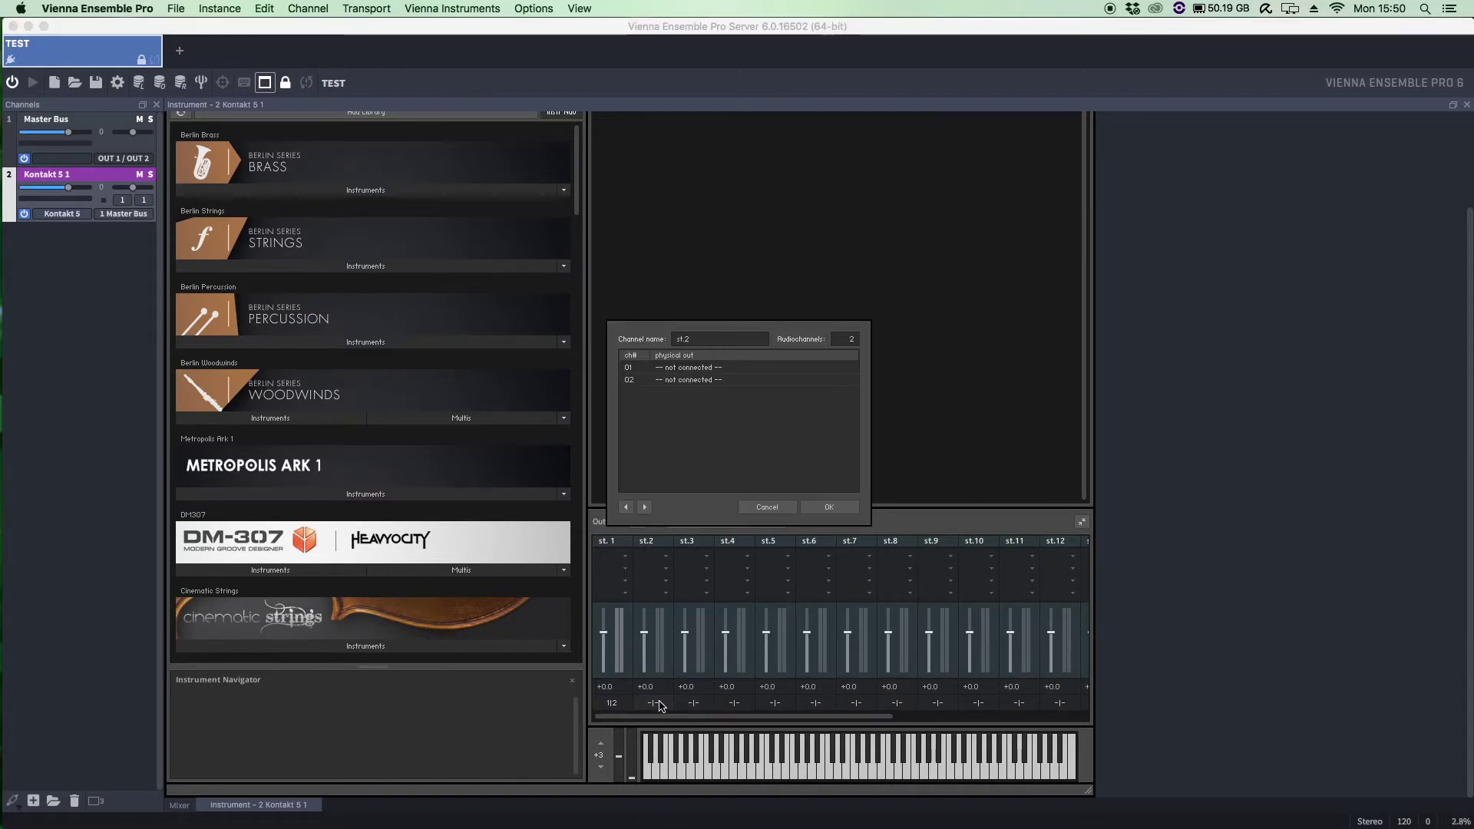
pyautogui.click(711, 381)
pyautogui.click(718, 366)
pyautogui.click(694, 379)
pyautogui.click(711, 381)
pyautogui.click(829, 507)
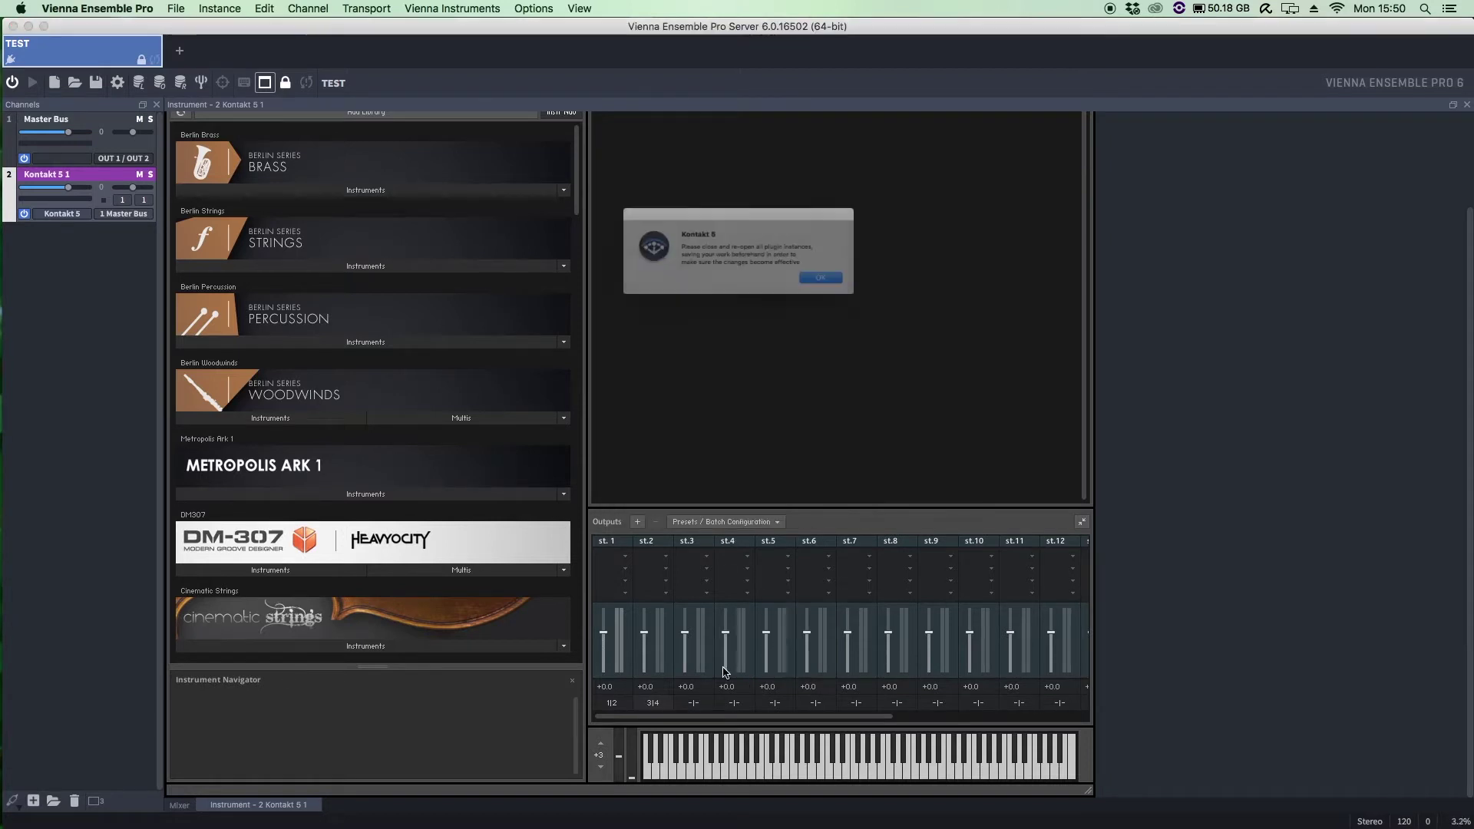
pyautogui.press('Return')
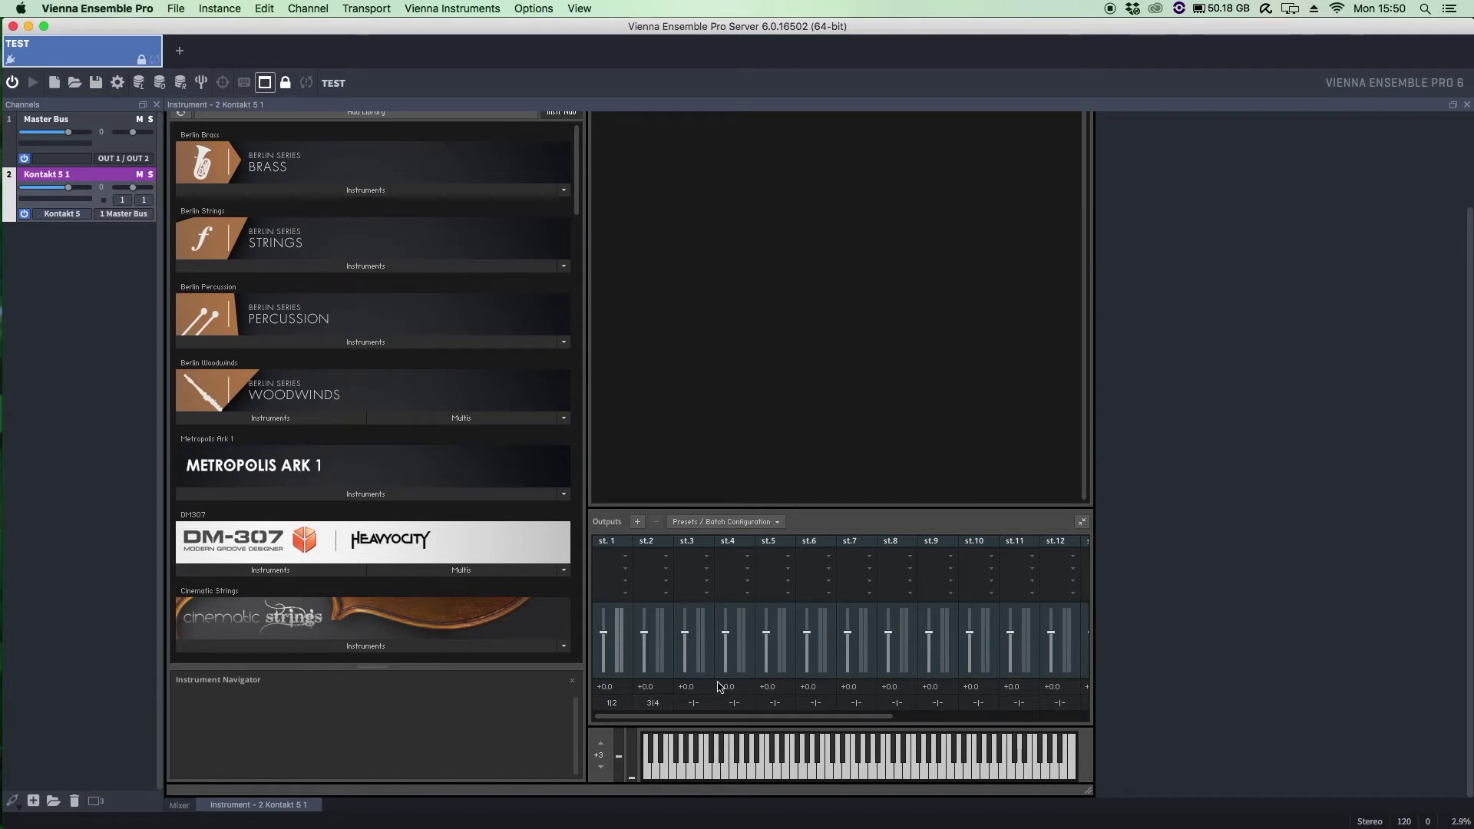
# - Route the two channels of Kontakt output st.3 to Kt. aux 2 [1] and [2]
pyautogui.click(686, 706)
pyautogui.click(754, 369)
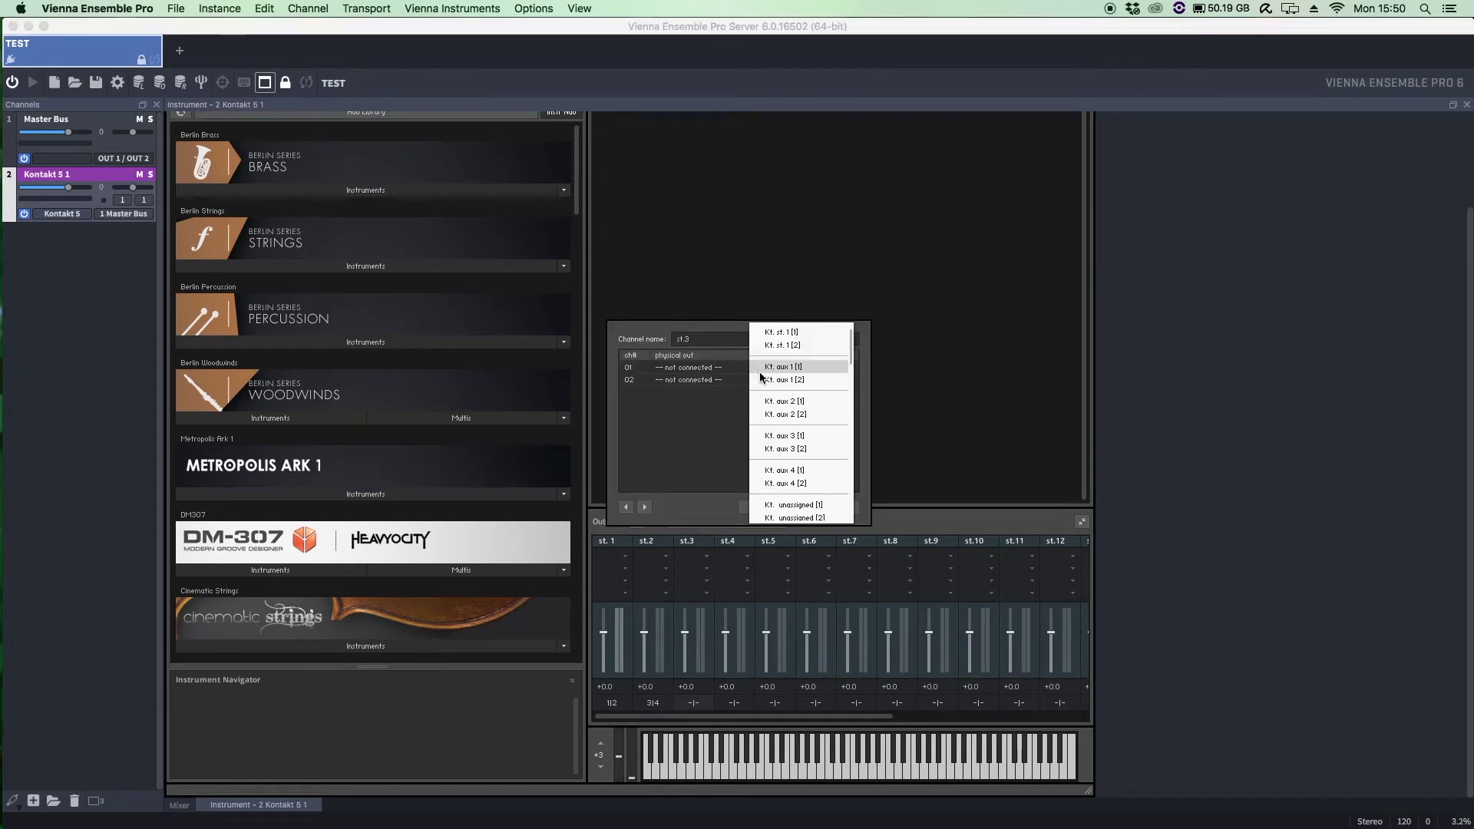
pyautogui.click(771, 403)
pyautogui.click(747, 380)
pyautogui.click(772, 414)
pyautogui.click(829, 508)
# - Route the two channels of Kontakt output st.4 to Kt. aux 3 [1] and [2]
pyautogui.click(734, 704)
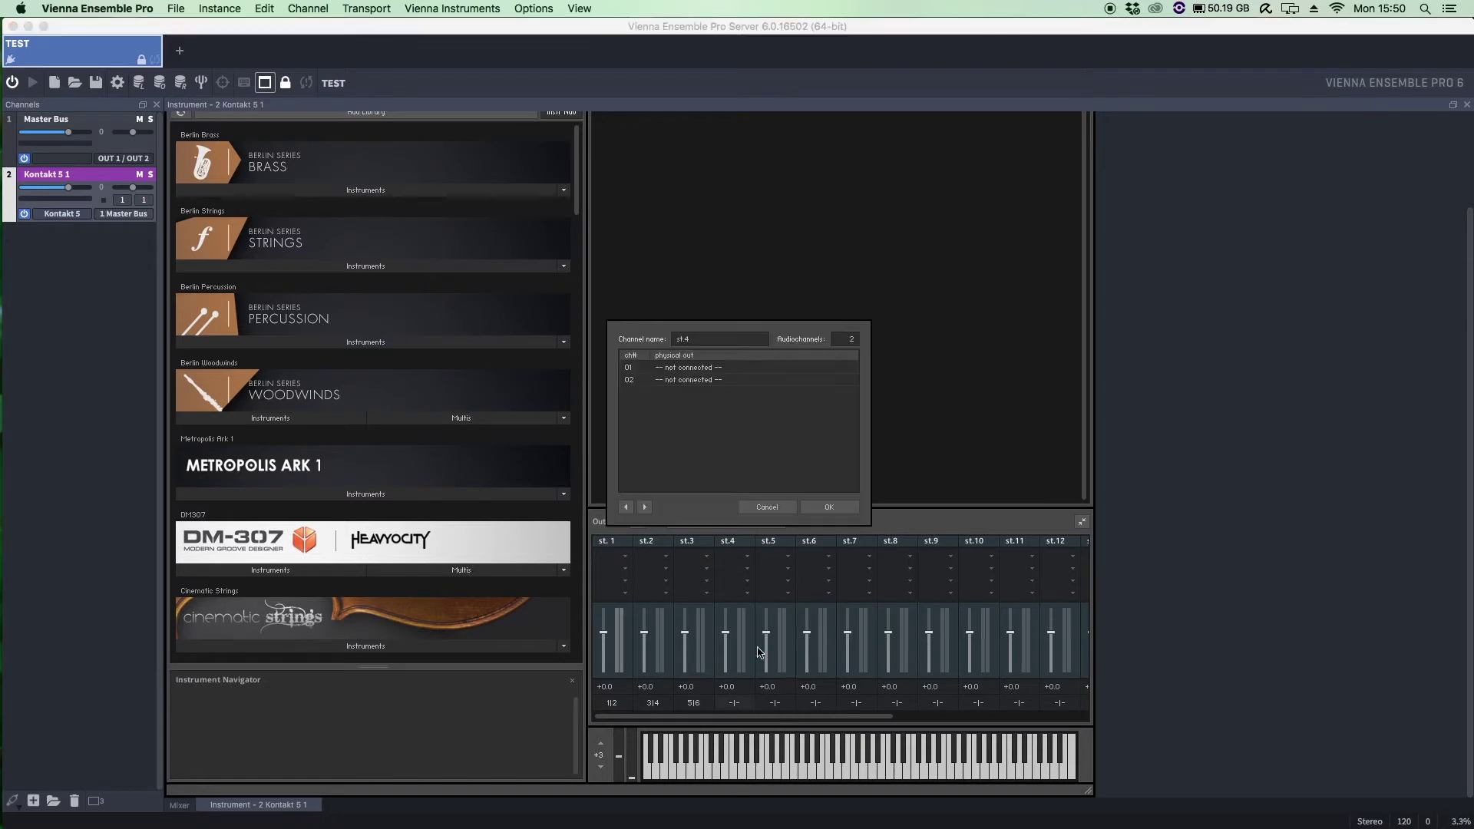
pyautogui.click(737, 368)
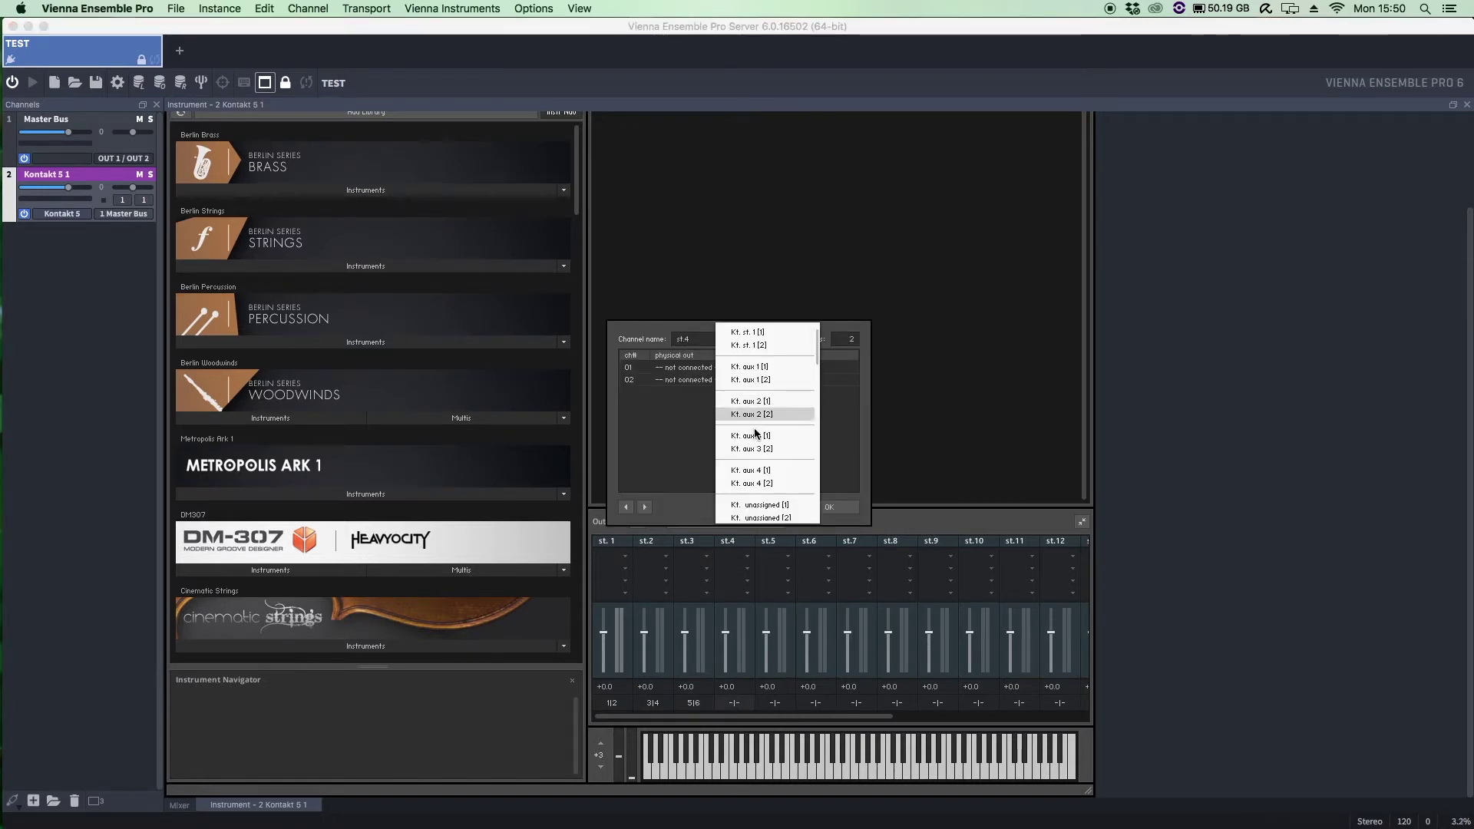
pyautogui.click(757, 435)
pyautogui.click(733, 380)
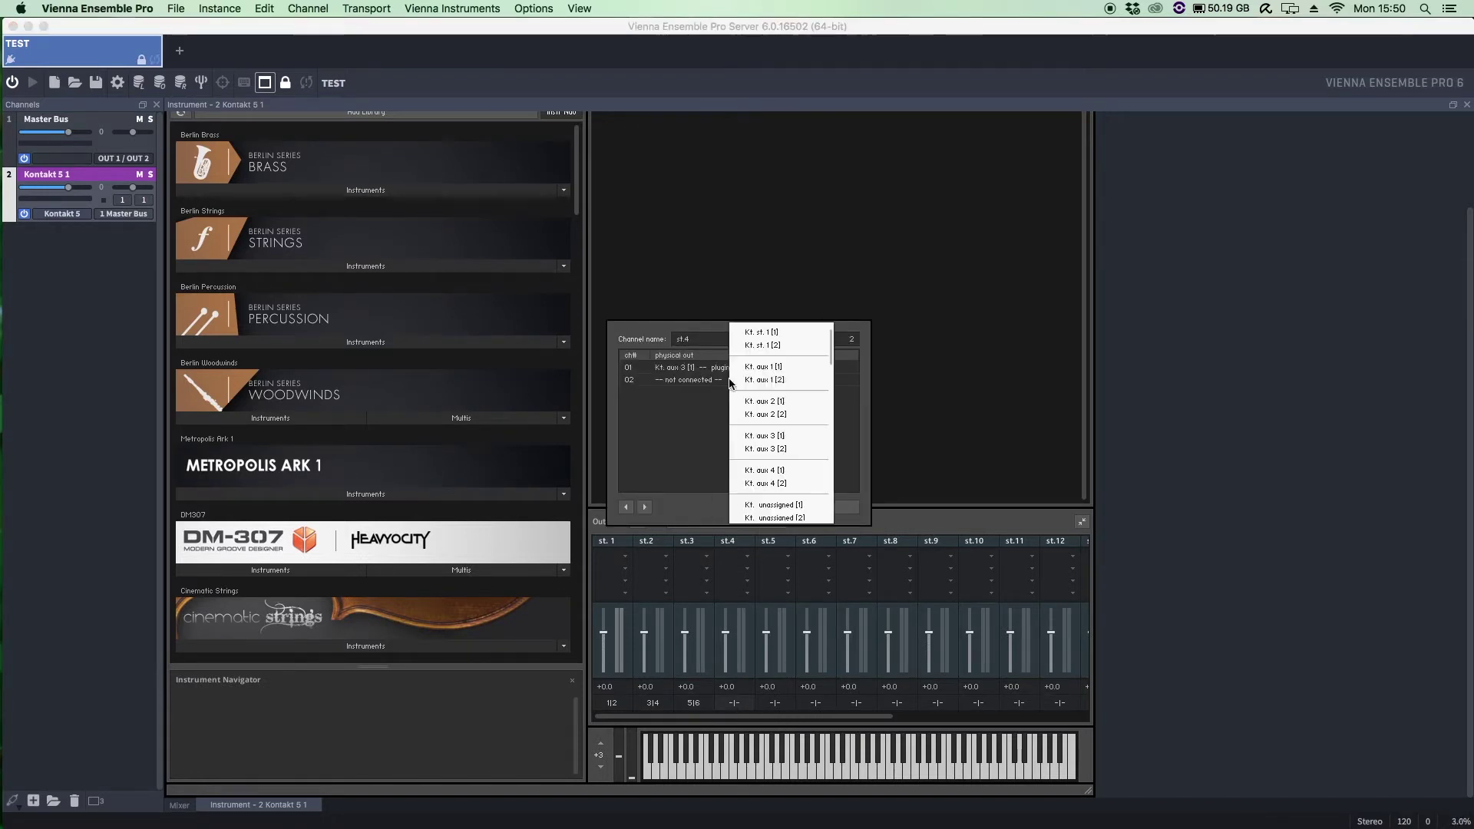
pyautogui.click(781, 457)
pyautogui.click(829, 507)
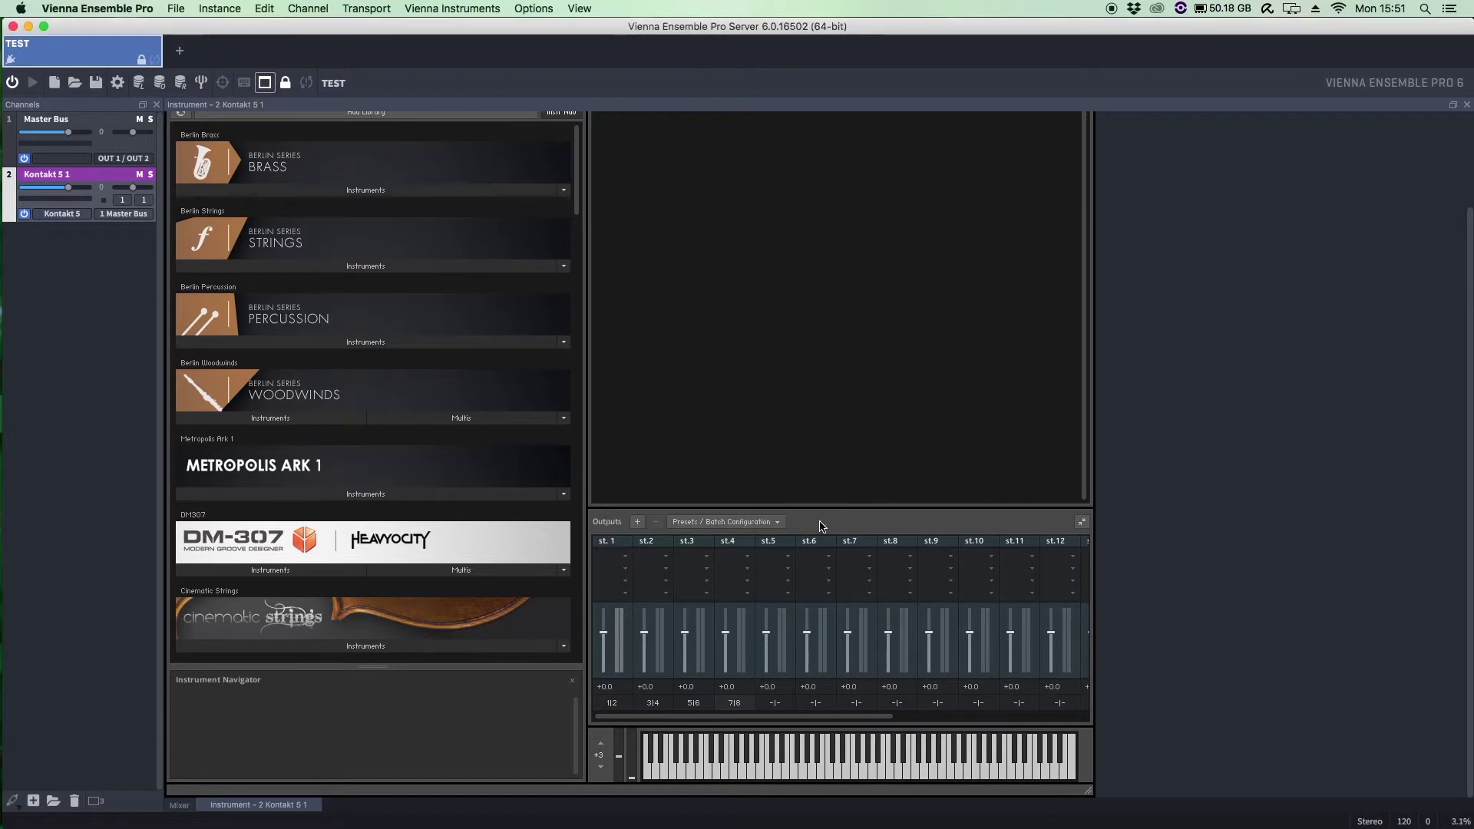
# - Route the two channels of Kontakt output st.5 to Kt. aux 4 [1] and [2]
pyautogui.click(781, 704)
pyautogui.click(733, 369)
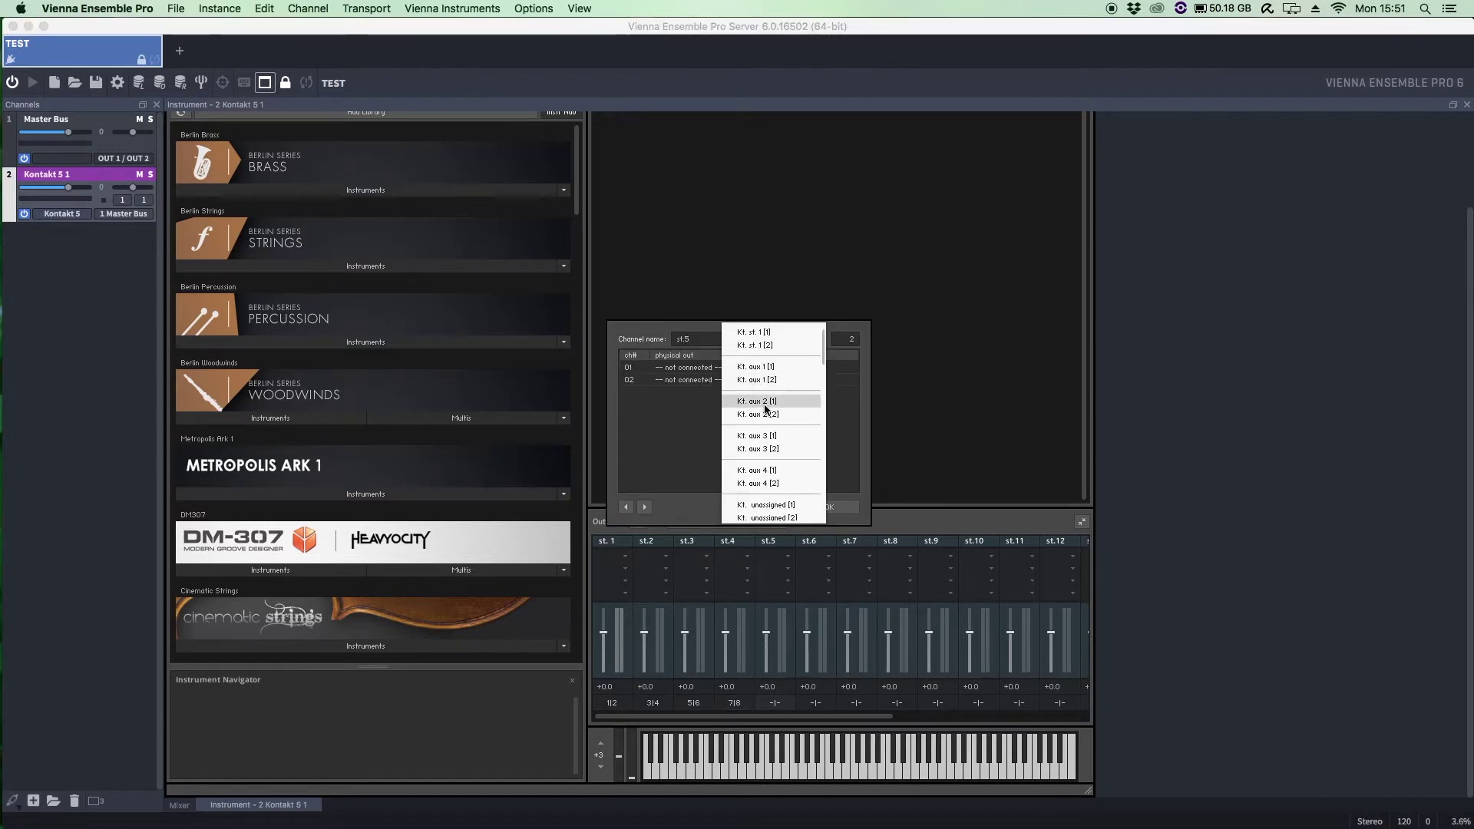
pyautogui.click(768, 470)
pyautogui.click(721, 380)
pyautogui.click(768, 484)
pyautogui.click(830, 508)
# - Route Kontakt's aux 1 output to Kt. unassigned [53] and [54], and open the physical output choices for aux 2
pyautogui.moveTo(760, 716); pyautogui.dragTo(953, 710)
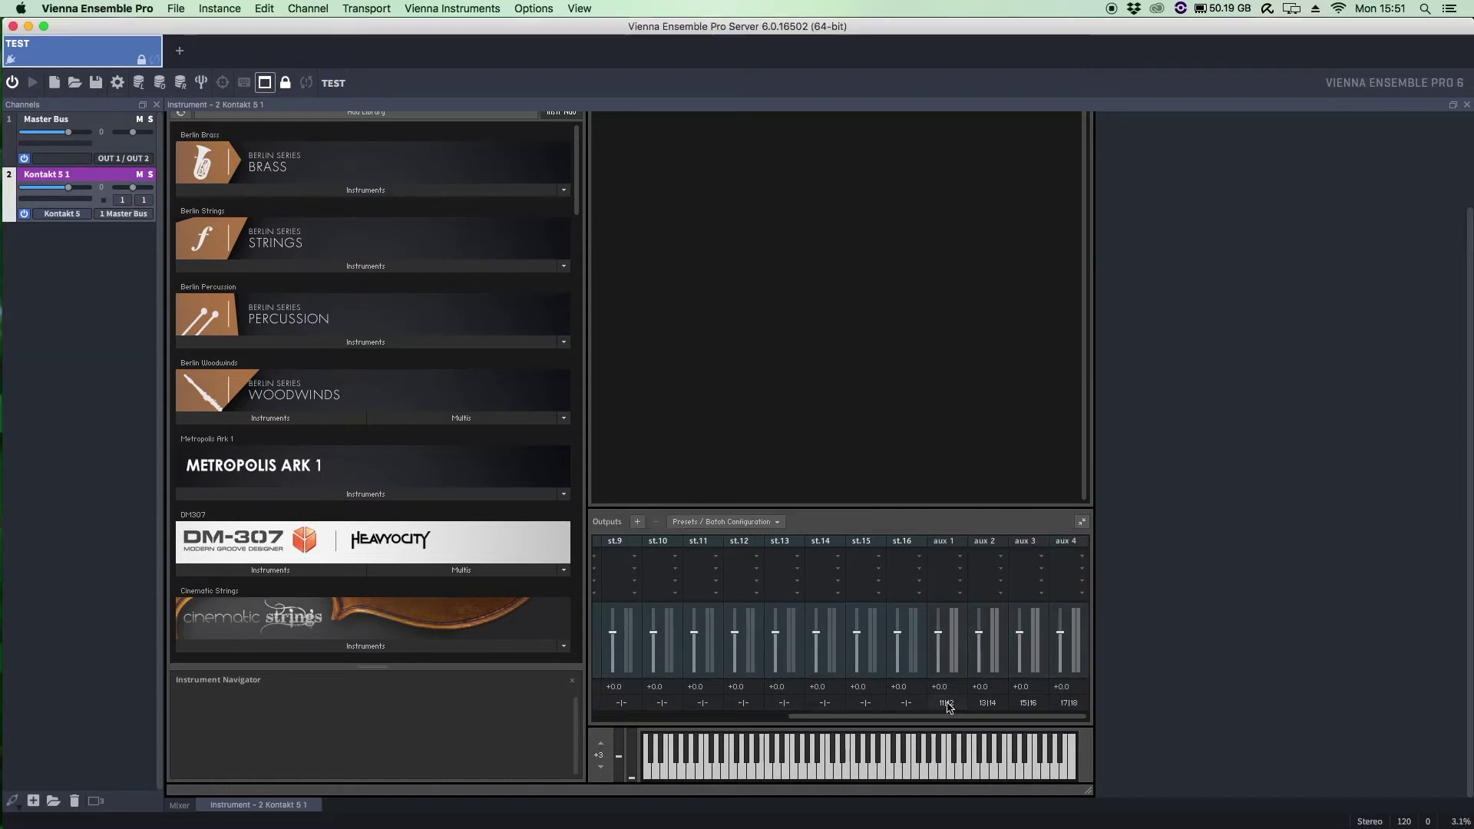
pyautogui.click(946, 703)
pyautogui.click(768, 367)
pyautogui.scroll(-15, 802, 430)
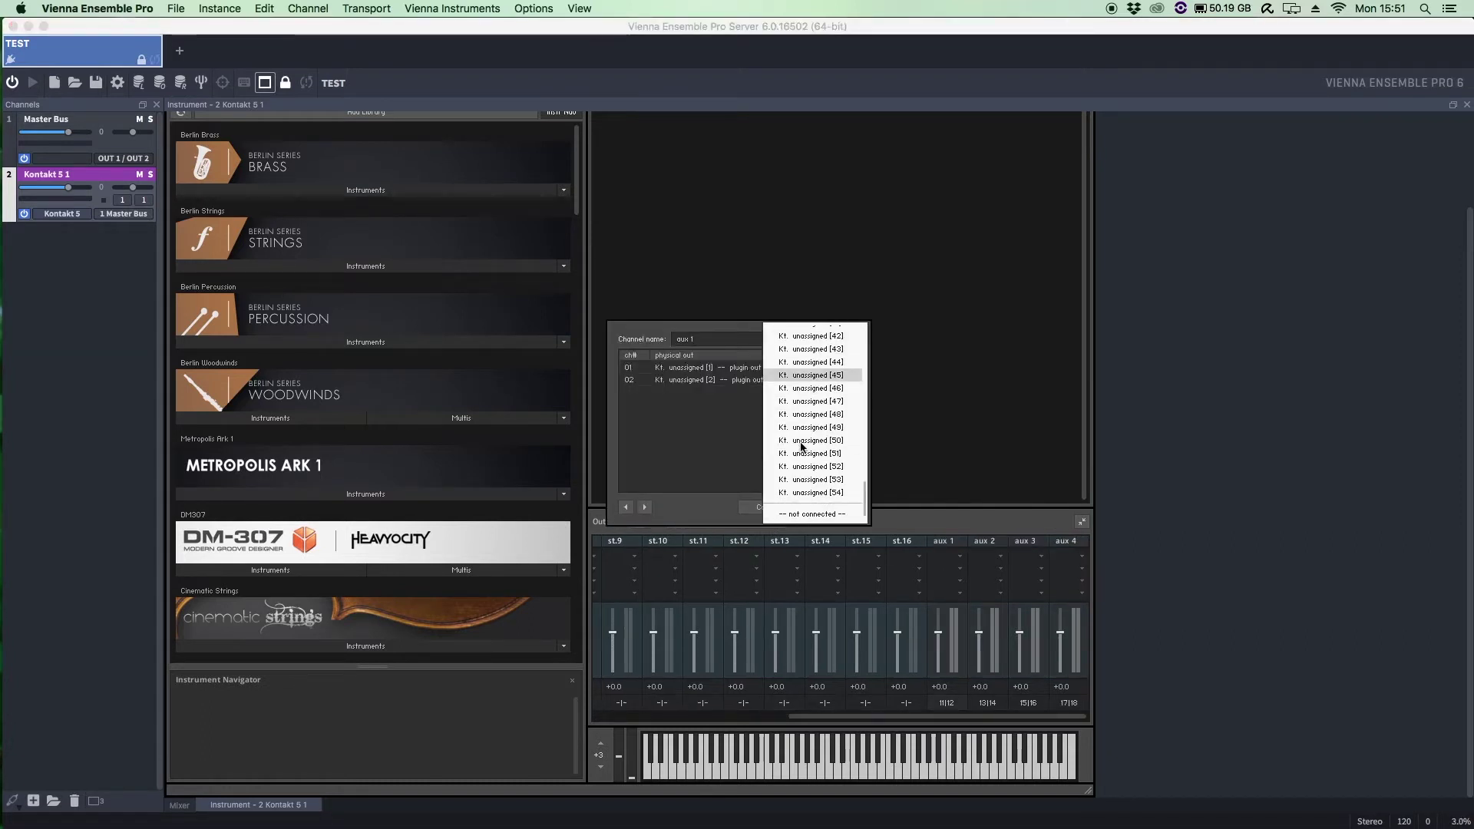
pyautogui.click(801, 479)
pyautogui.click(798, 380)
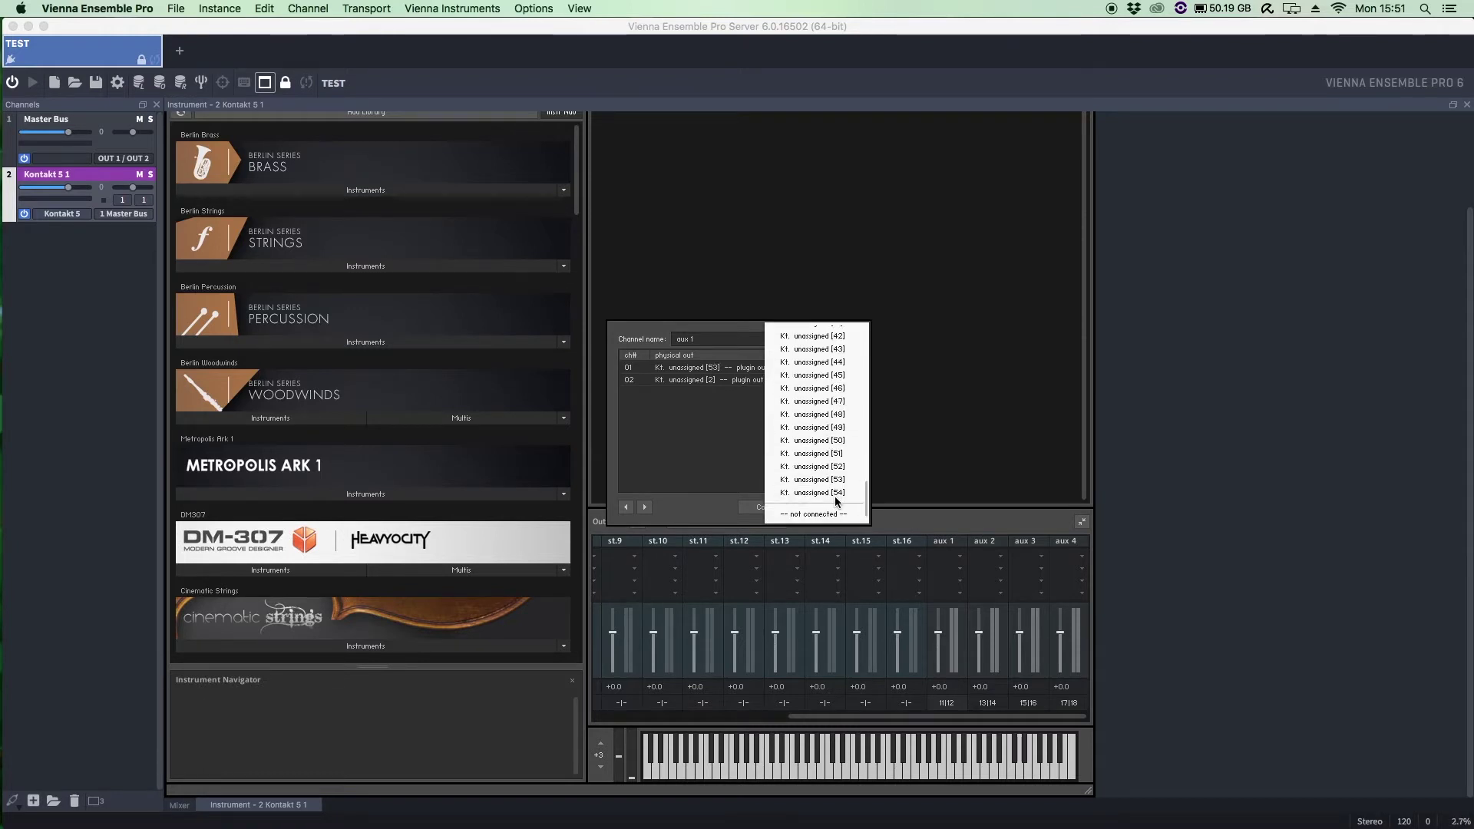
pyautogui.click(835, 495)
pyautogui.click(775, 507)
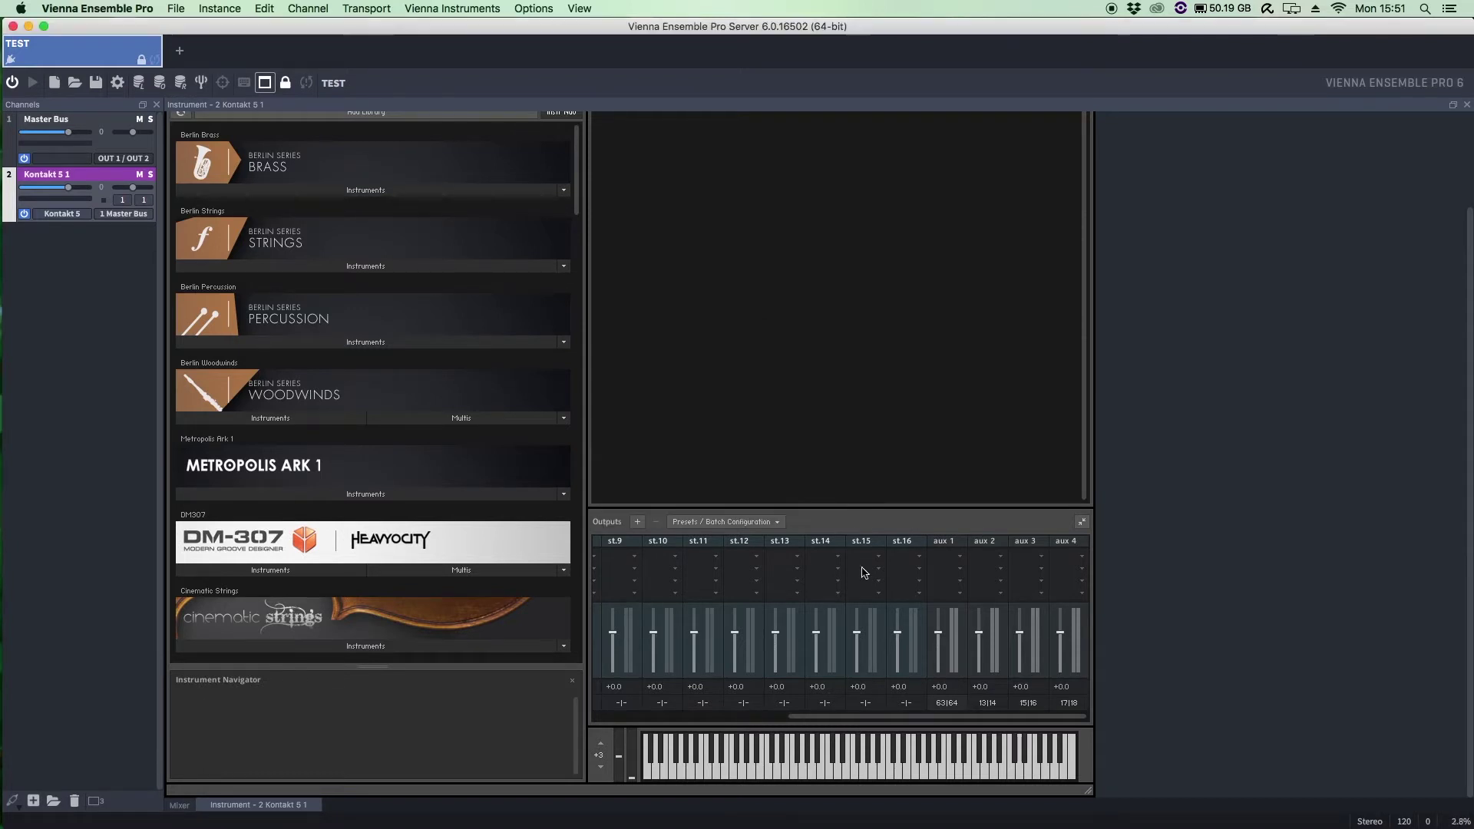
pyautogui.doubleClick(976, 703)
pyautogui.click(773, 369)
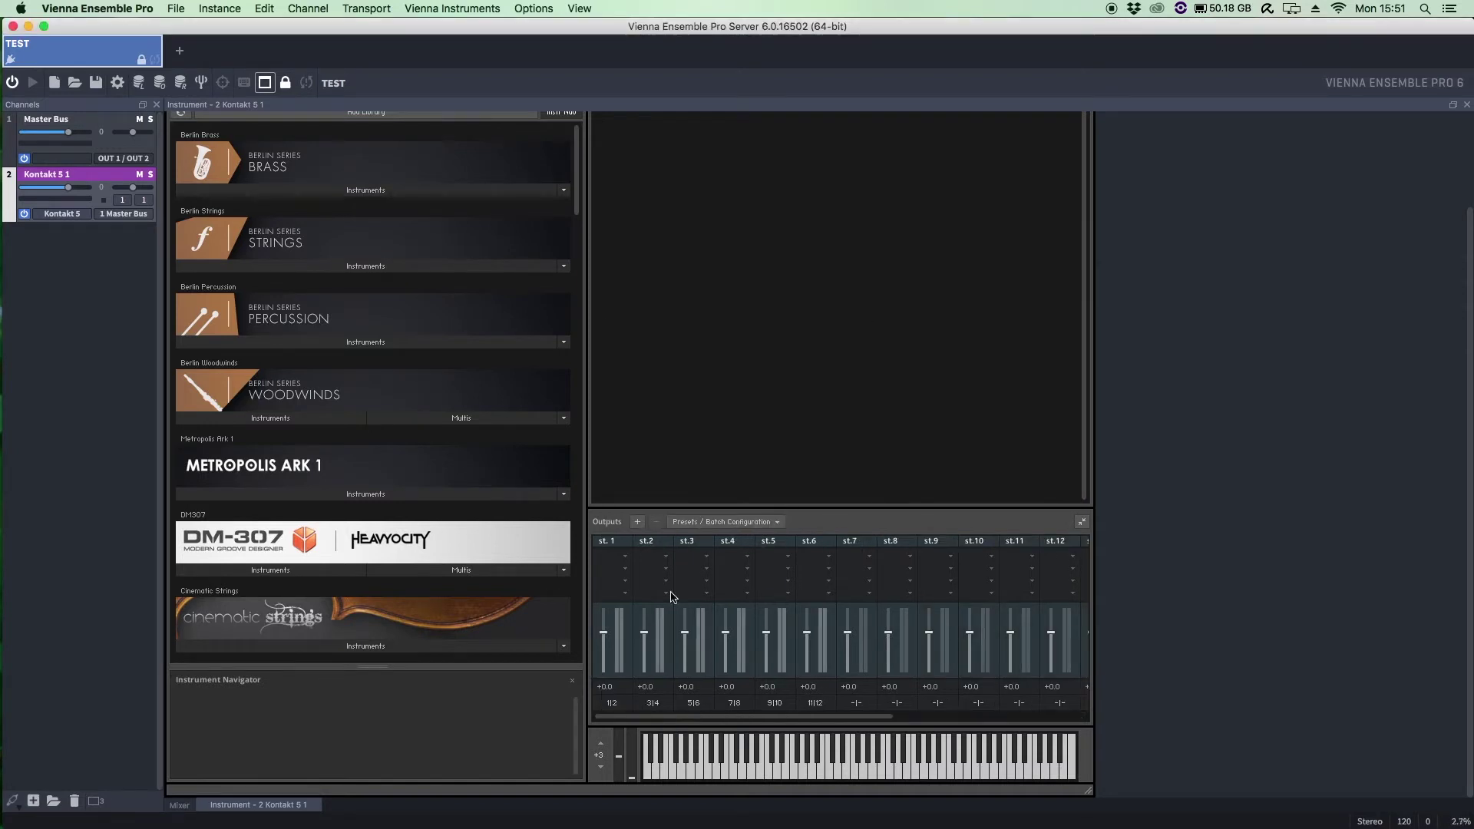
pyautogui.click(780, 523)
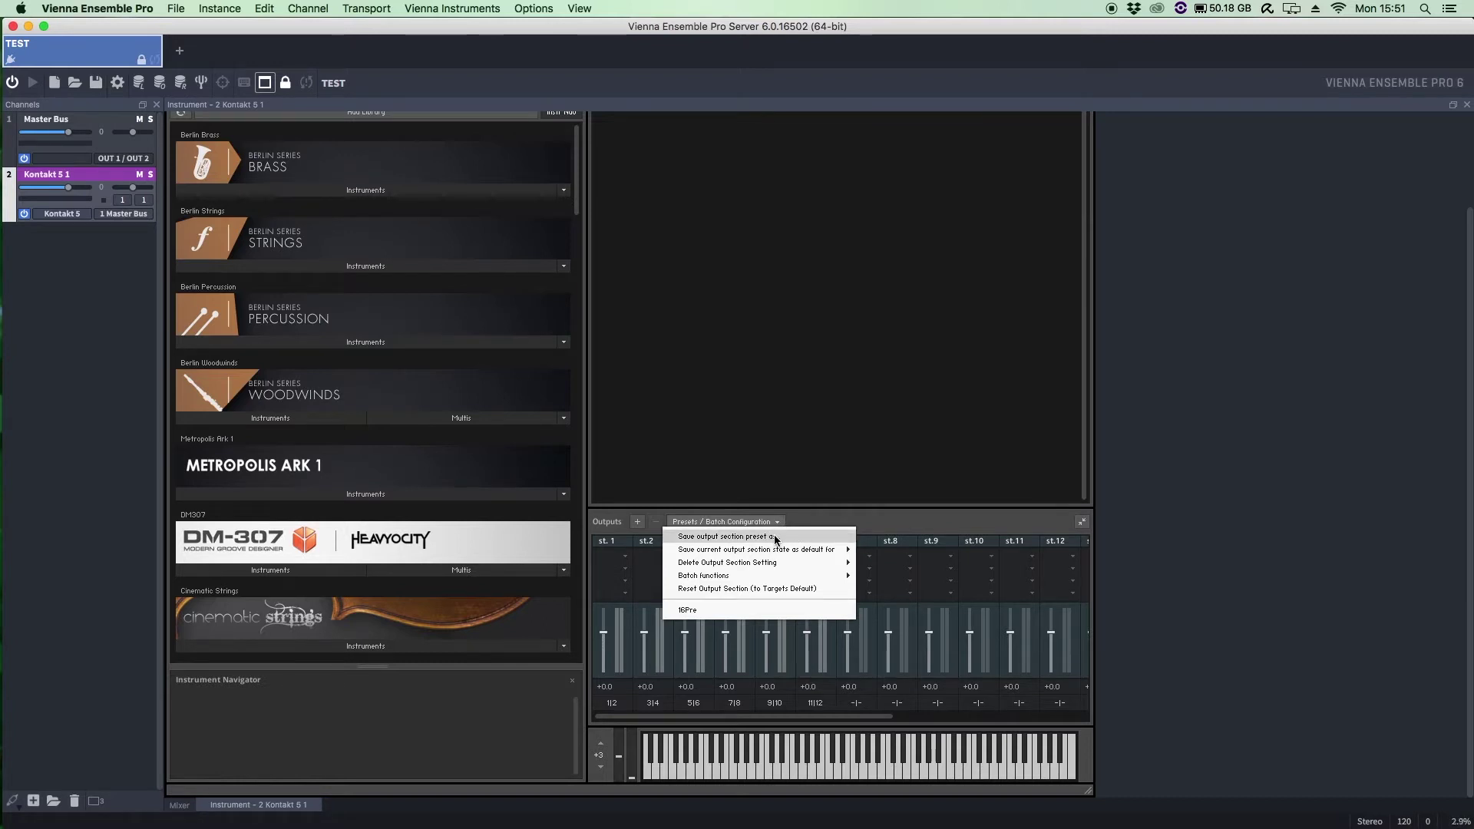
pyautogui.click(774, 537)
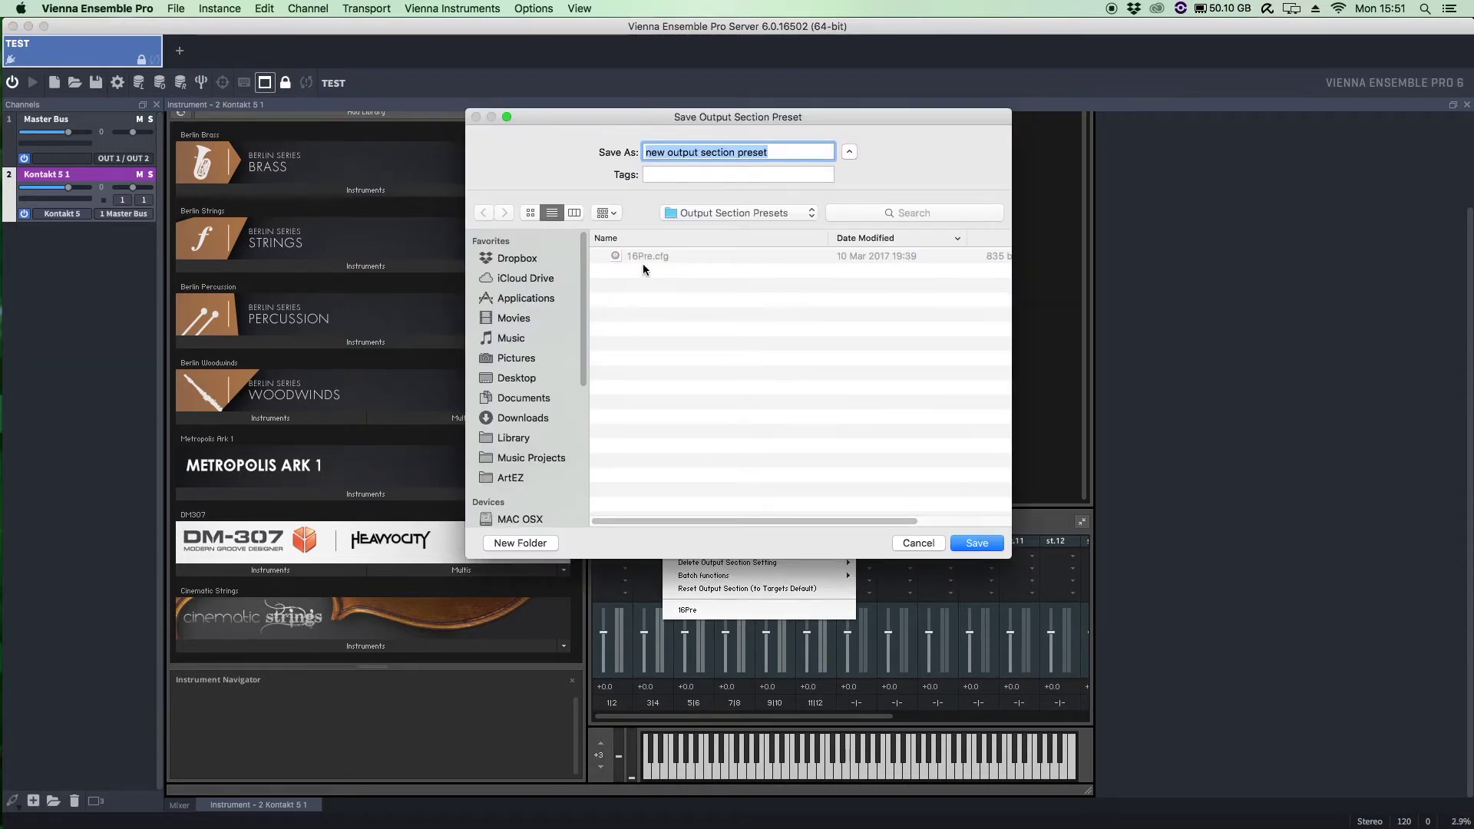
pyautogui.click(910, 542)
# - Load the saved 16Pre preset into Kontakt's output section
pyautogui.click(719, 523)
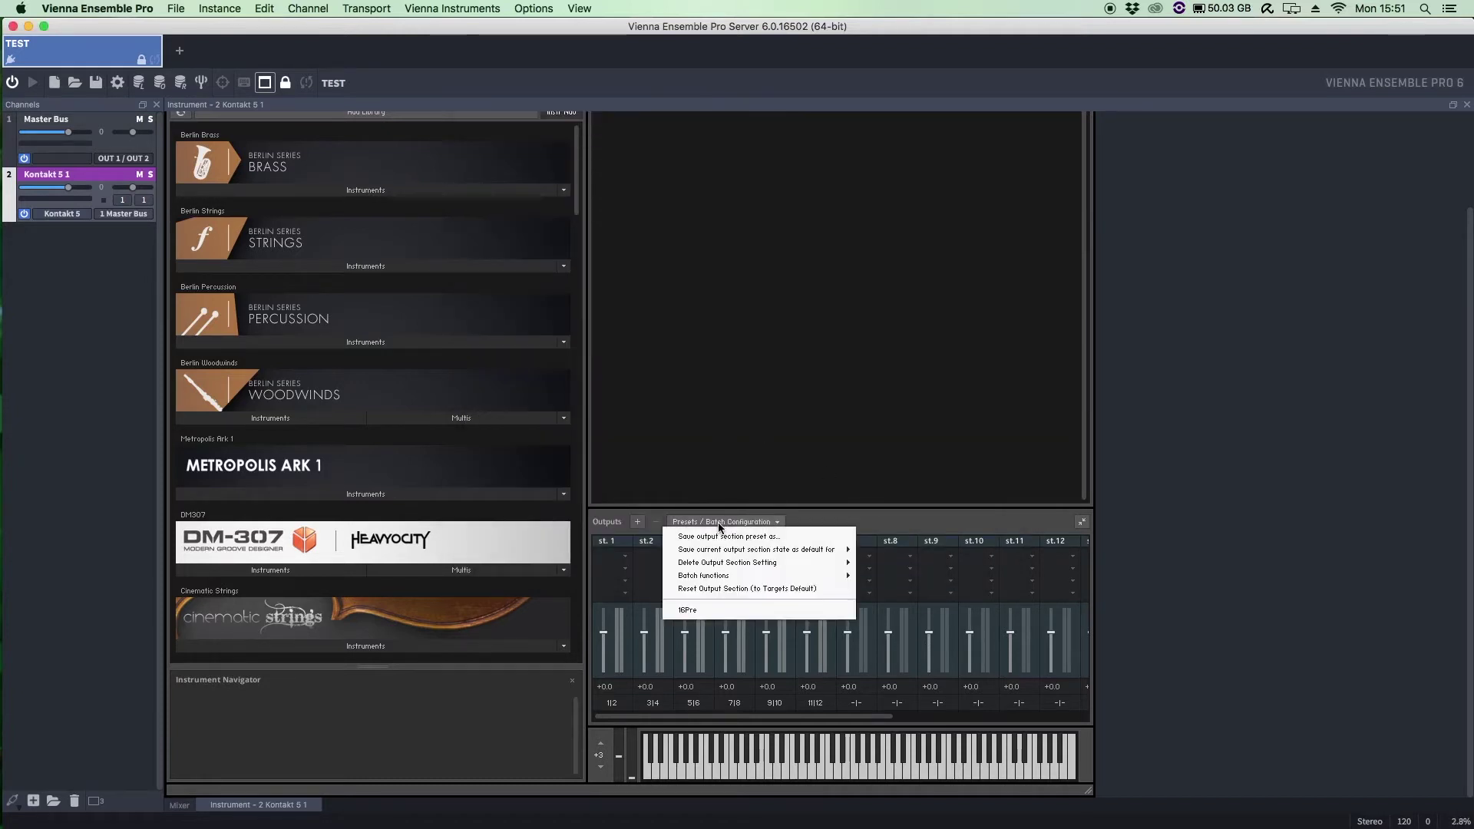
pyautogui.click(692, 610)
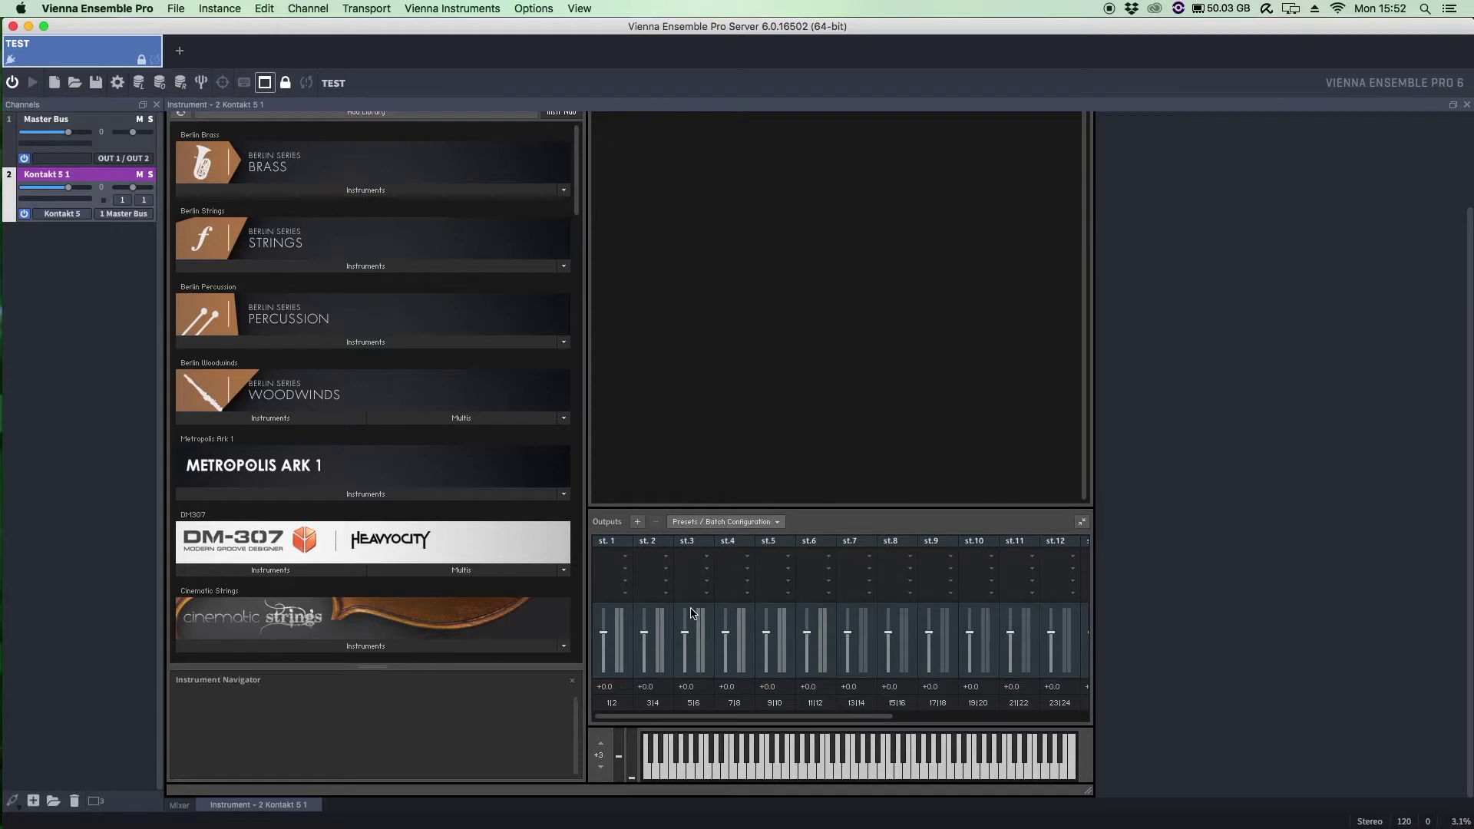
pyautogui.moveTo(662, 720)
pyautogui.mouseDown()
pyautogui.moveTo(883, 719)
pyautogui.moveTo(634, 722)
pyautogui.mouseUp()
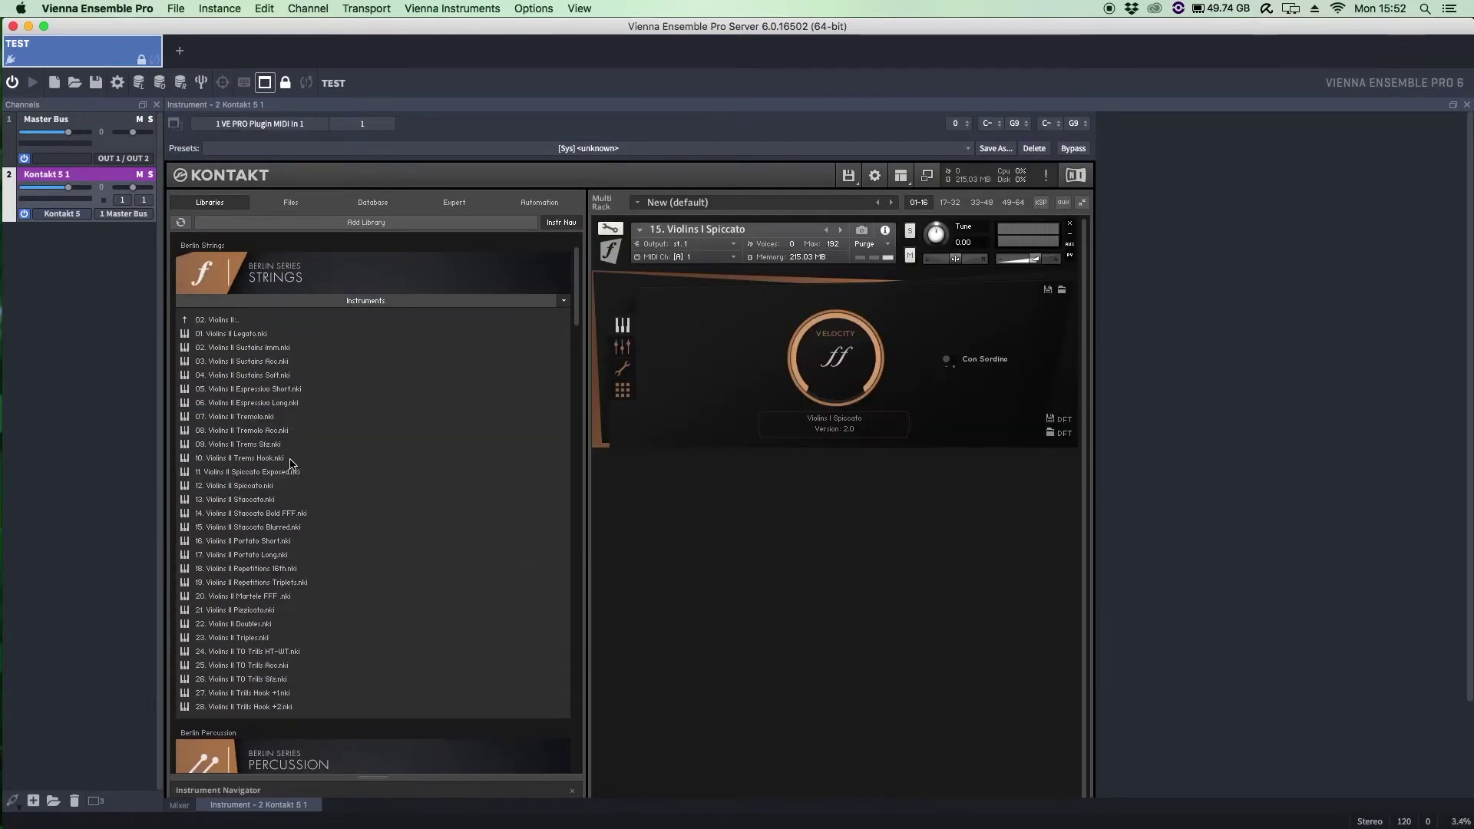
# - Load 12. Violins II Spiccato and 12. Violas Spiccato from the Berlin Strings single articulations into the rack
pyautogui.doubleClick(280, 487)
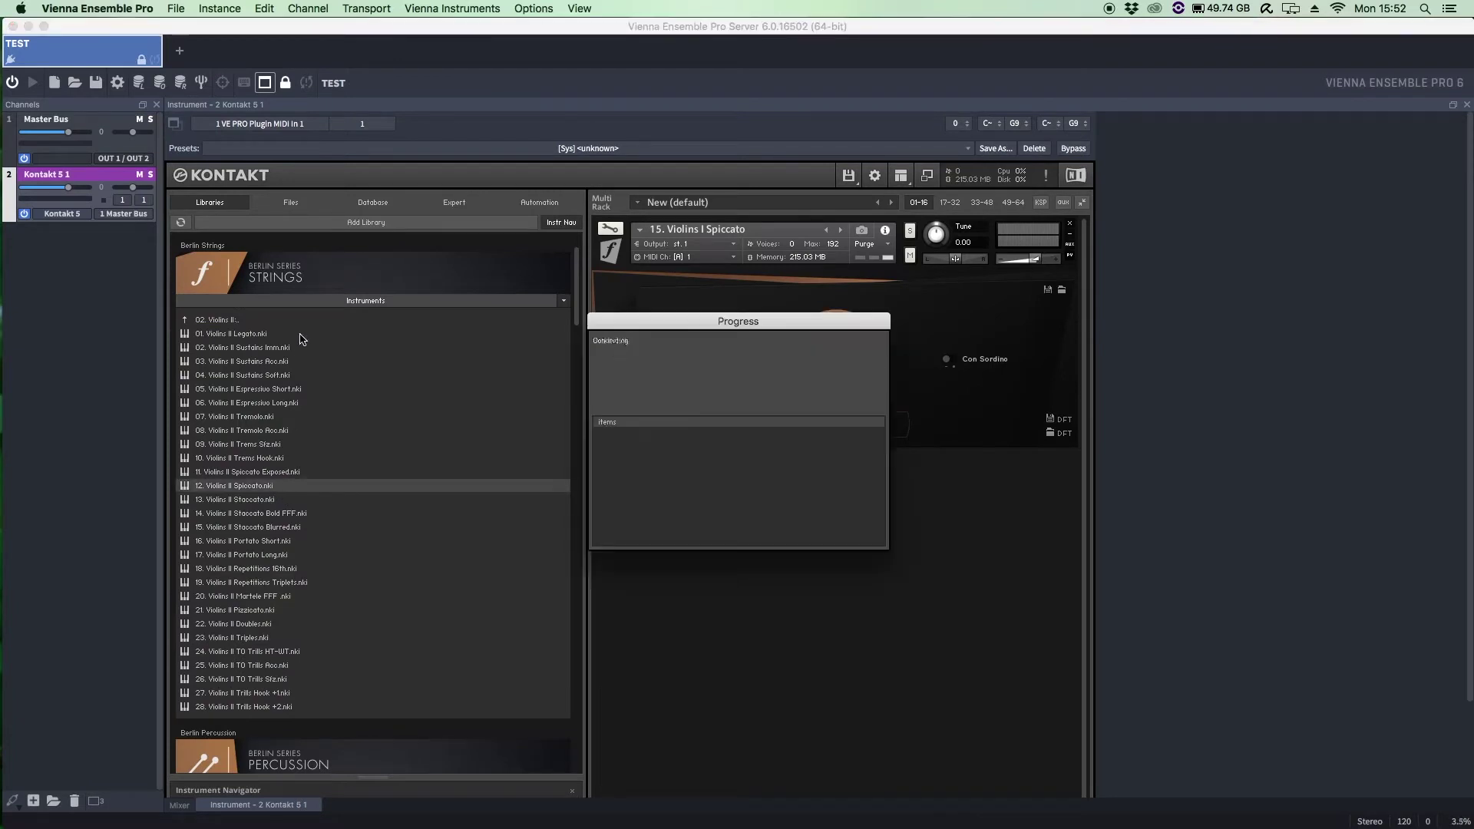
pyautogui.click(248, 321)
pyautogui.click(215, 374)
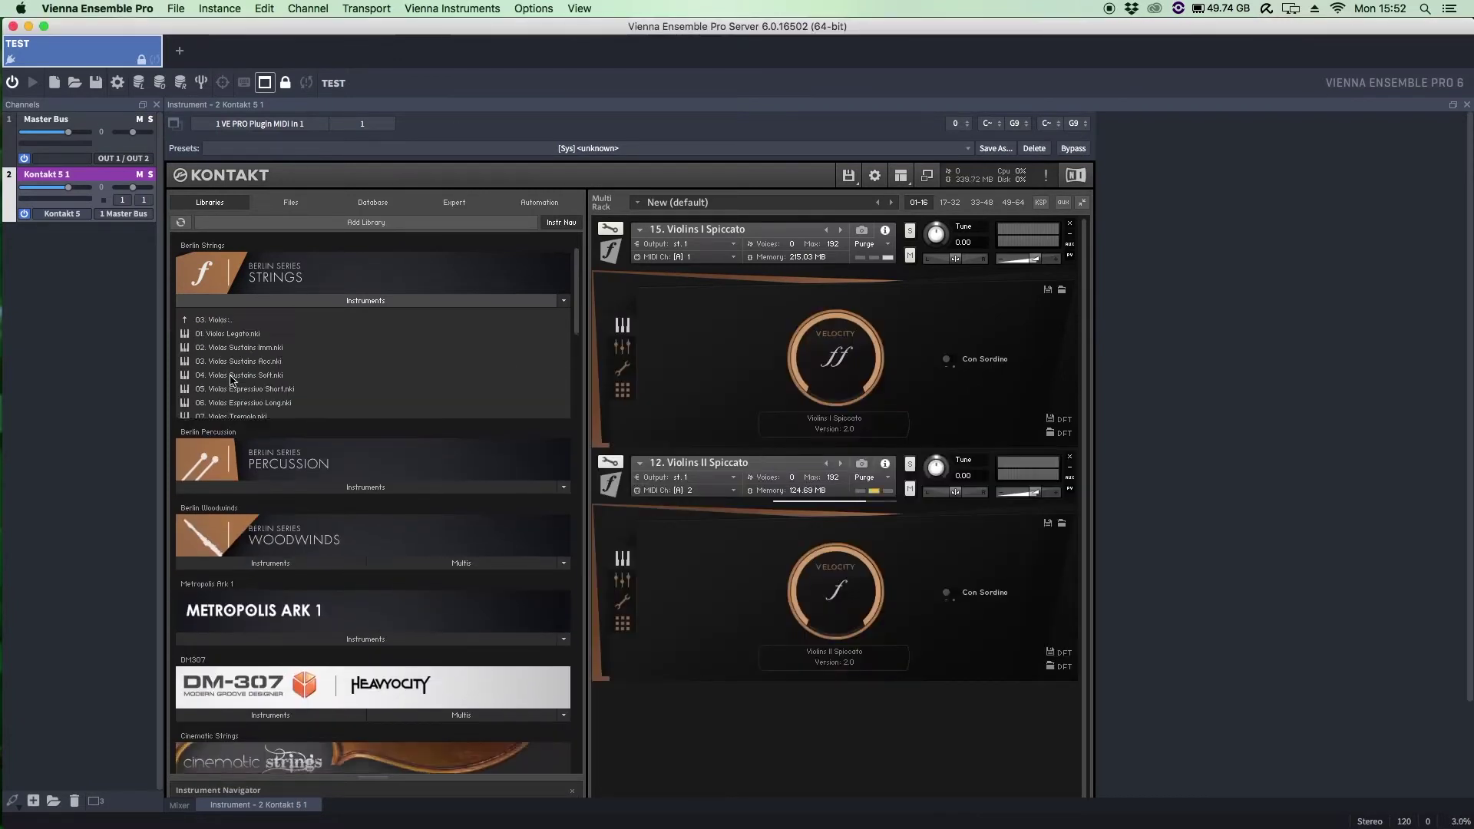
pyautogui.doubleClick(281, 488)
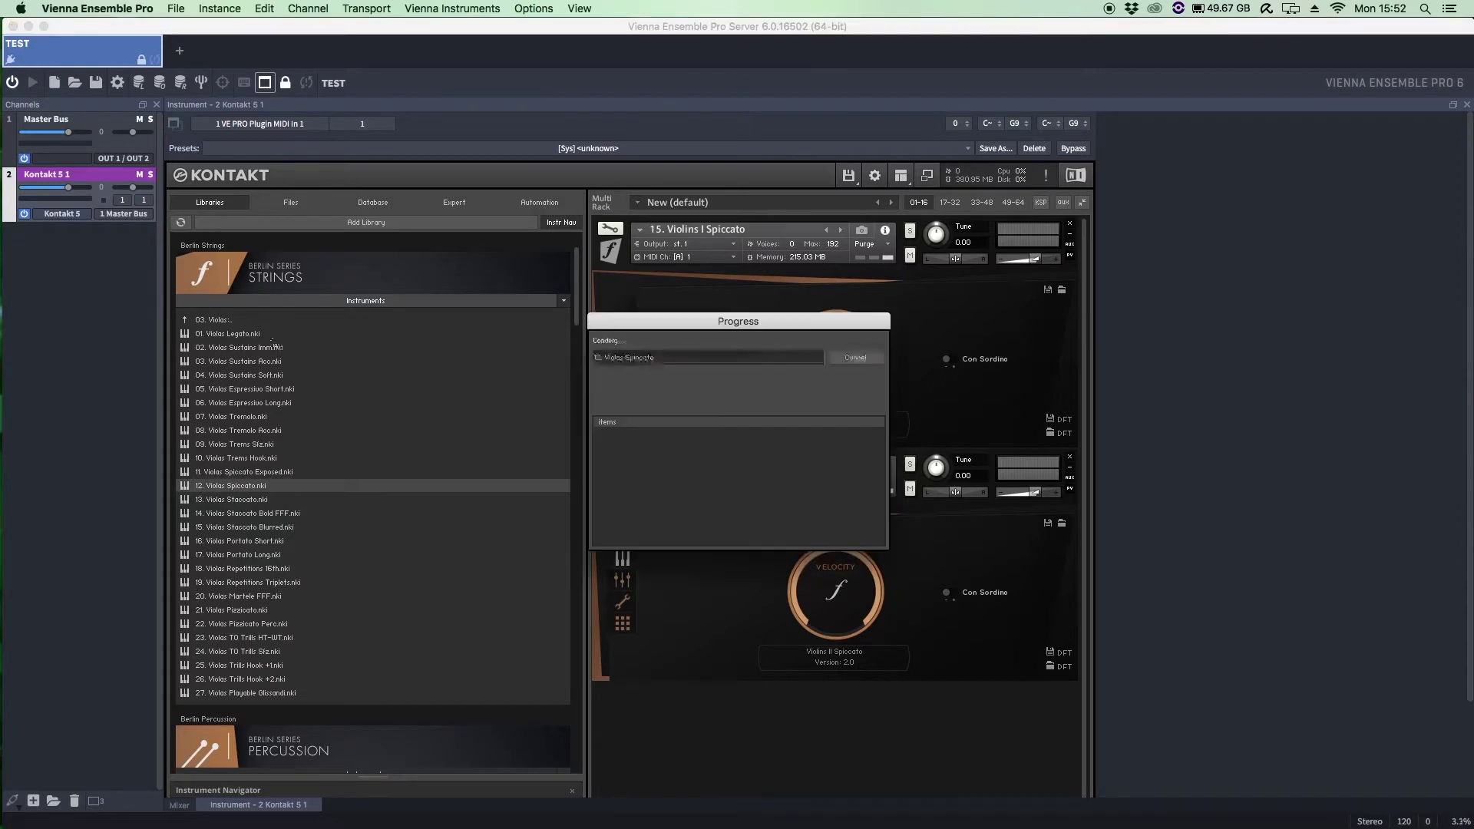
# - Load 13. Celli Spiccato from the 04. Celli folder of Berlin Strings into the rack
pyautogui.click(247, 321)
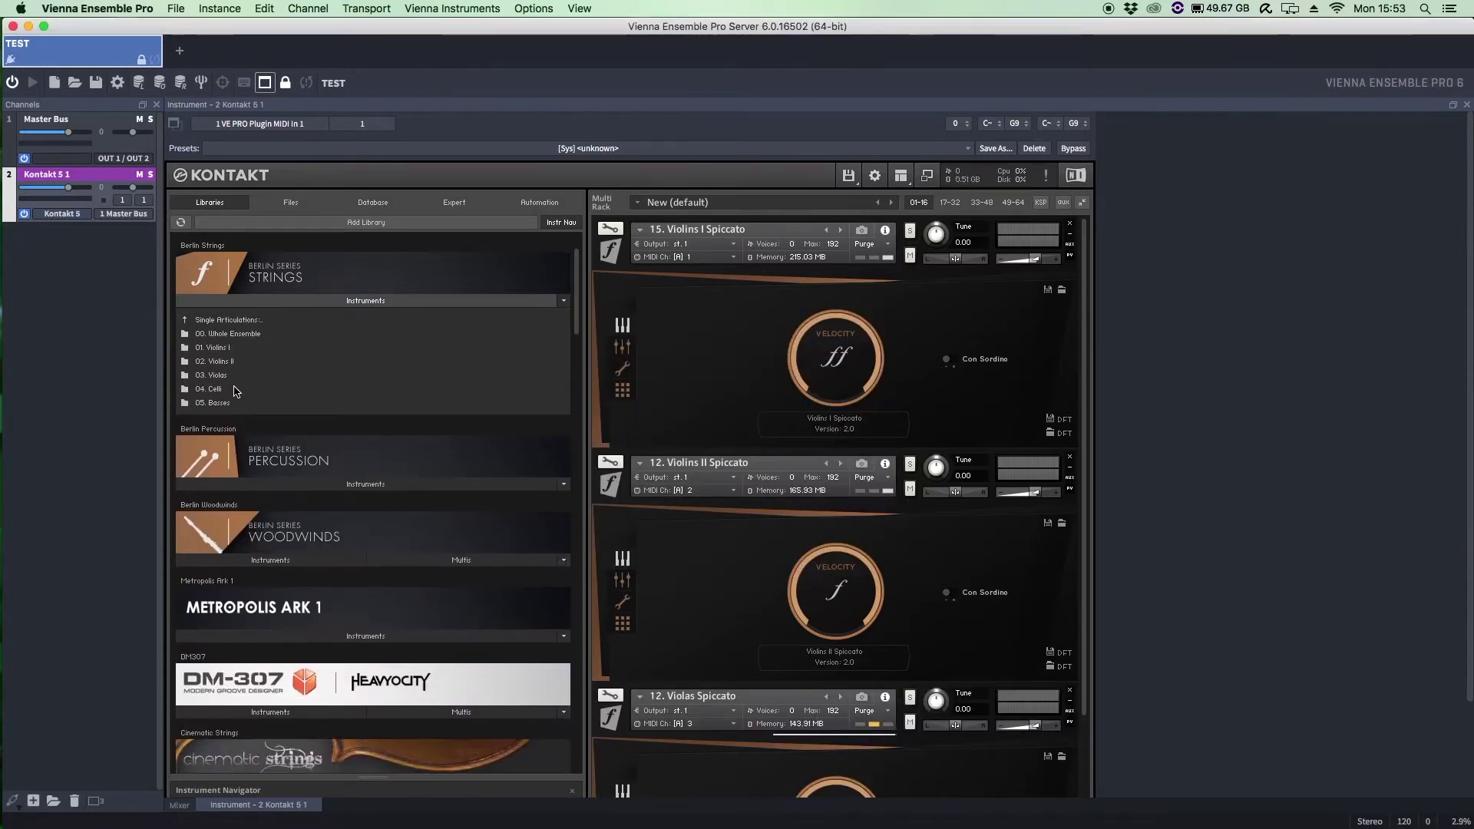
pyautogui.click(215, 388)
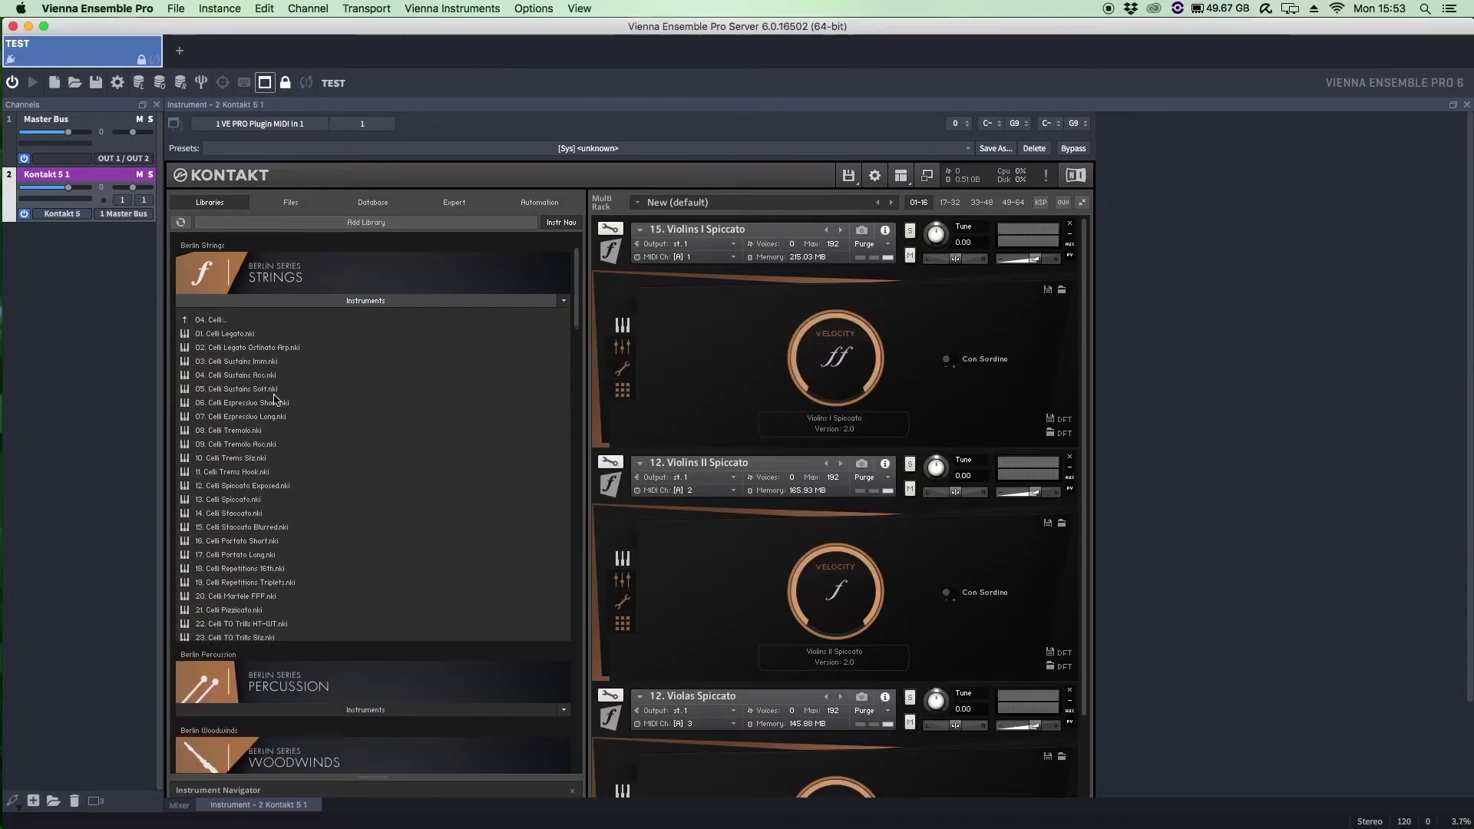
pyautogui.doubleClick(265, 500)
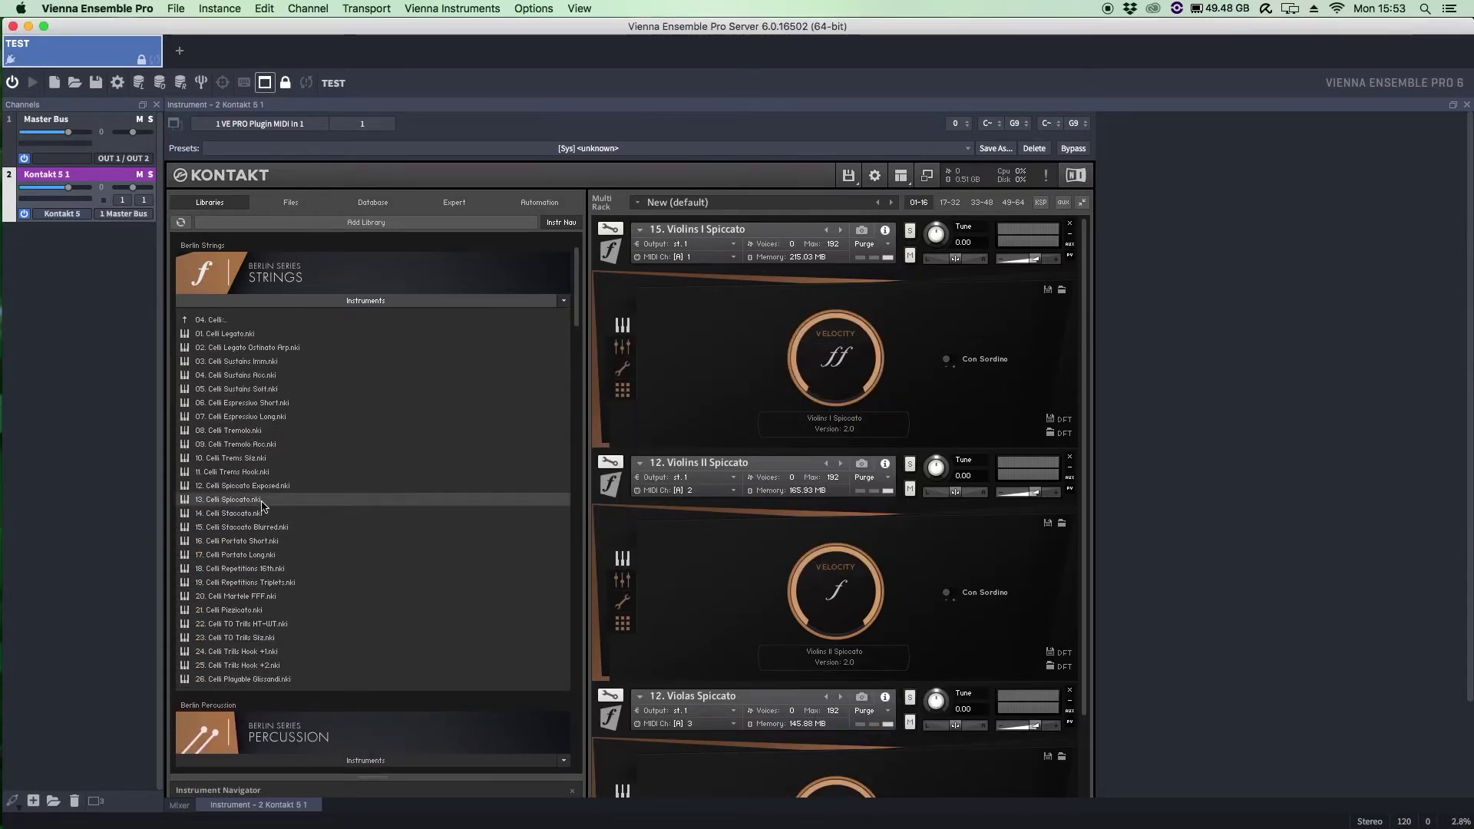
# - Load 10. Basses Spiccato from the 05. Basses folder of Berlin Strings into the rack
pyautogui.click(235, 321)
pyautogui.click(229, 403)
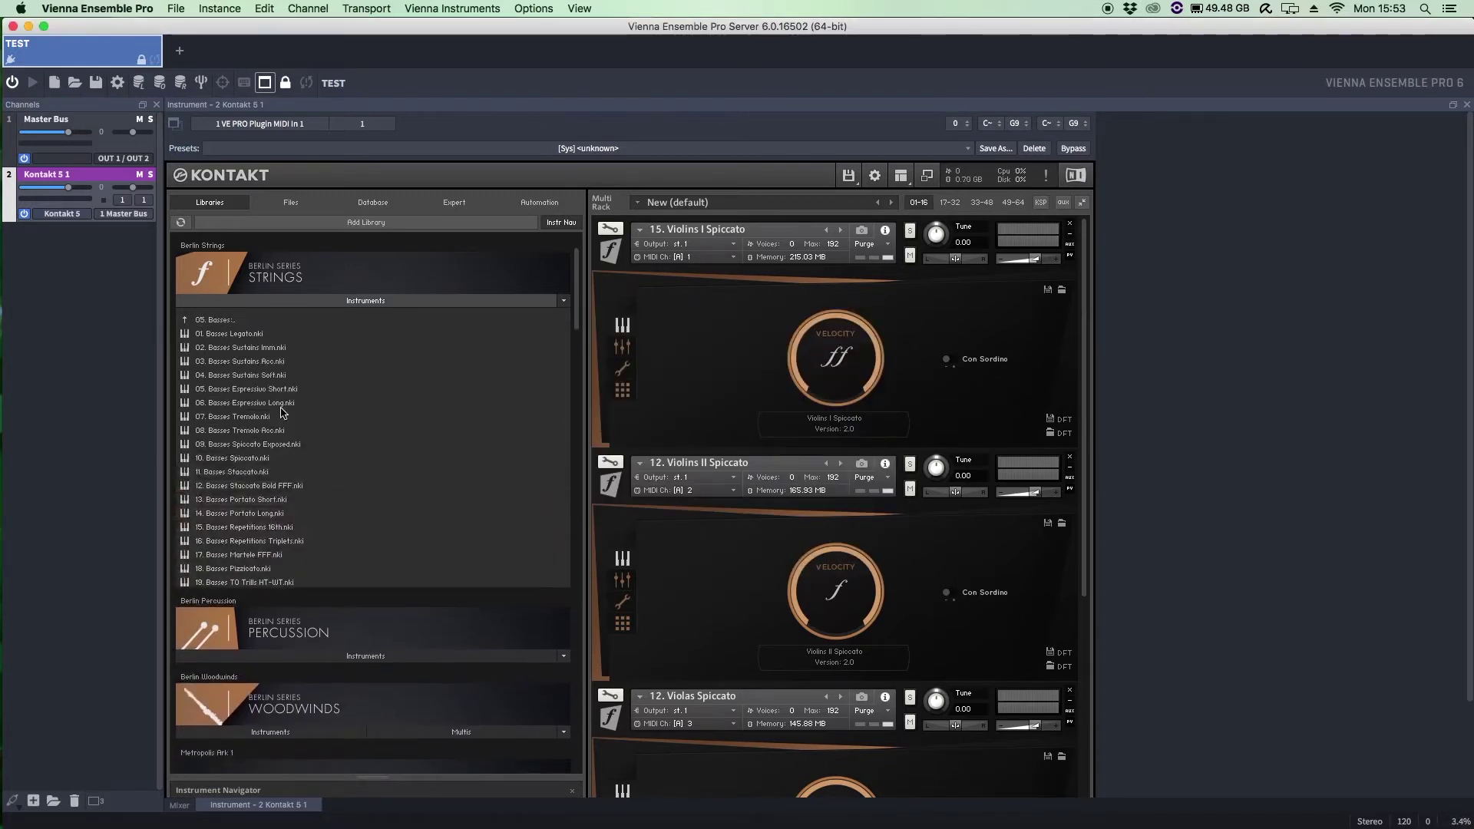
pyautogui.doubleClick(265, 458)
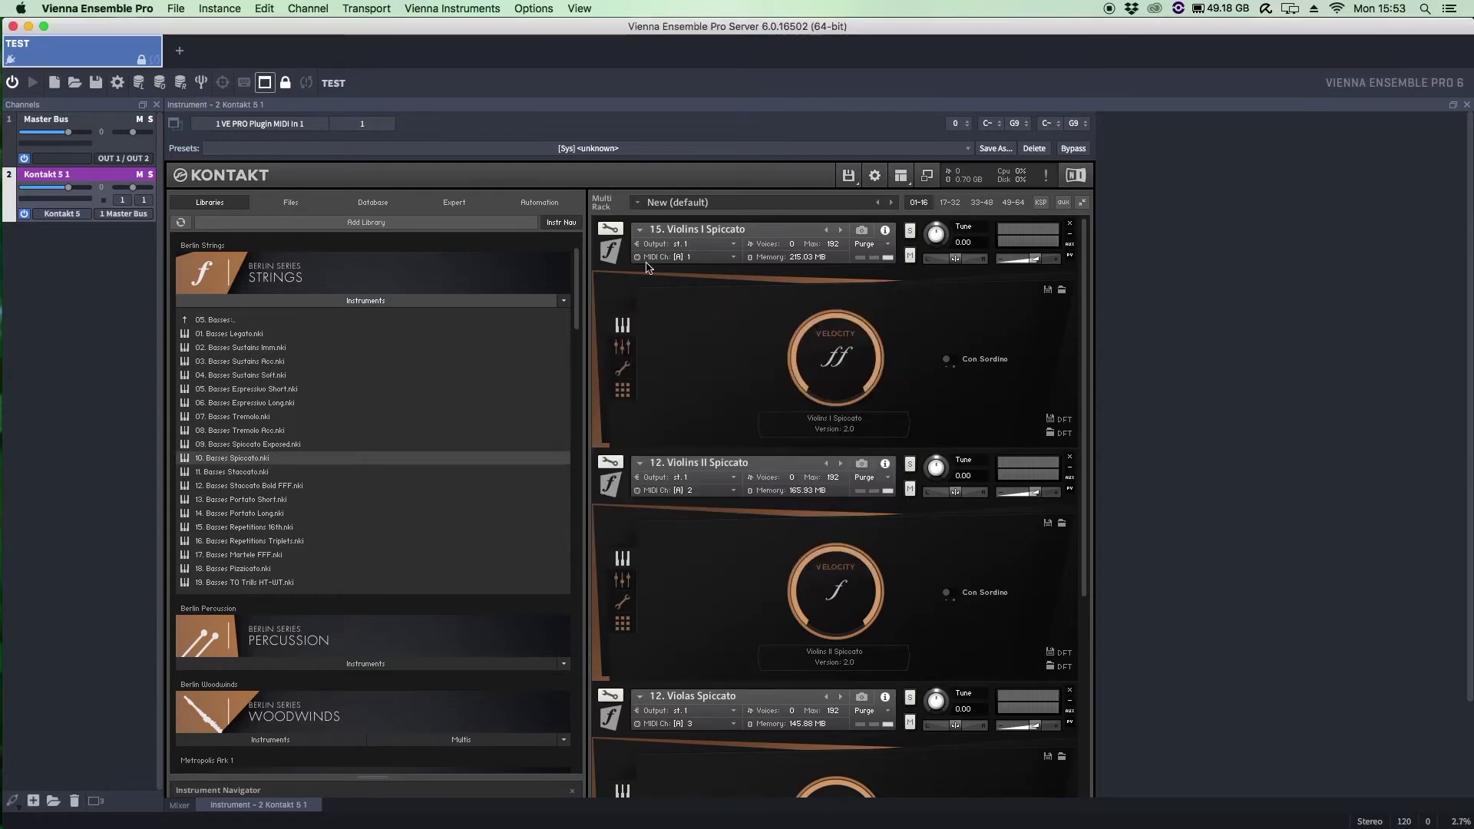
# - Collapse all five spiccato instruments in the Kontakt rack to their compact headers
pyautogui.click(611, 251)
pyautogui.click(612, 306)
pyautogui.click(613, 358)
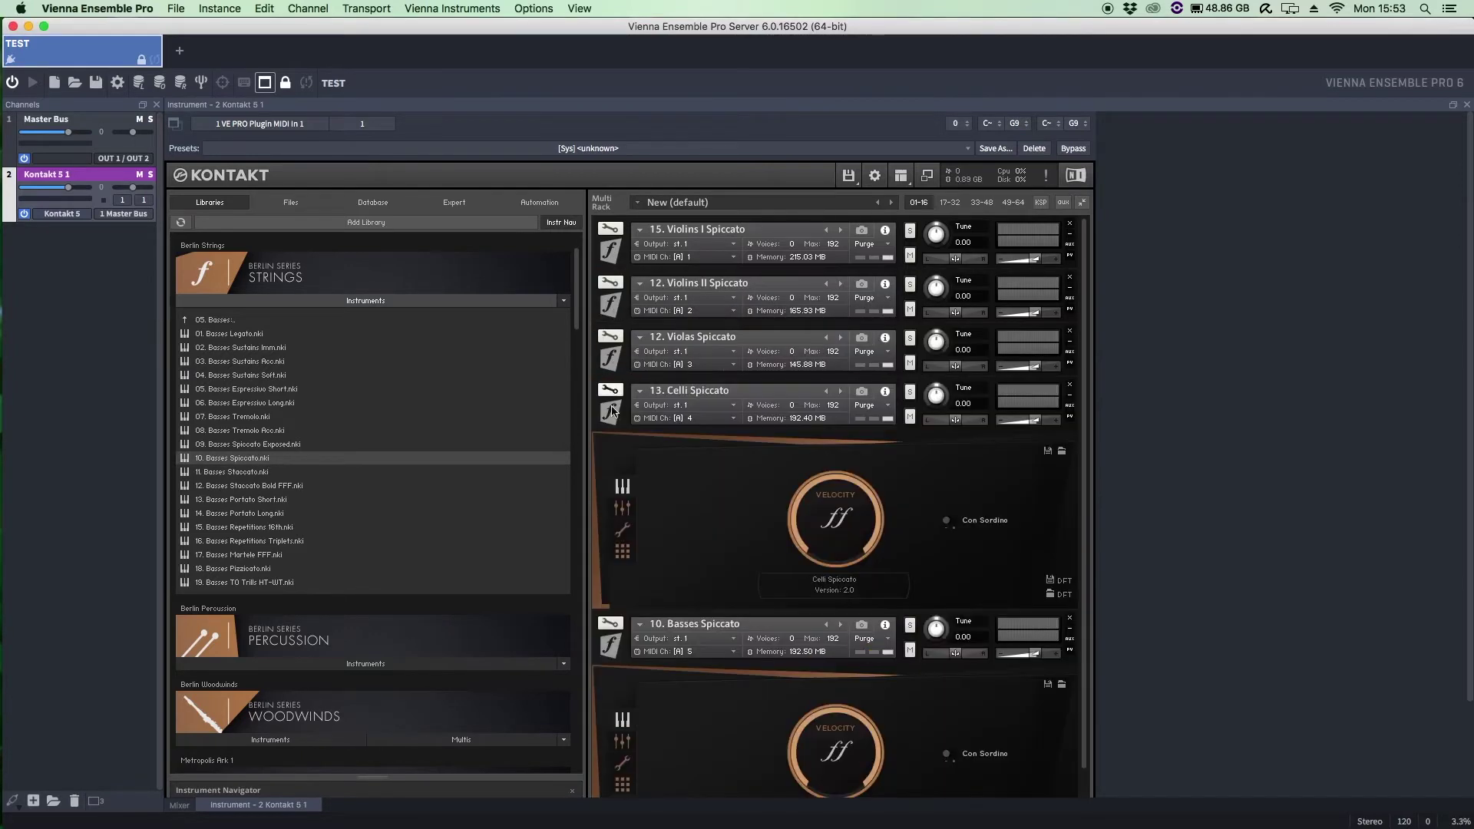
pyautogui.click(611, 411)
pyautogui.click(610, 466)
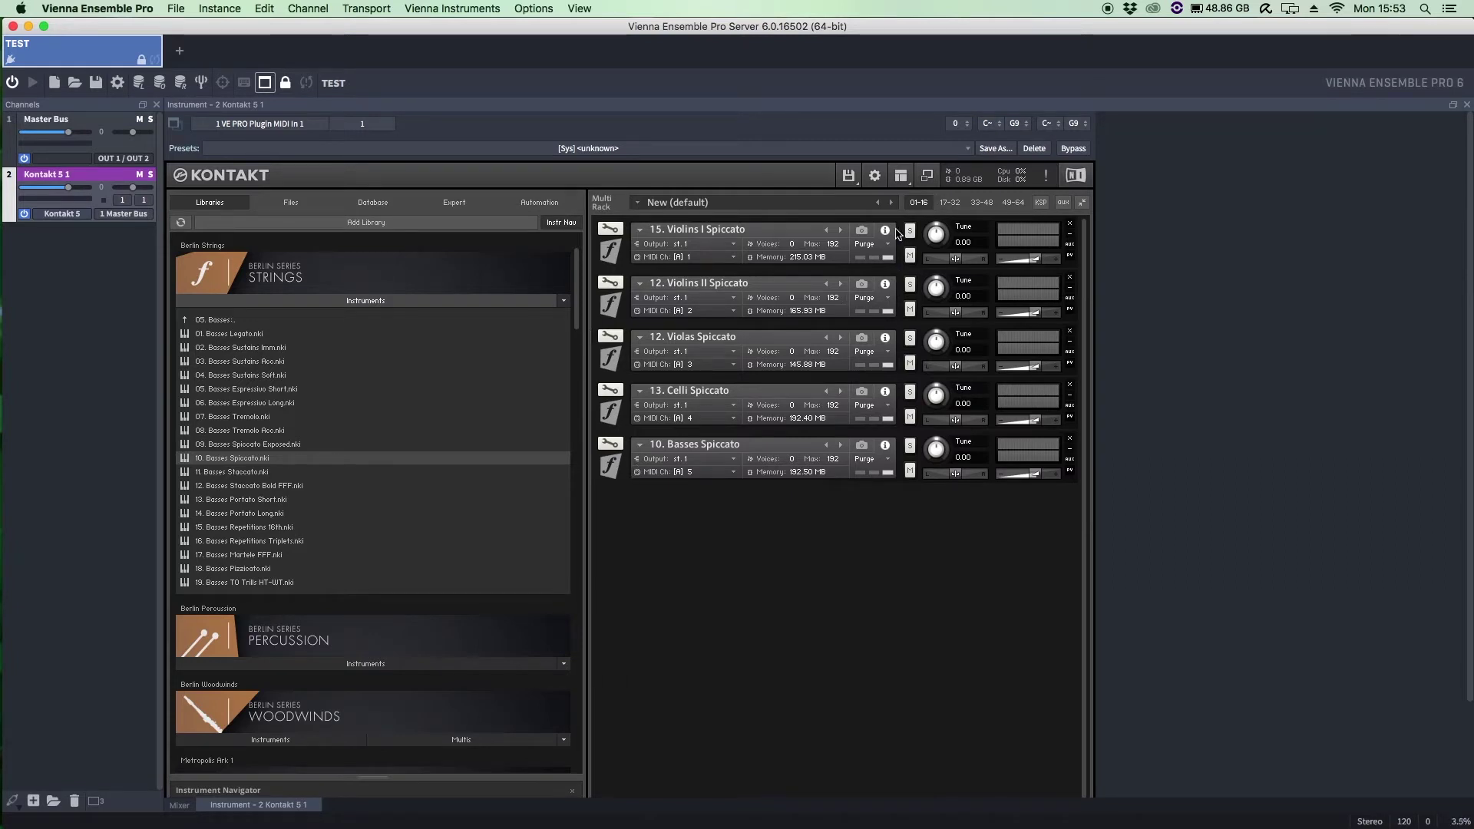
# - Show Kontakt's output section, clear it and create one individual channel per loaded instrument, merging group outputs onto each default channel
pyautogui.click(901, 176)
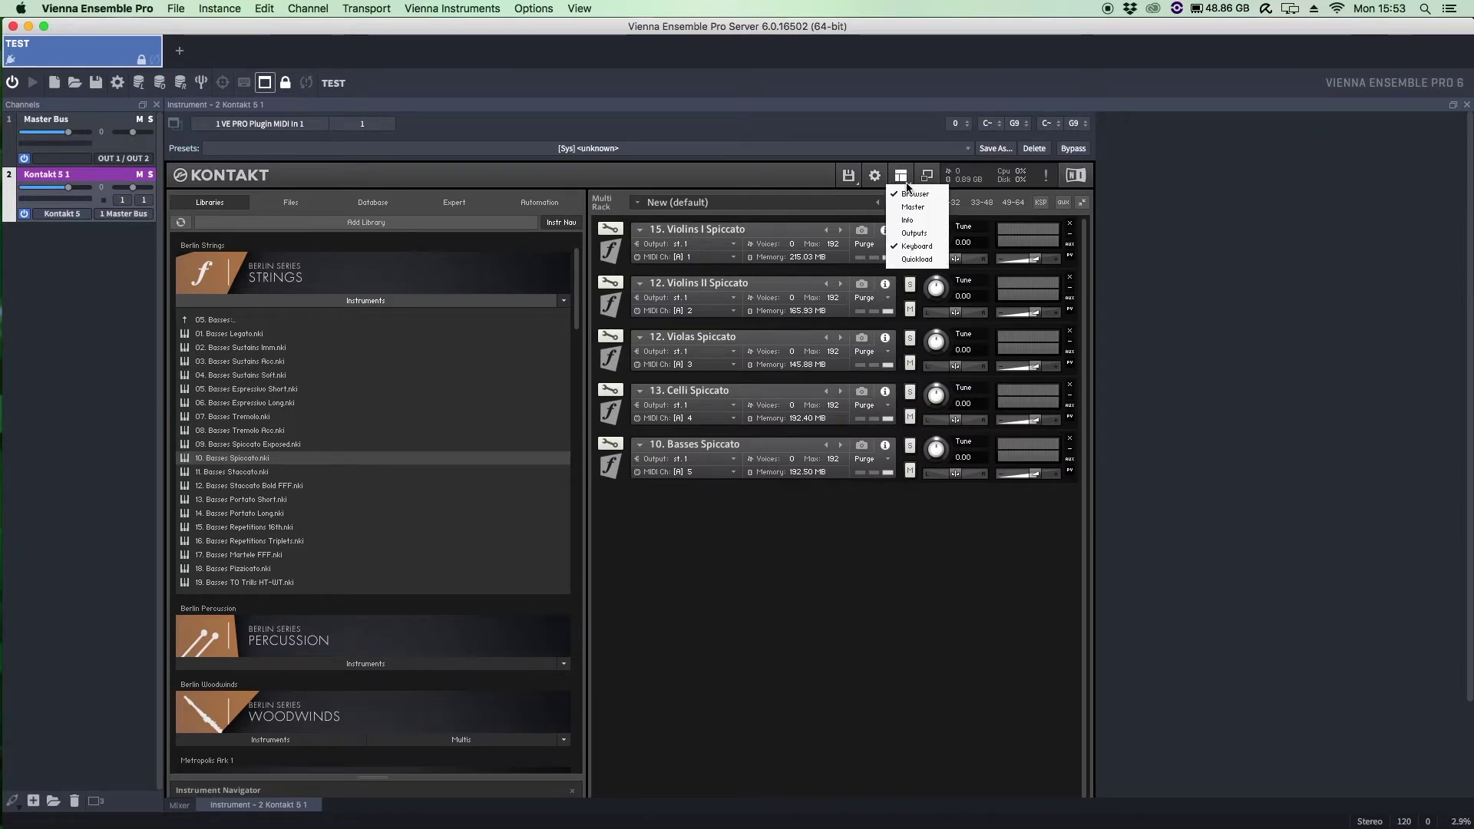
pyautogui.click(917, 233)
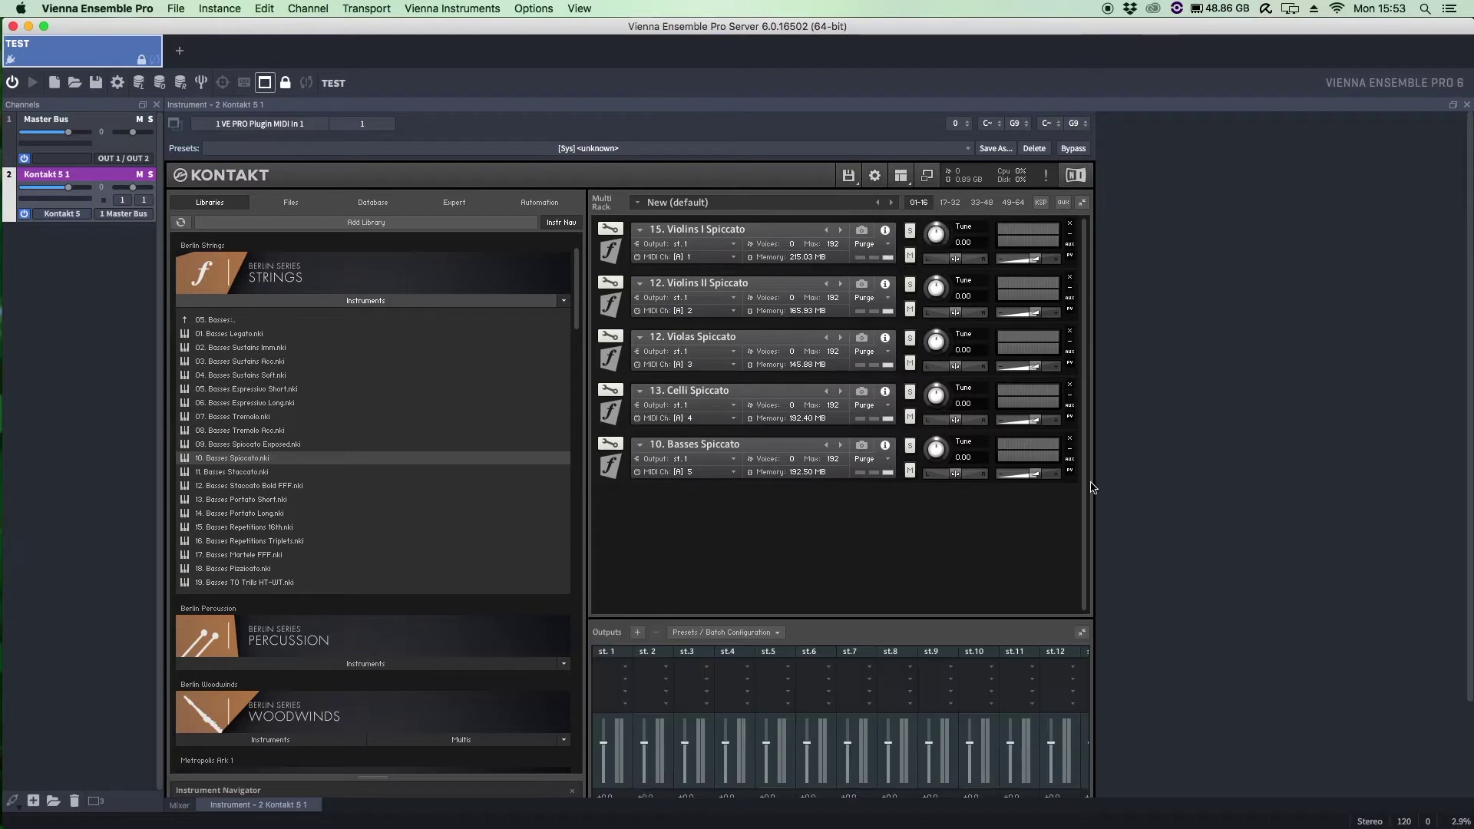
pyautogui.scroll(-3, 1233, 471)
pyautogui.click(720, 522)
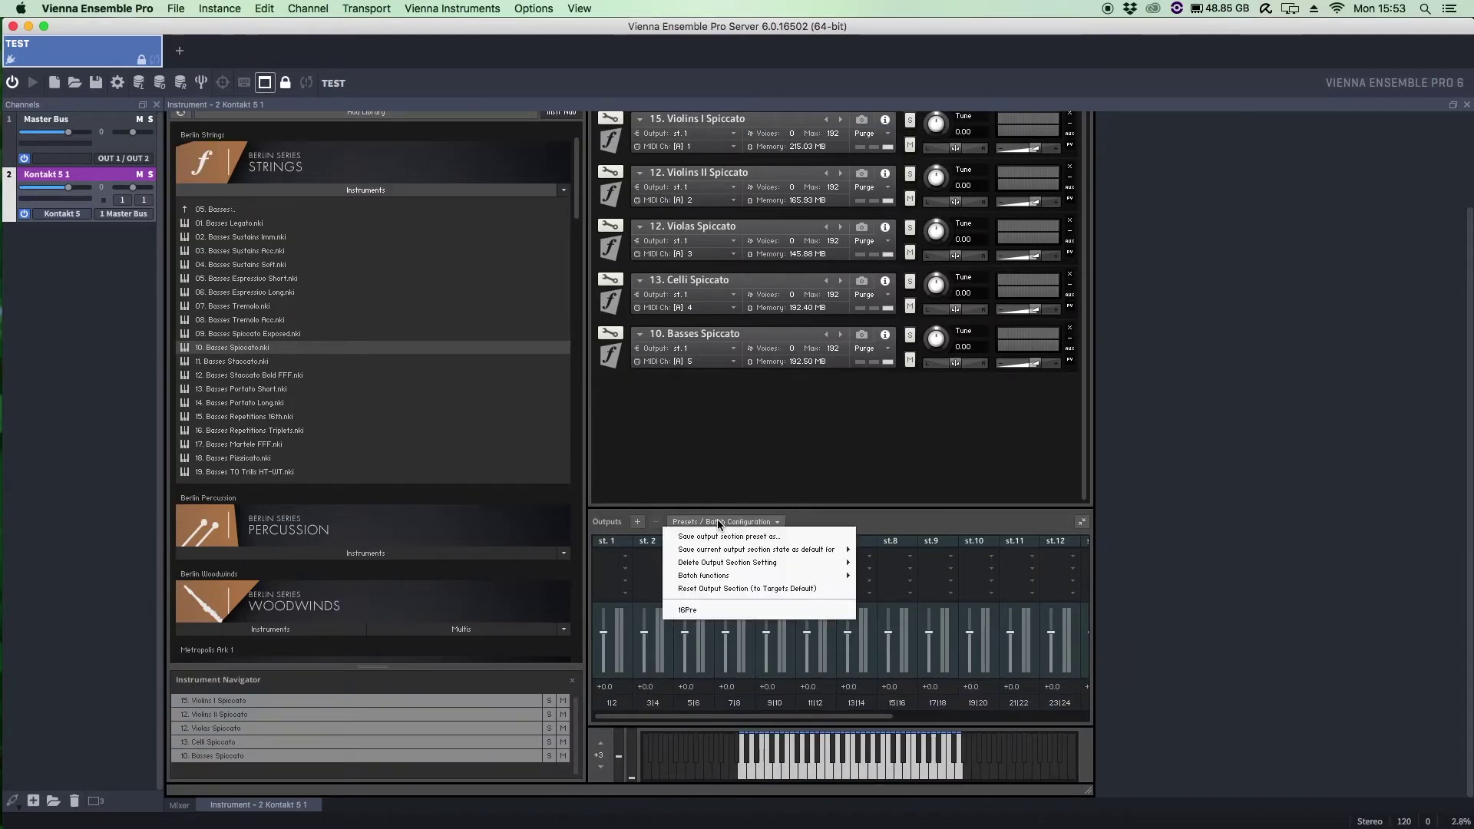
pyautogui.moveTo(768, 576)
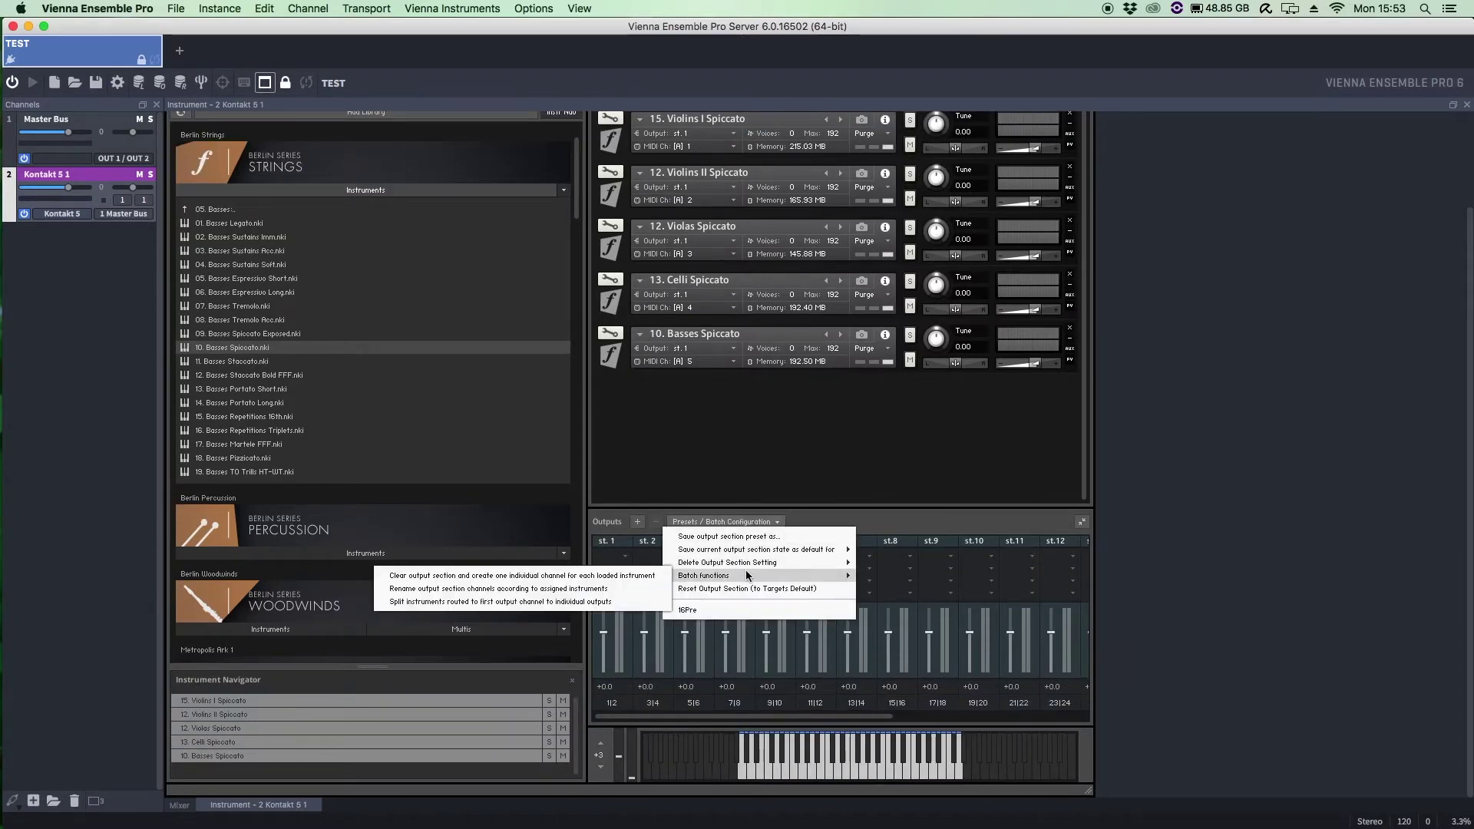
pyautogui.click(627, 577)
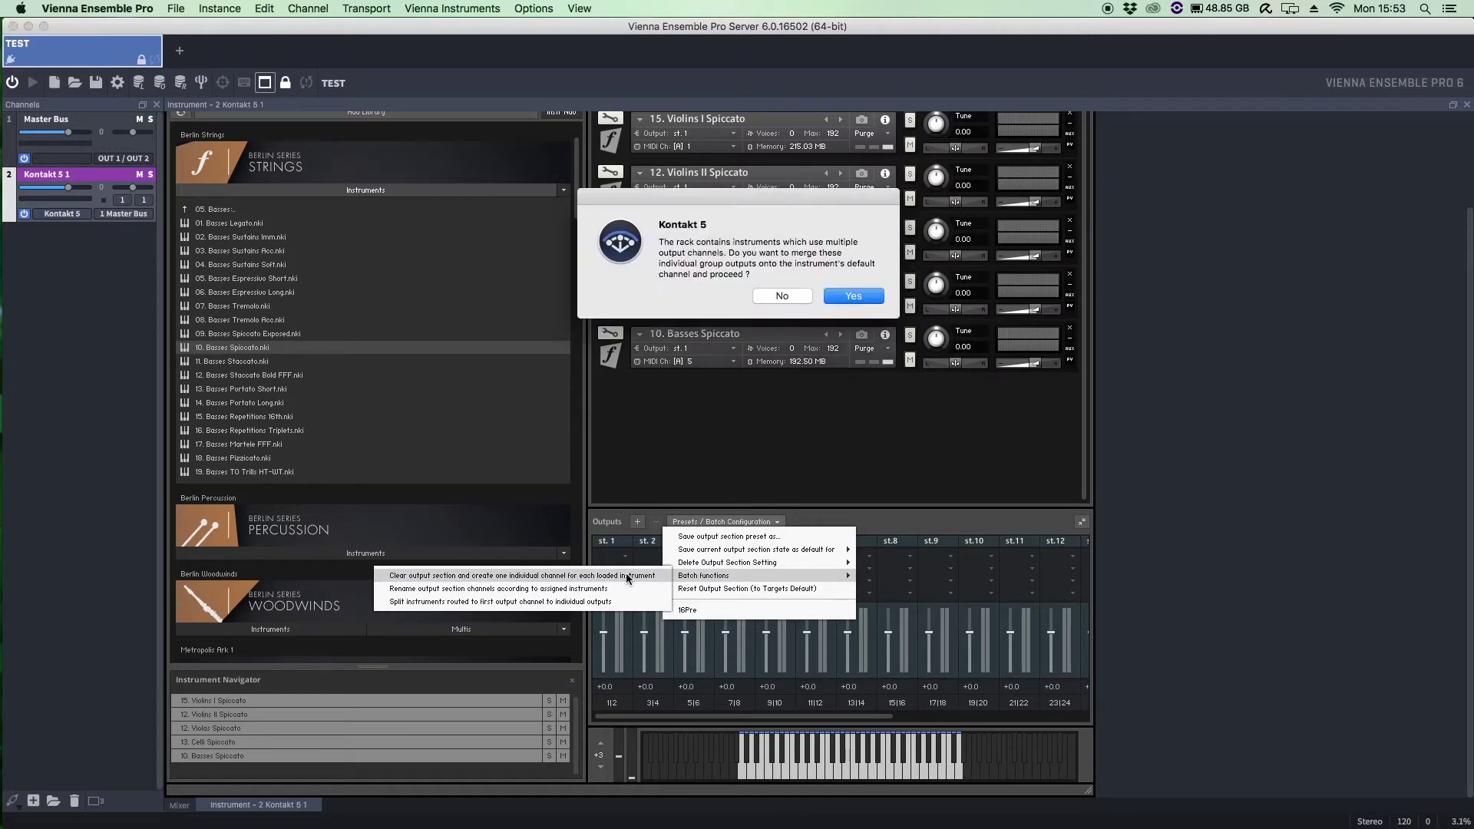
pyautogui.click(850, 301)
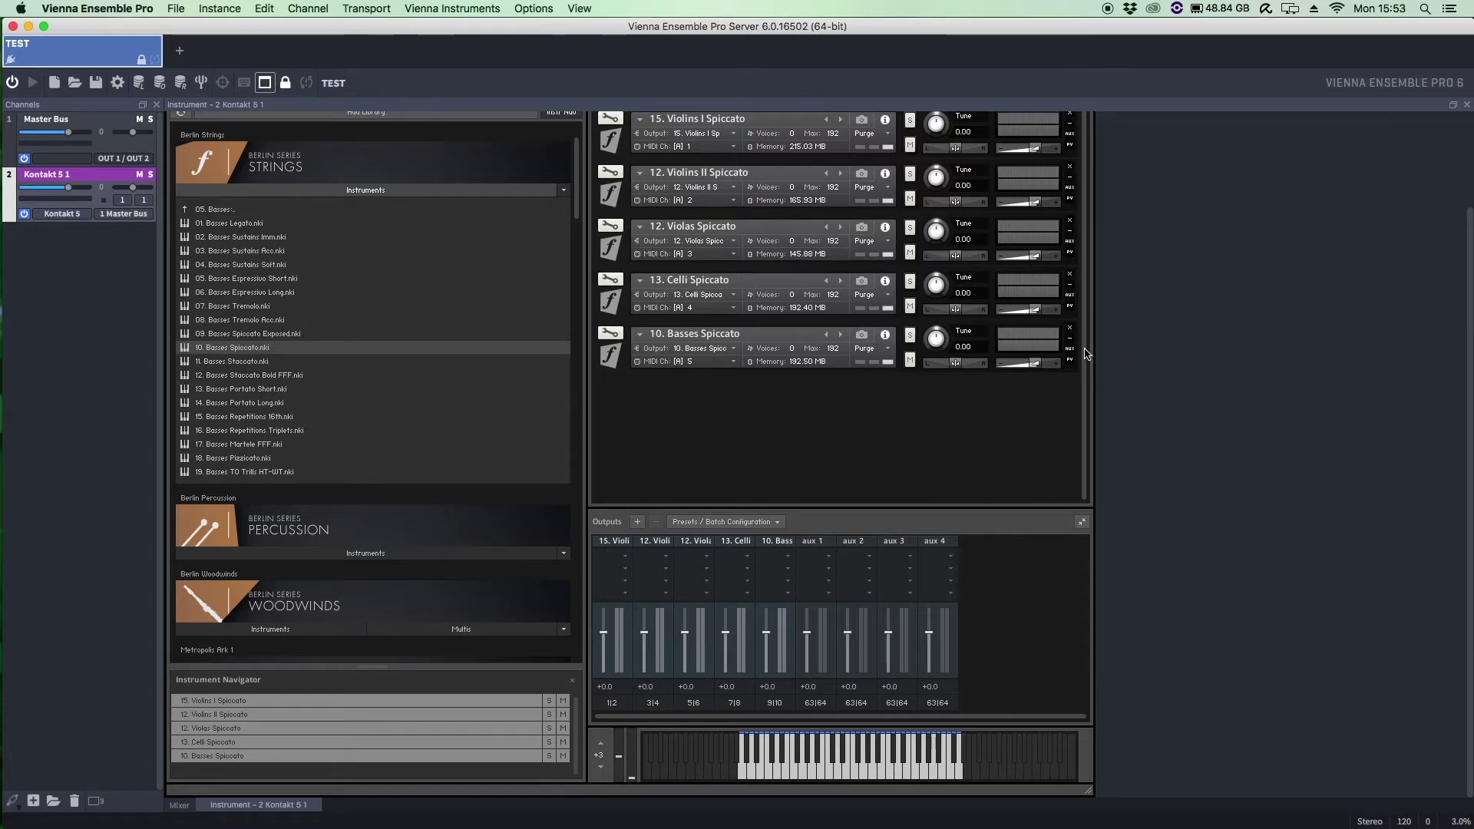
pyautogui.scroll(5, 1136, 365)
pyautogui.scroll(-4, 1137, 365)
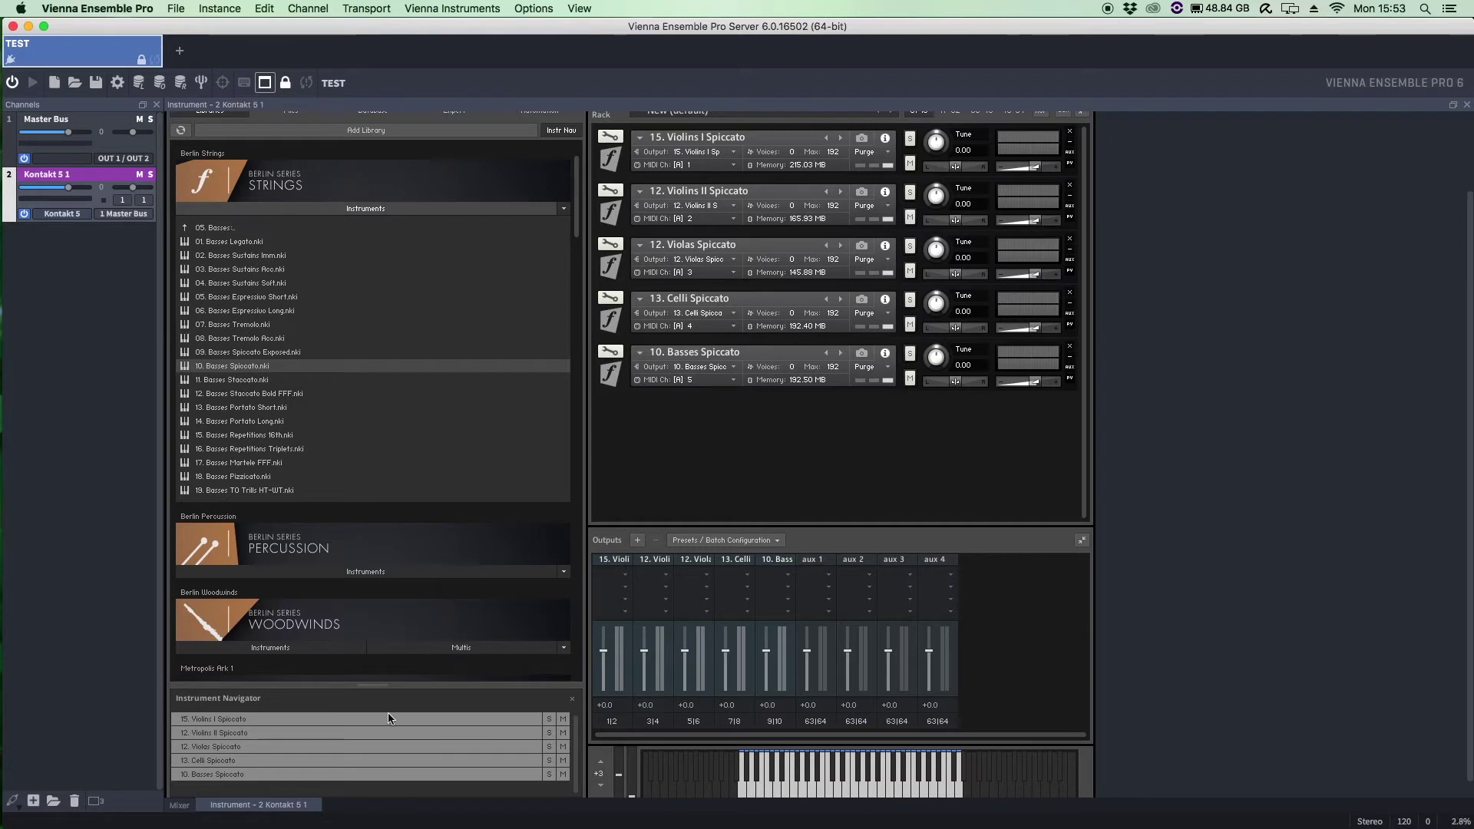
# - In the Vienna Ensemble Pro mixer, add four extra output channels for the Kontakt 5 1 instrument
pyautogui.click(179, 804)
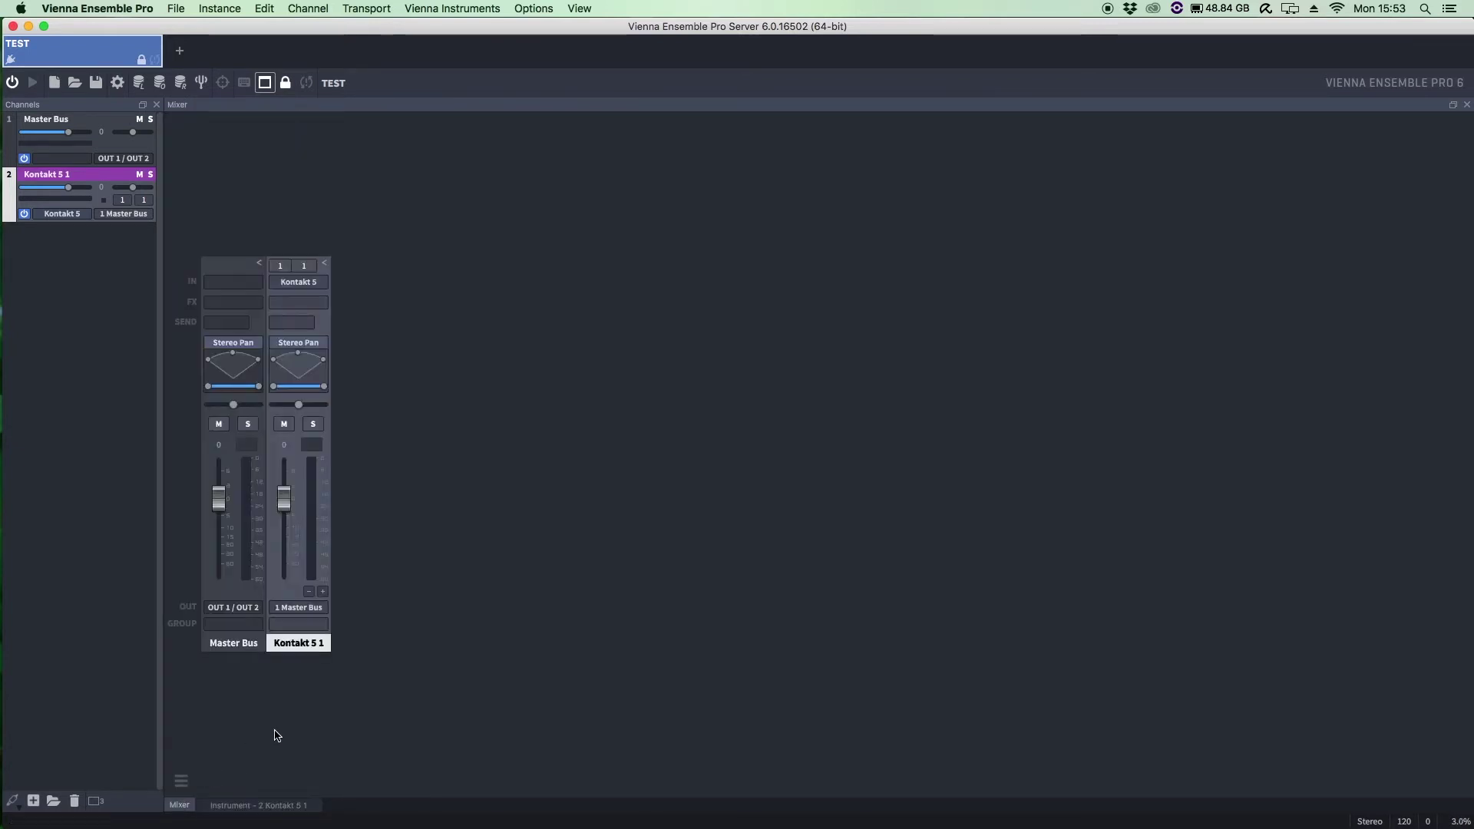
pyautogui.click(325, 592)
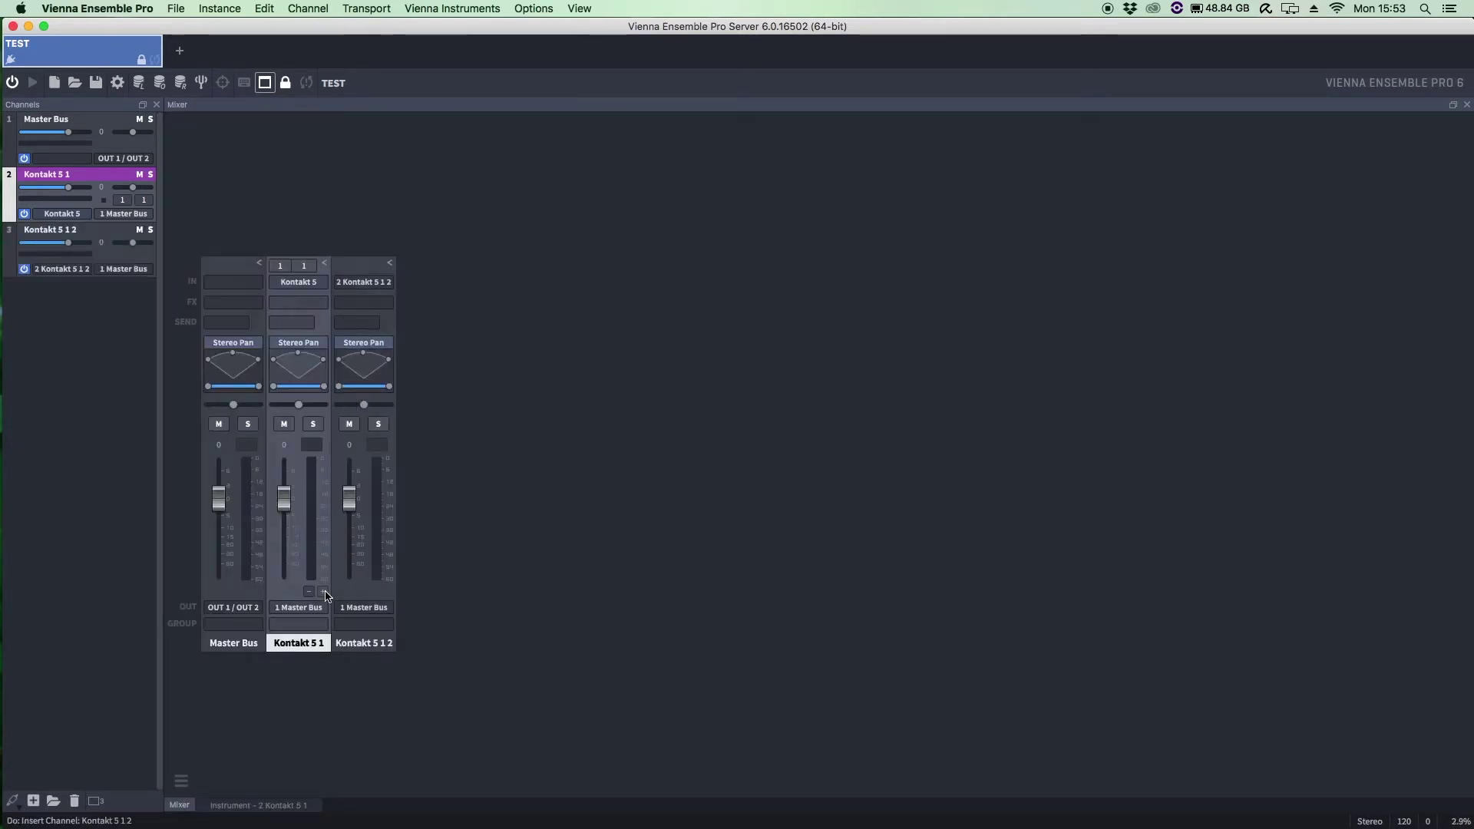
pyautogui.click(325, 592)
pyautogui.click(325, 592)
pyautogui.click(324, 592)
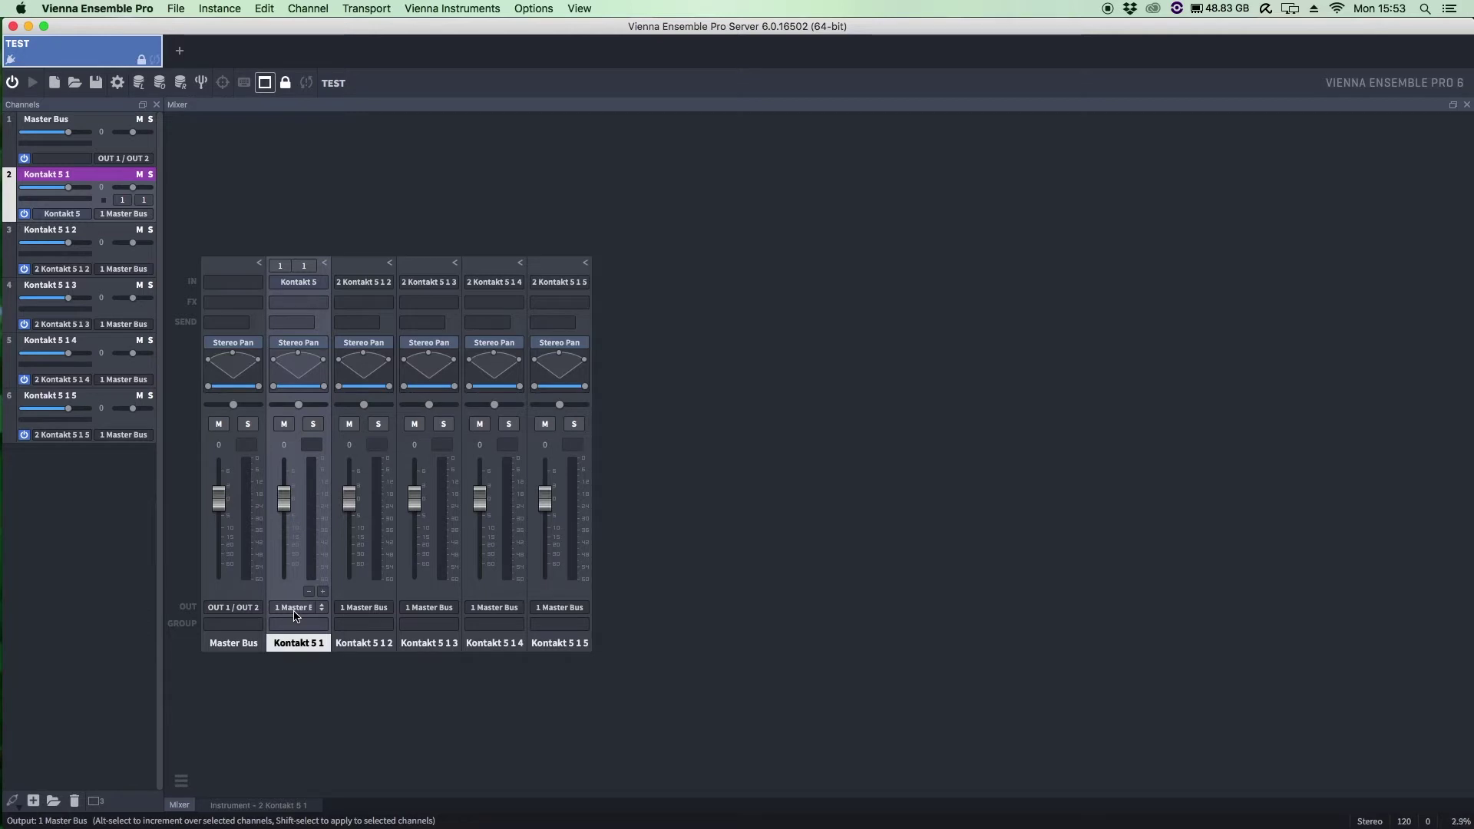
# - Route the five Kontakt channels to consecutive stereo outputs starting at OUT 3 / OUT 4, and set Kontakt 5 1's MIDI channel to All
pyautogui.click(322, 611)
pyautogui.moveTo(355, 666)
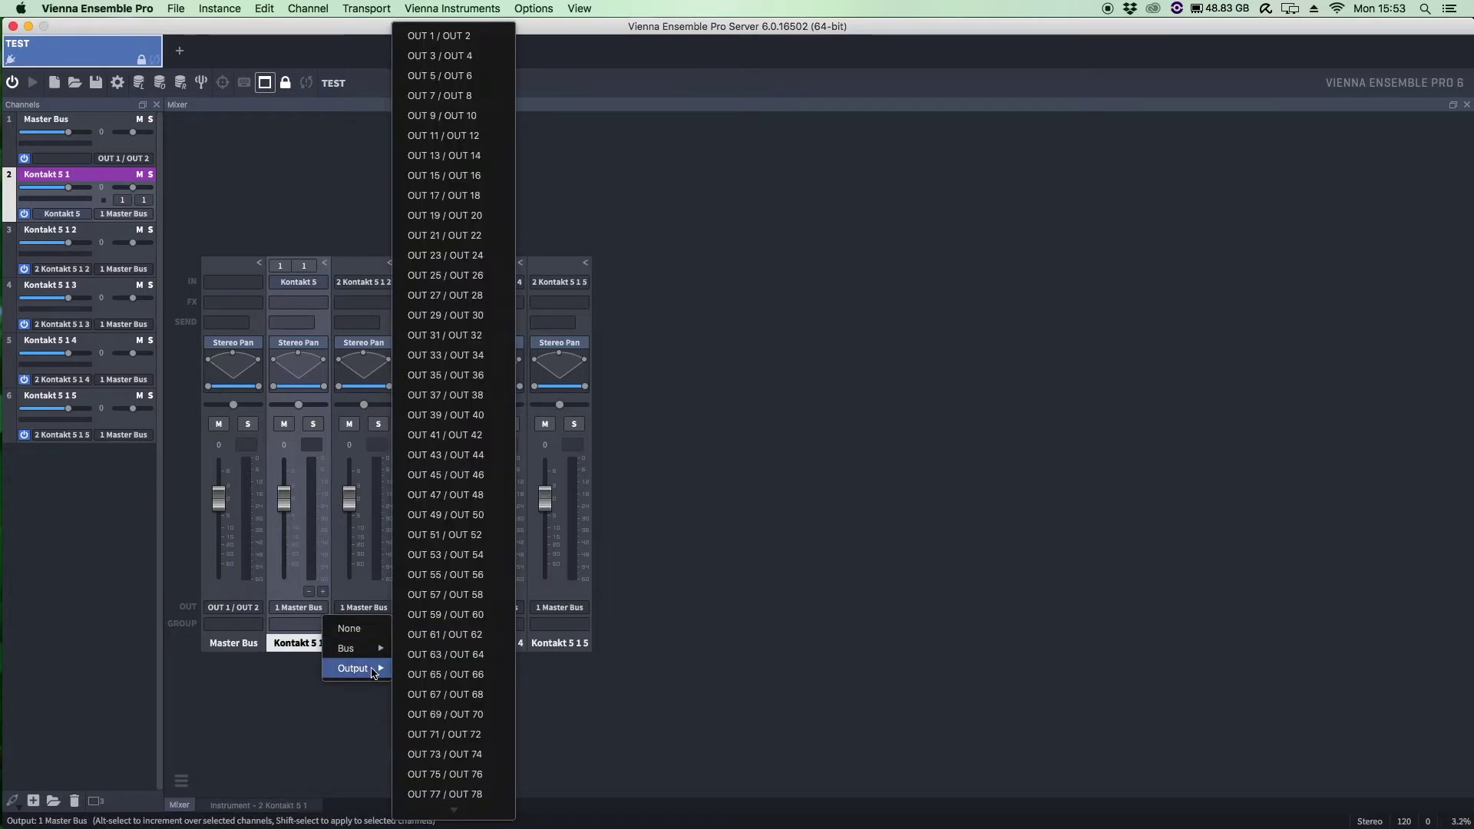
pyautogui.click(449, 53)
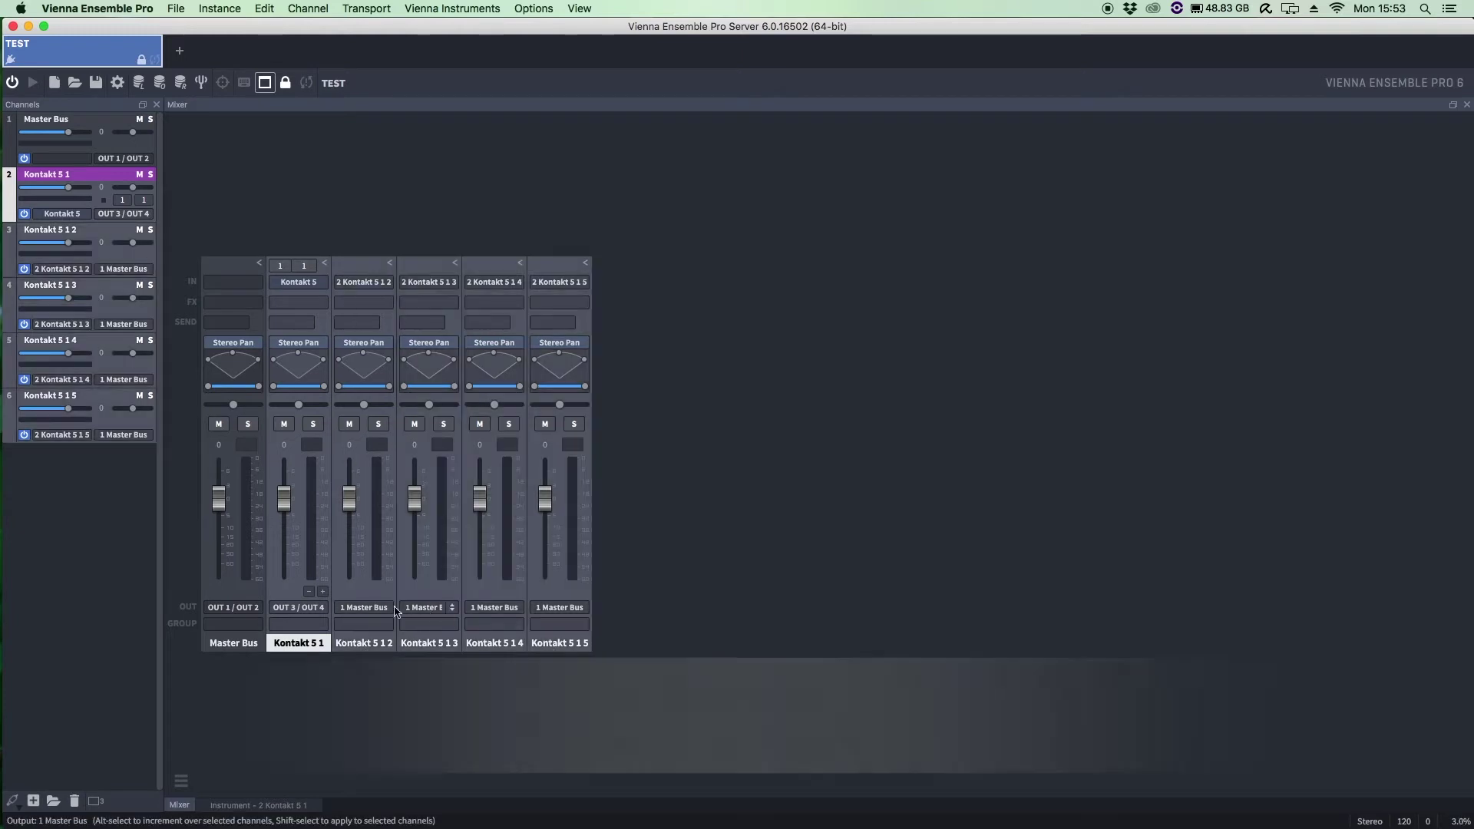
pyautogui.click(324, 612)
pyautogui.moveTo(355, 668)
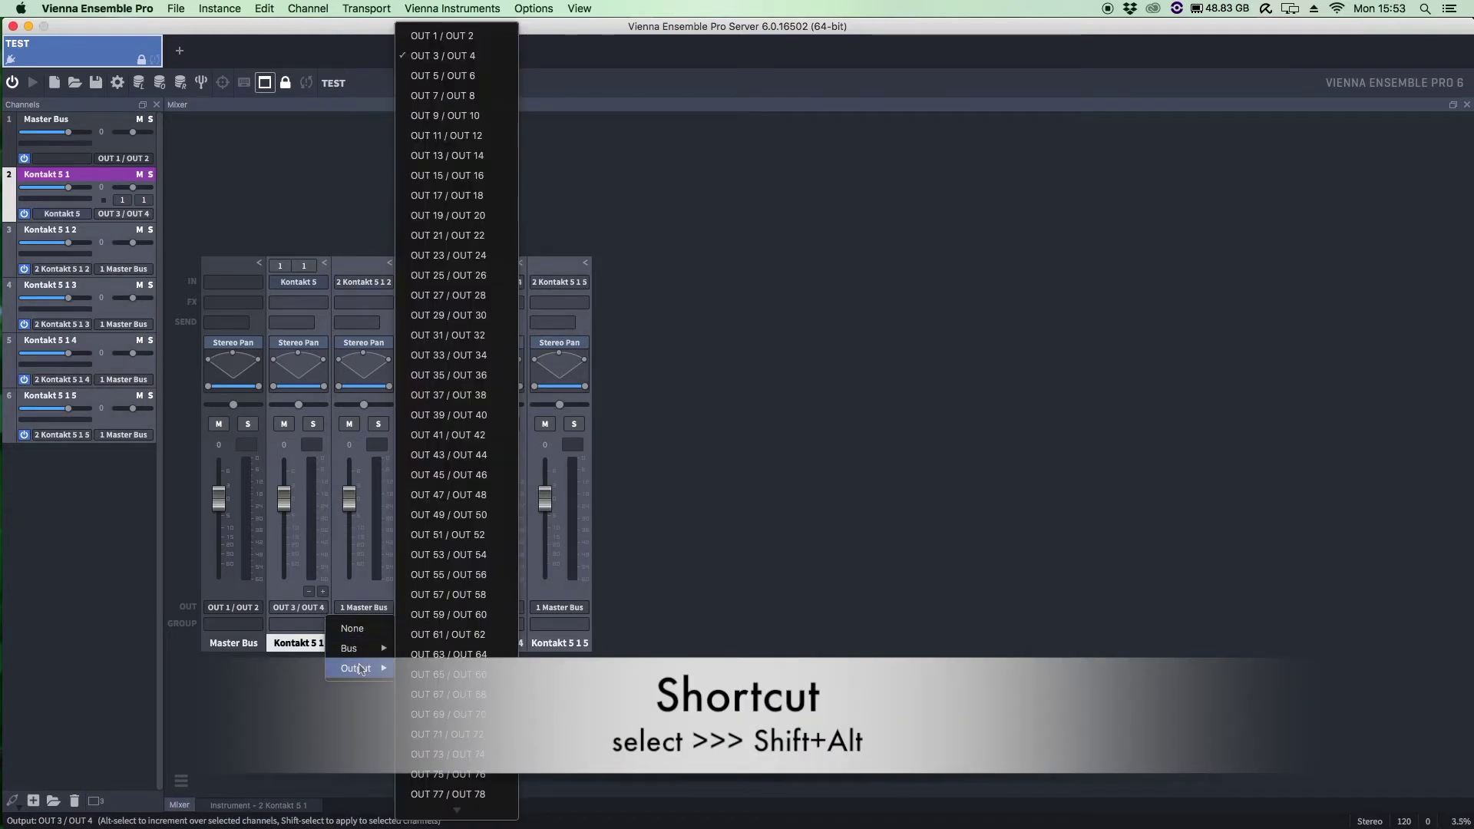
pyautogui.keyDown('alt'); pyautogui.keyDown('shift'); pyautogui.click(464, 56); pyautogui.keyUp('shift'); pyautogui.keyUp('alt')
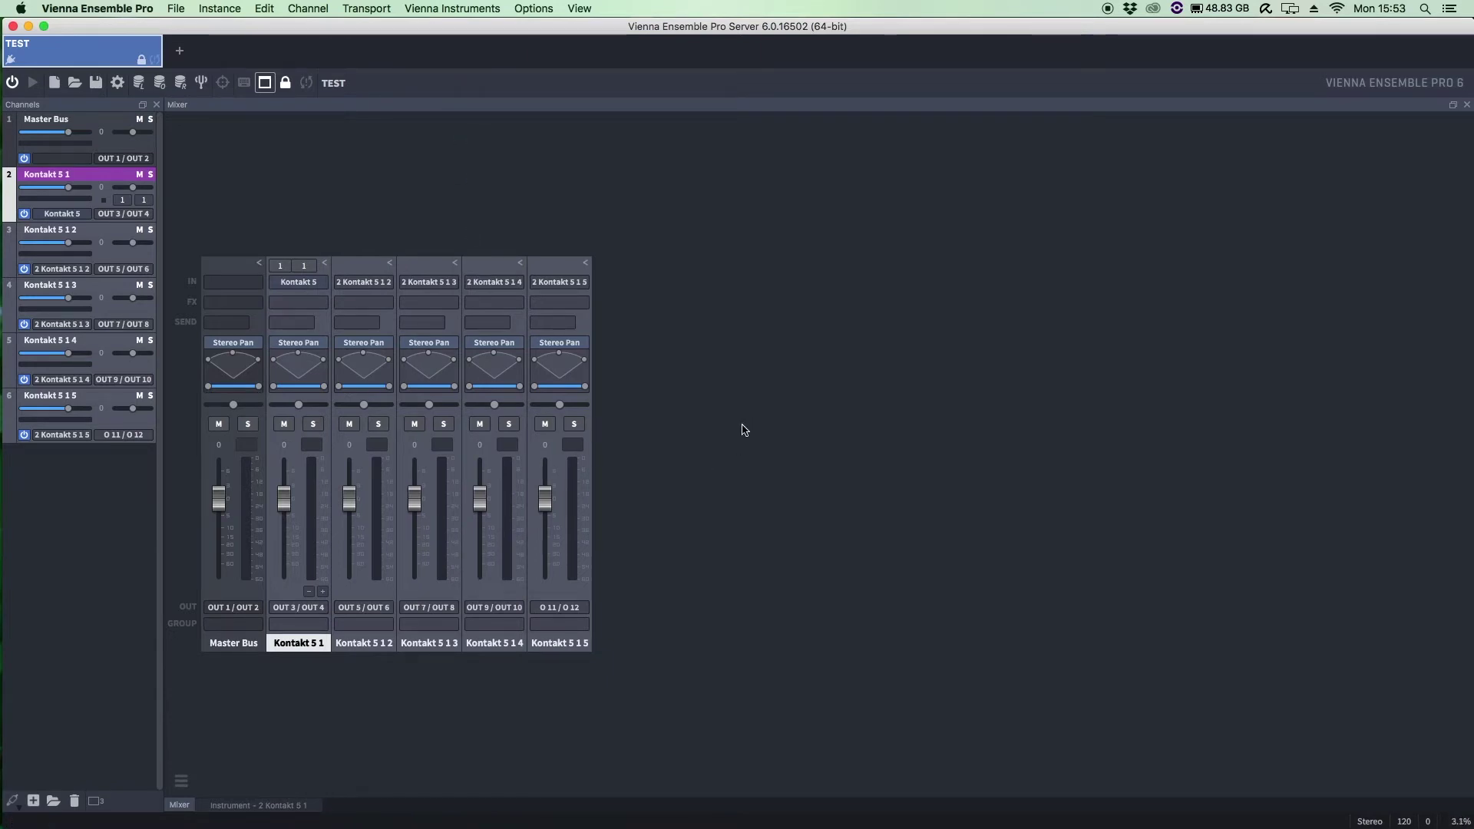
pyautogui.click(304, 266)
pyautogui.click(322, 288)
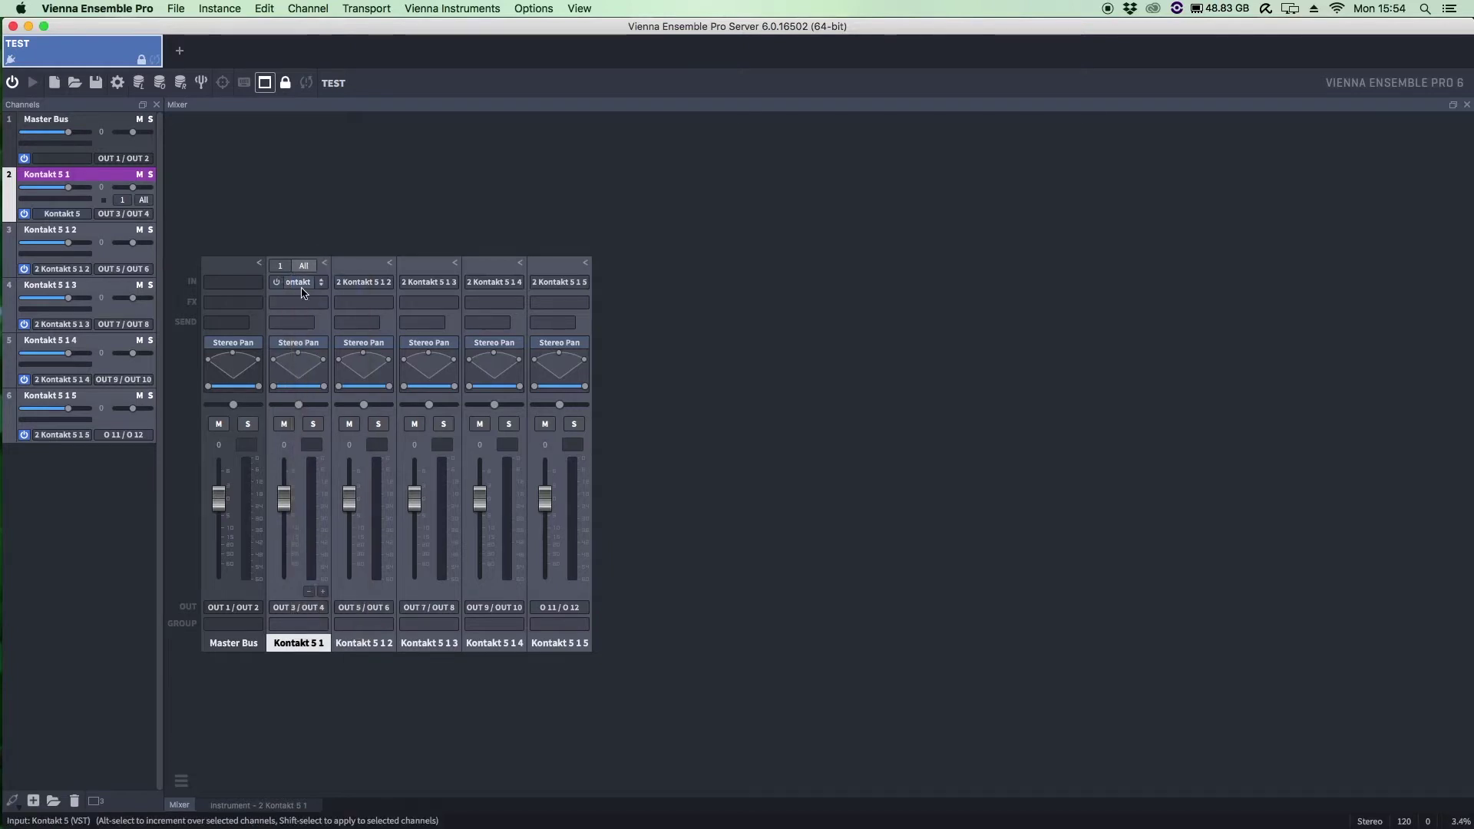
# - Switch to Cubase and rename the five MIDI tracks Vio 1 spic, Vio 2 spic, Via spic, Cello spic and DBass spic
pyautogui.click(15, 278)
pyautogui.write('Vio 1 spic')
pyautogui.press('Tab')
pyautogui.write('Vio 2 spic')
pyautogui.press('Tab')
pyautogui.write('Via spic')
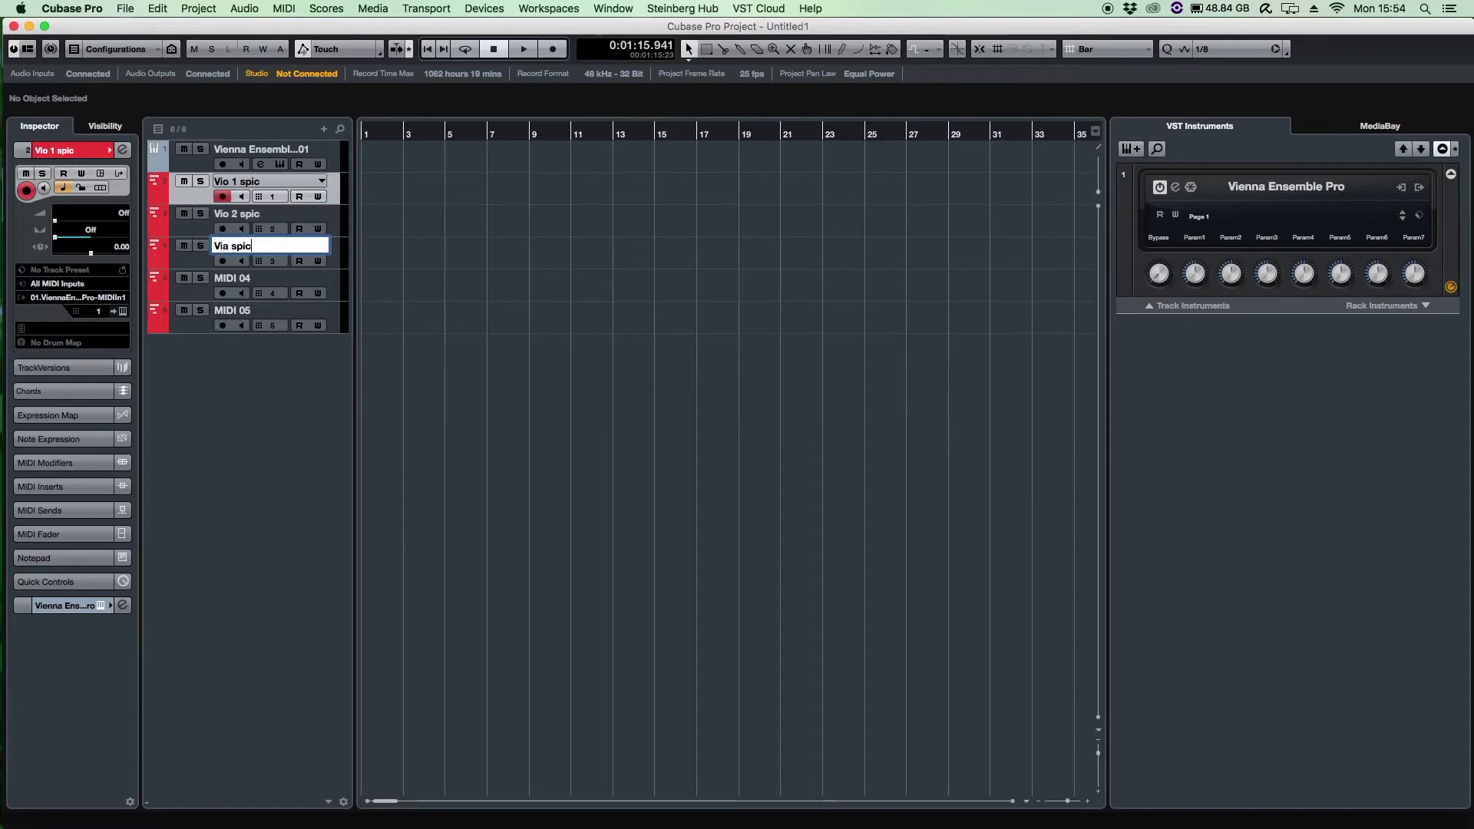
pyautogui.press('Tab')
pyautogui.write('Cello spc')
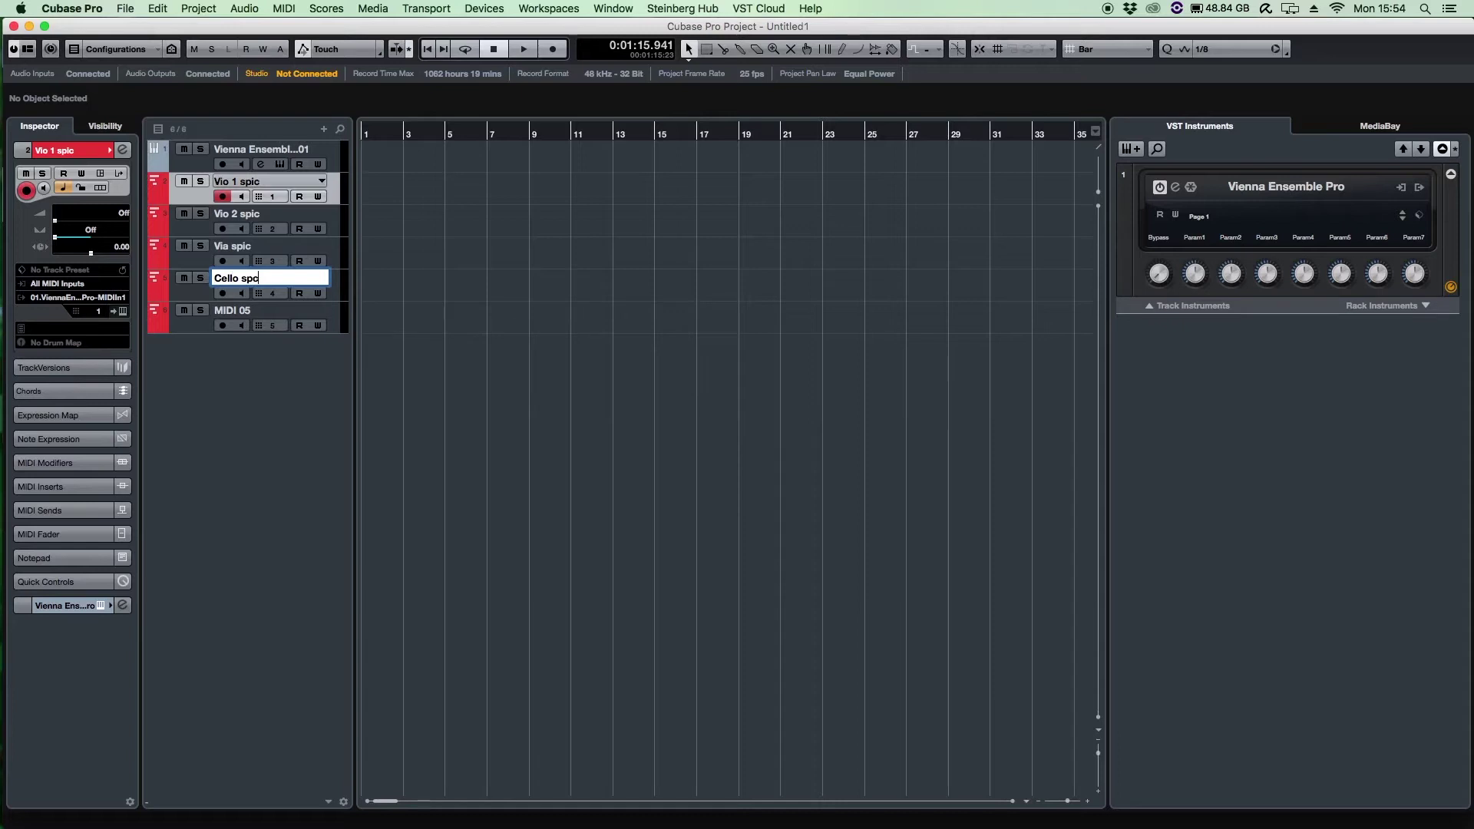
pyautogui.write('ic')
pyautogui.press('Tab')
pyautogui.write('D')
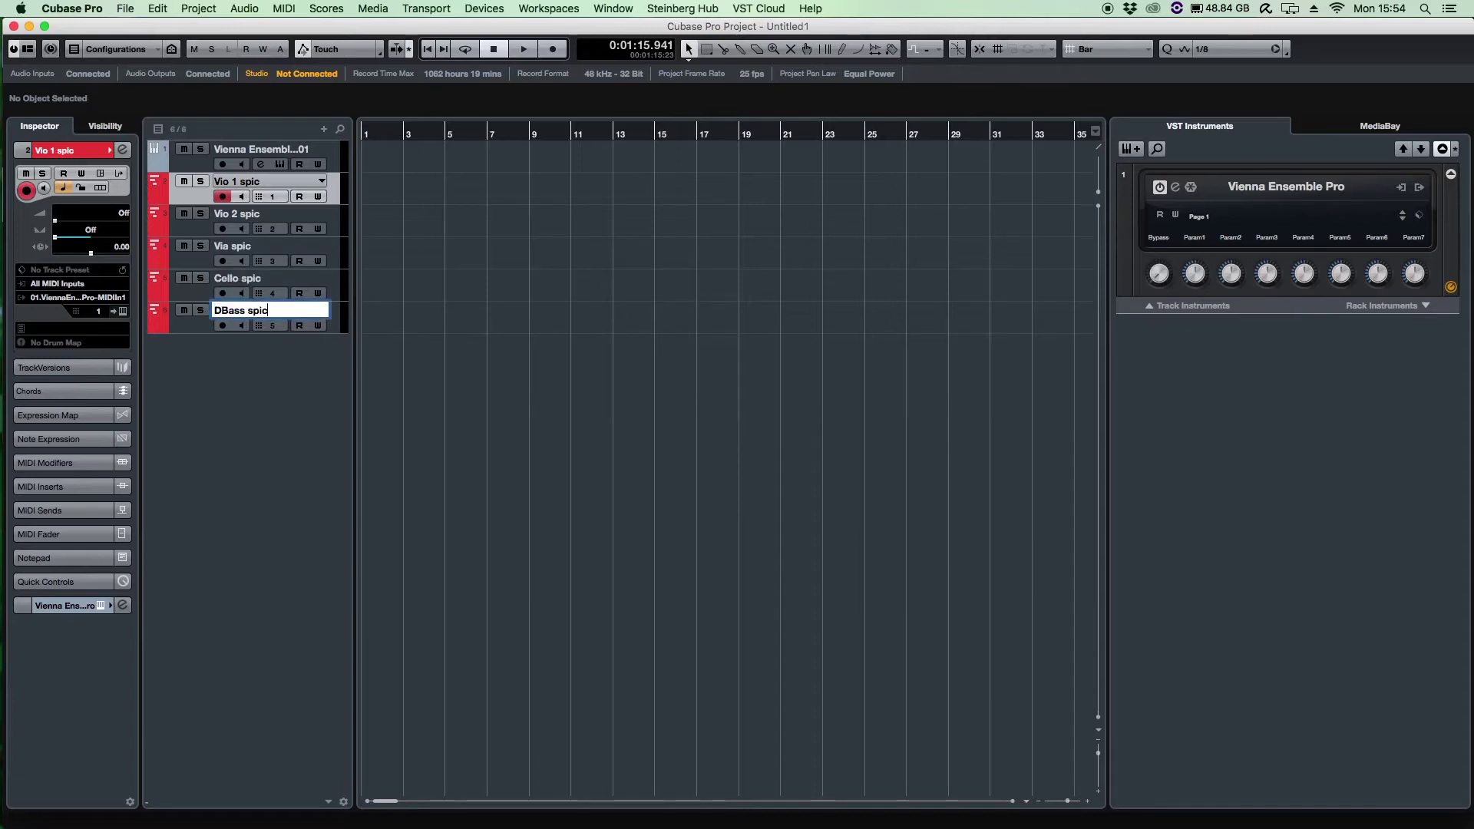
pyautogui.press('Return')
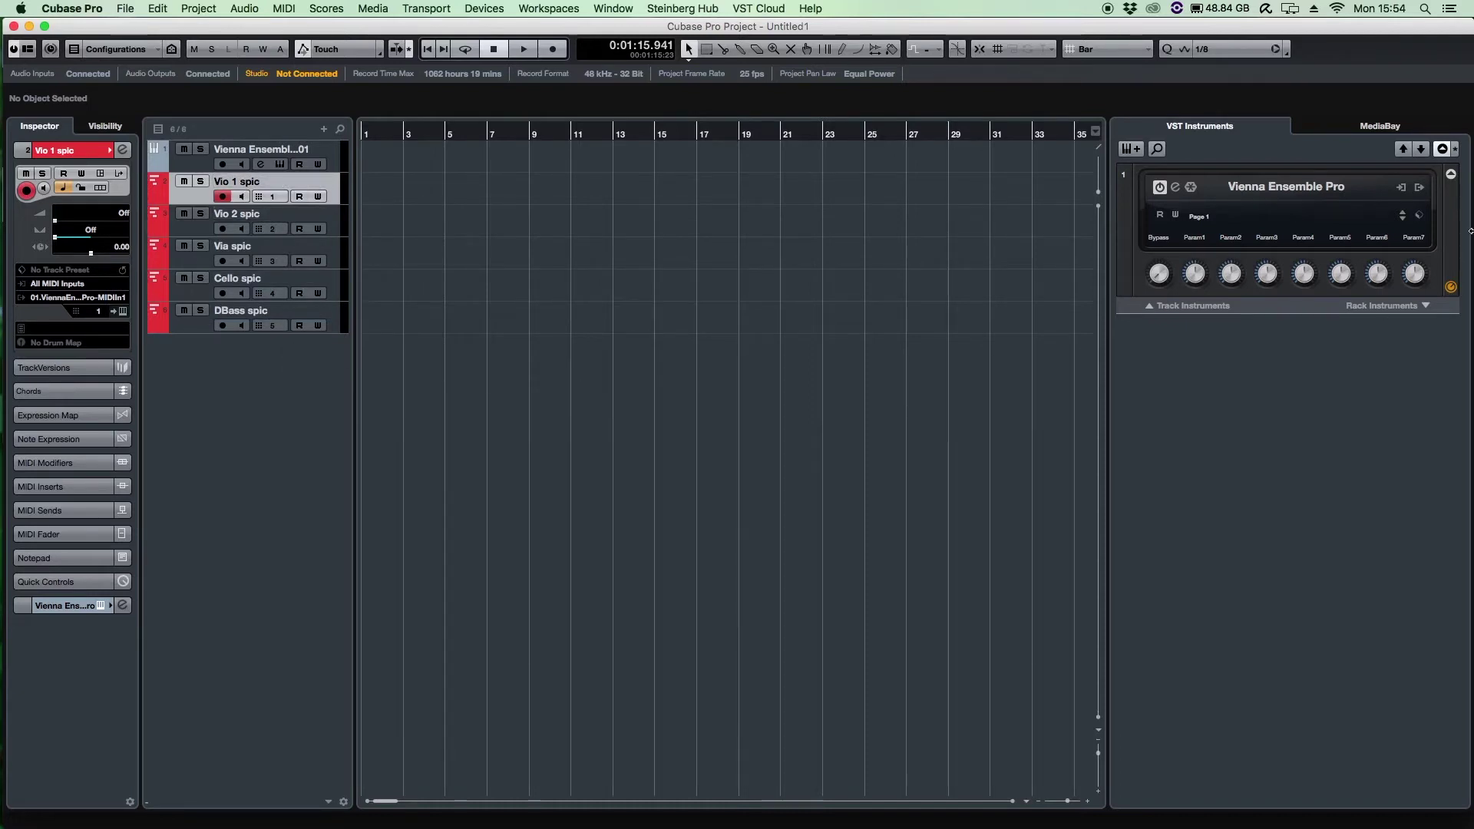
# - Activate all outputs of the Vienna Ensemble Pro instrument and show its output channels in the track list
pyautogui.click(1419, 189)
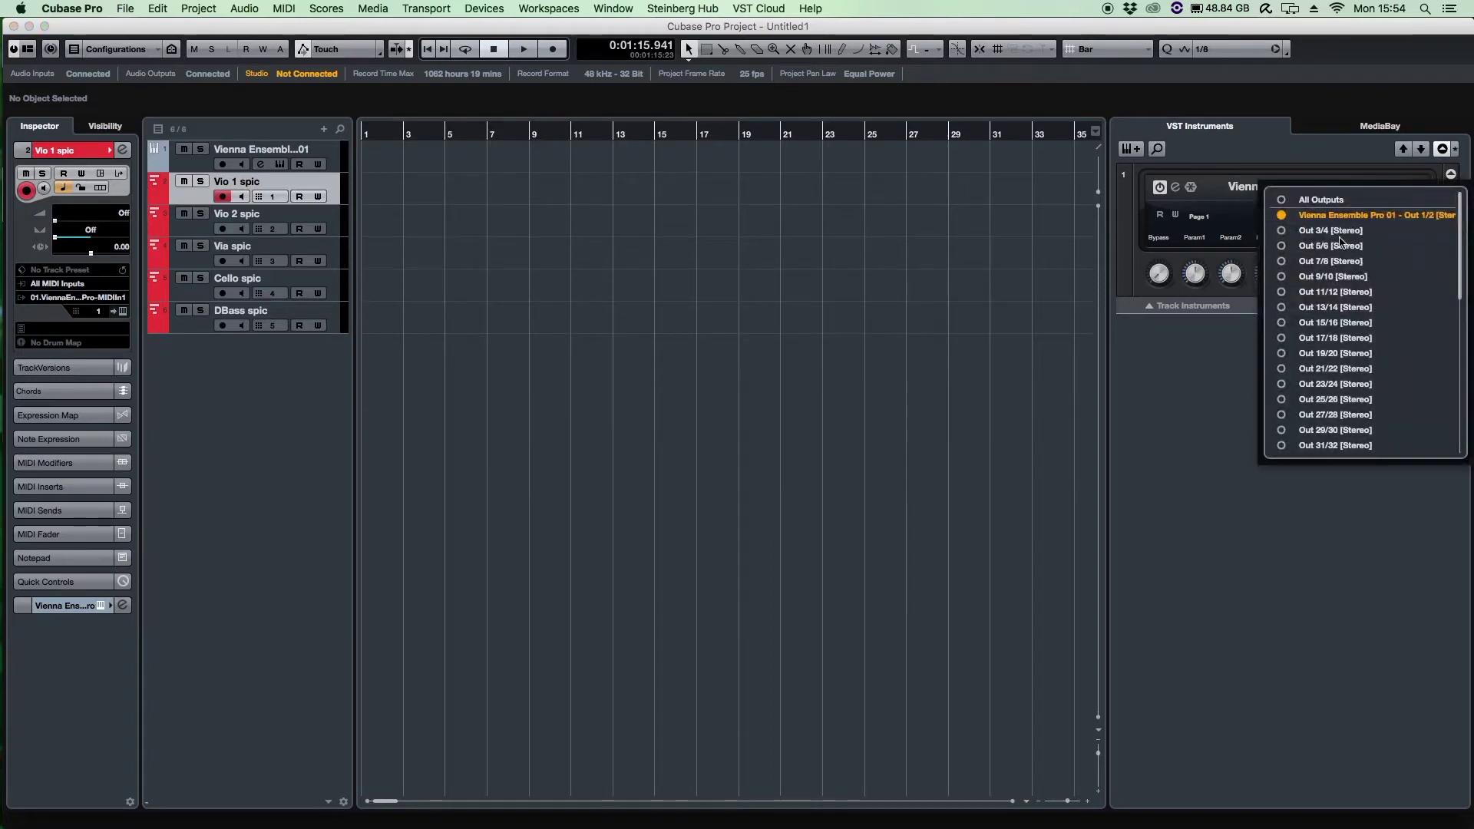
pyautogui.click(1282, 204)
pyautogui.click(1020, 420)
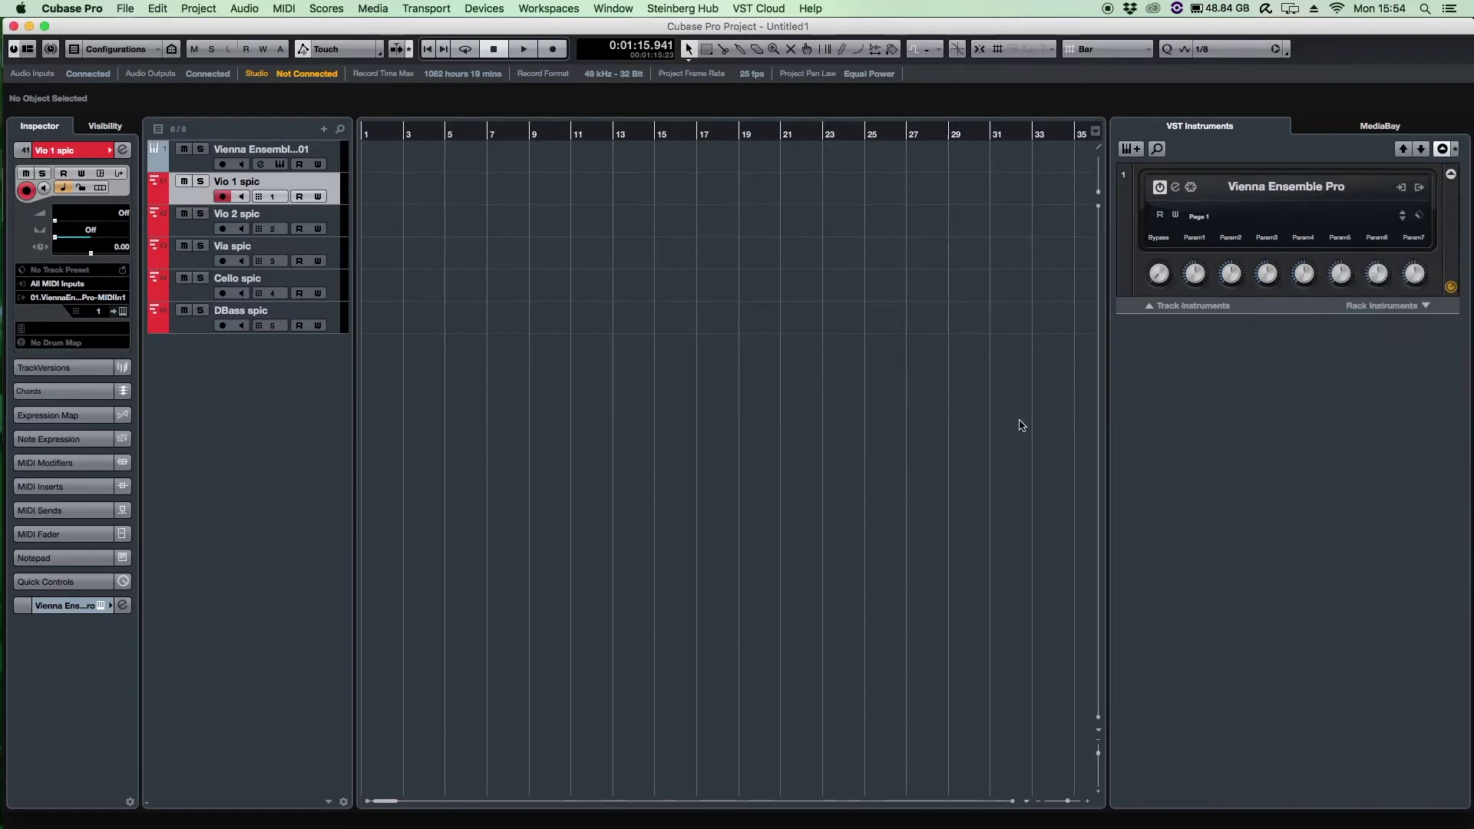
pyautogui.click(250, 396)
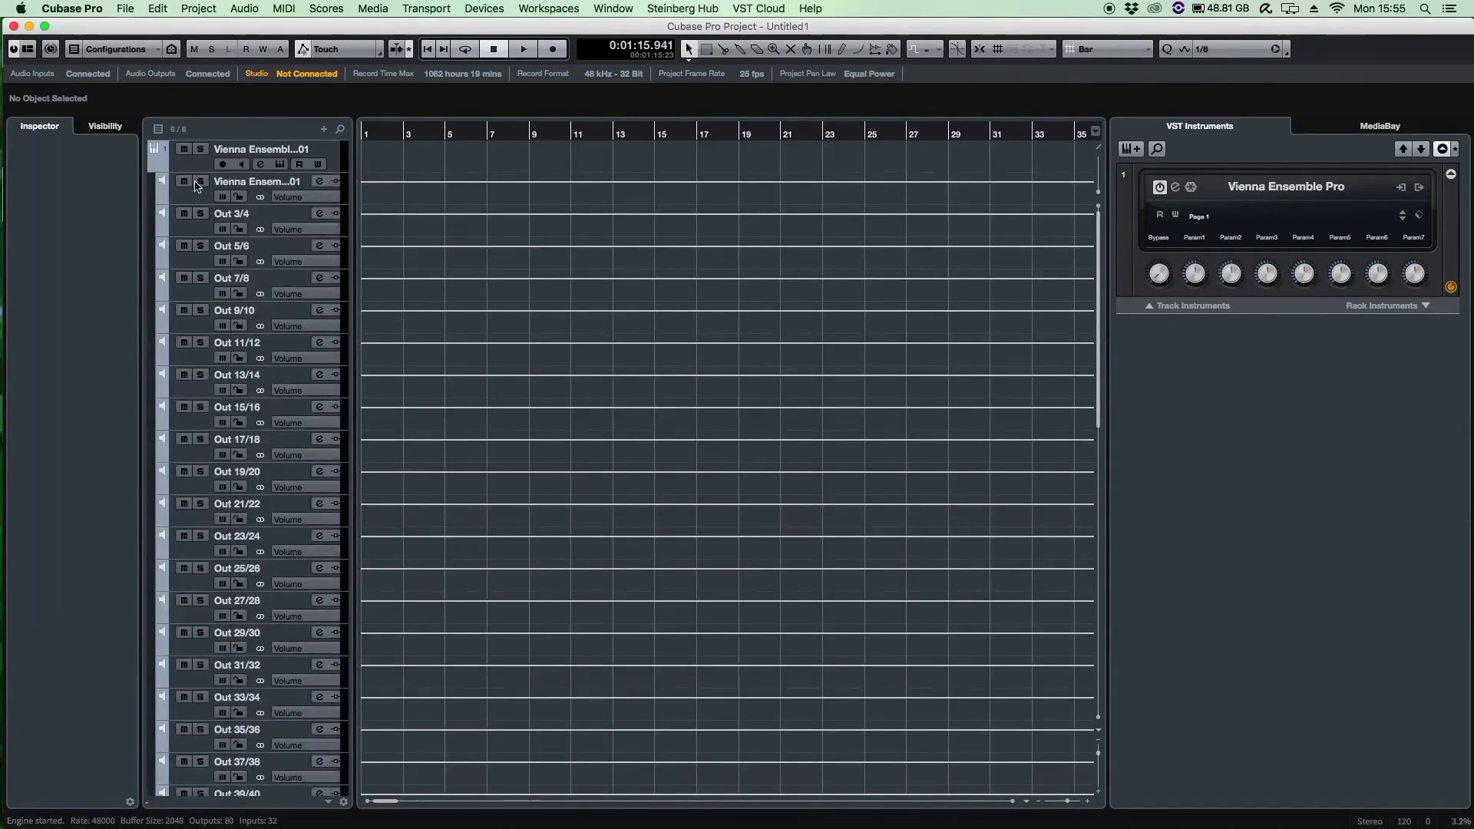
# - Rename the output channels Out 3/4, Out 5/6 and Out 7/8 as Vio 1, Vio 3 and Via
pyautogui.doubleClick(232, 213)
pyautogui.write('Vio 1')
pyautogui.press('Tab')
pyautogui.write('Vio 3')
pyautogui.press('Tab')
pyautogui.write('Via')
# - Correct the second violin output's name to Vio 2, name Out 9/10 Cello and Out 11/12 DBass, and collapse the output channels
pyautogui.doubleClick(243, 245)
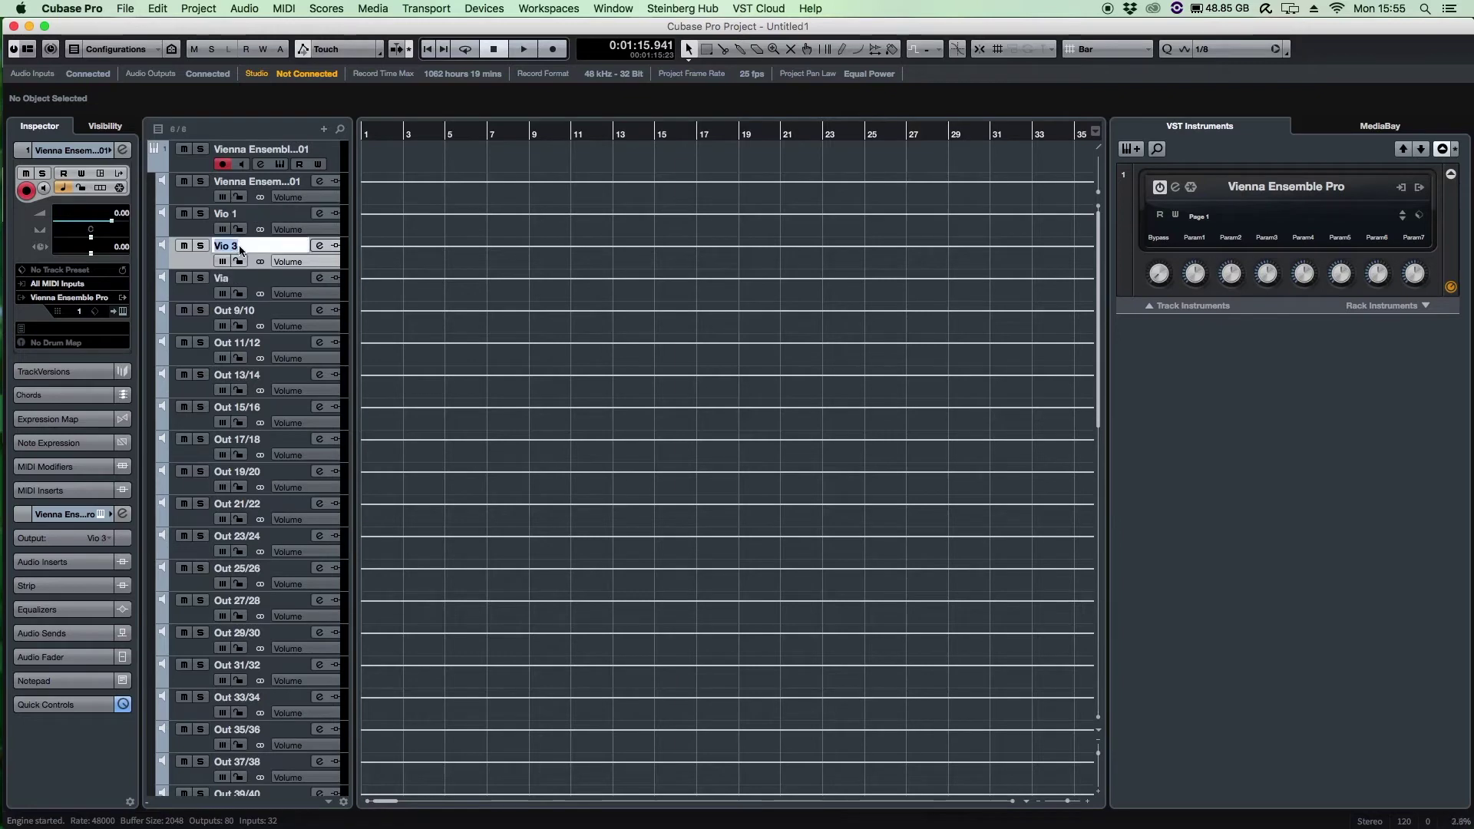
pyautogui.write('2')
pyautogui.press('Tab')
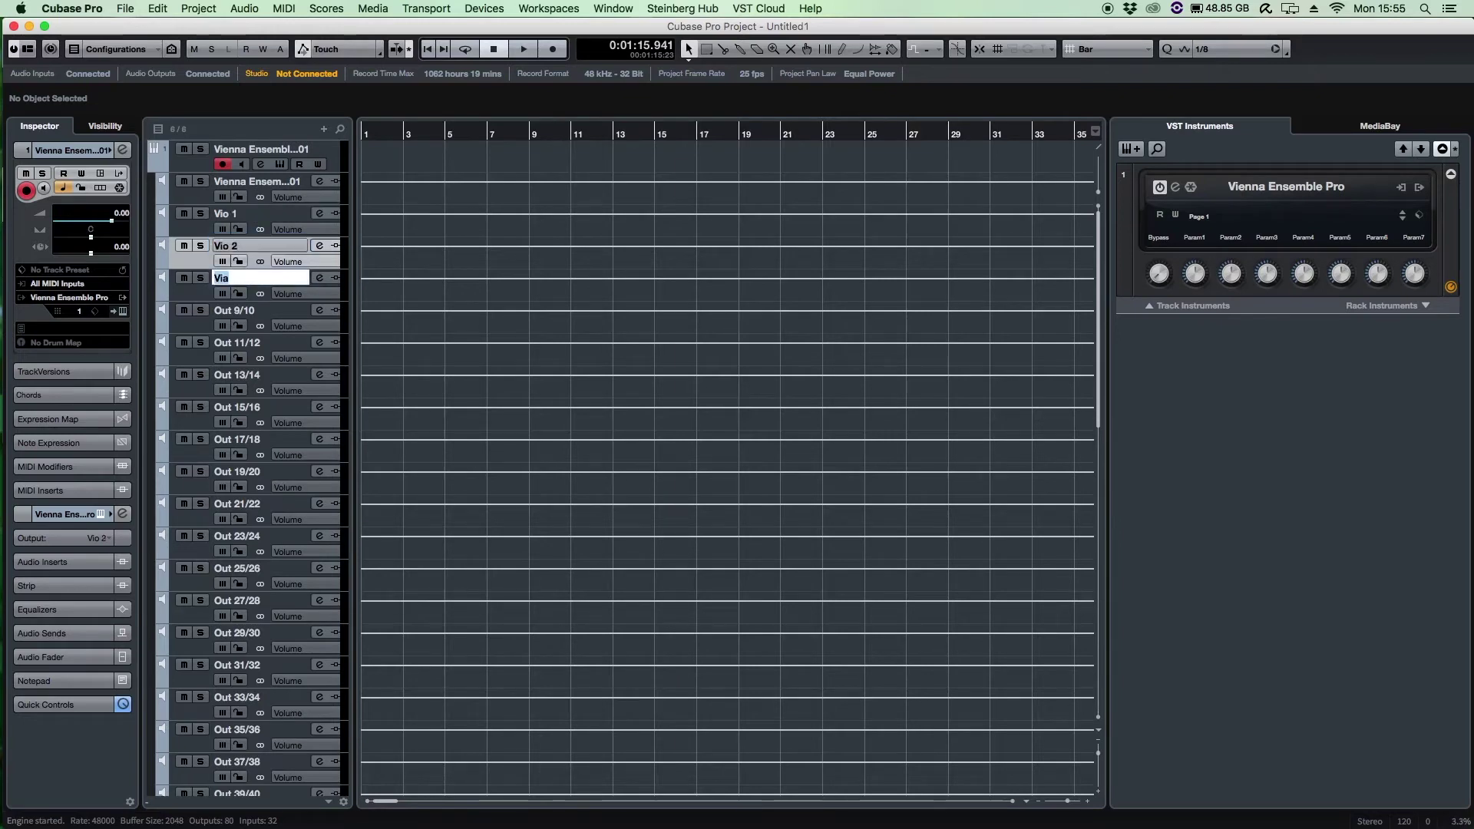
pyautogui.press('Tab')
pyautogui.write('Cello')
pyautogui.press('Tab')
pyautogui.write('DBass')
pyautogui.press('Return')
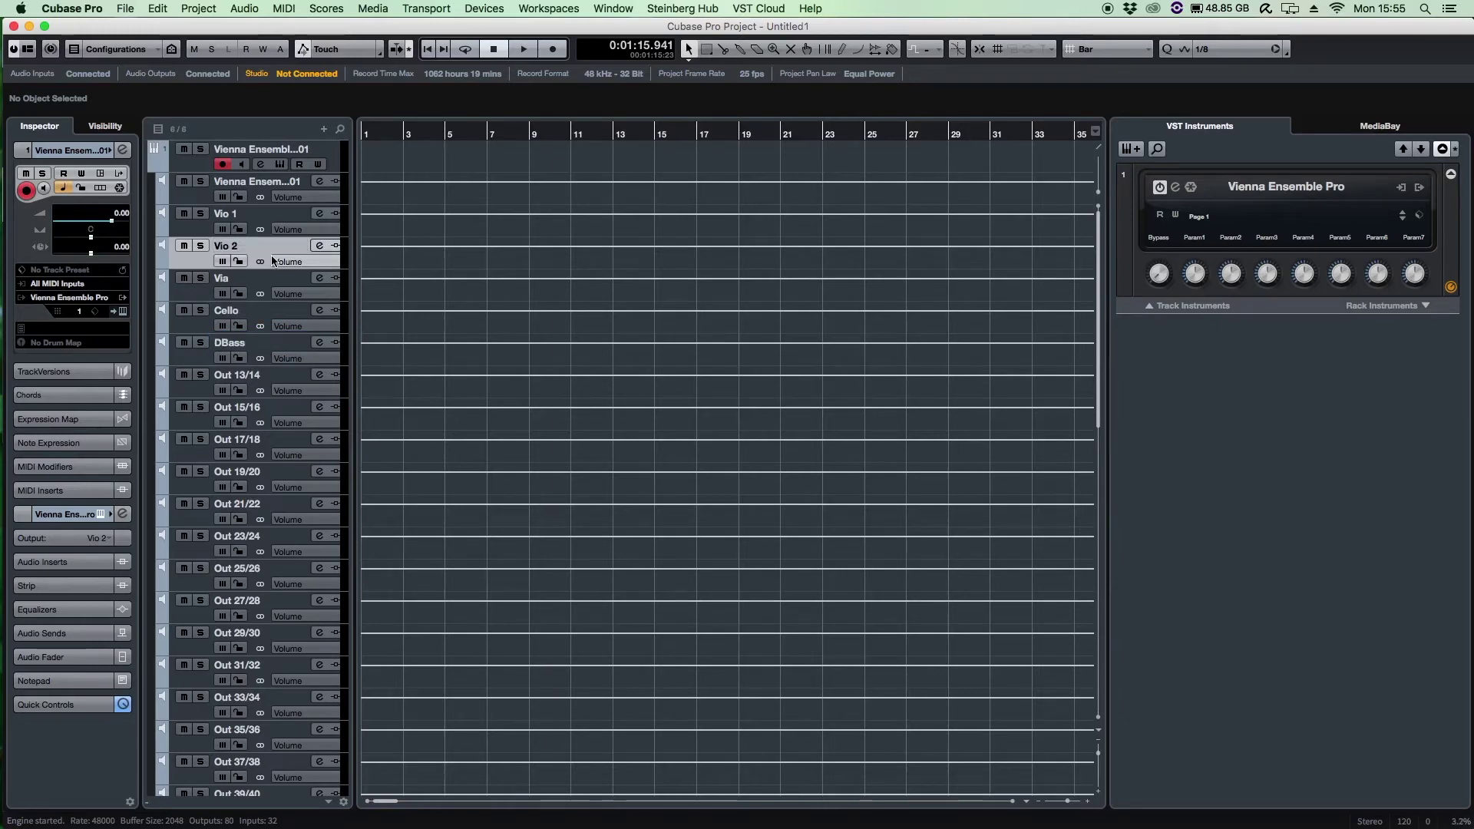
pyautogui.click(154, 165)
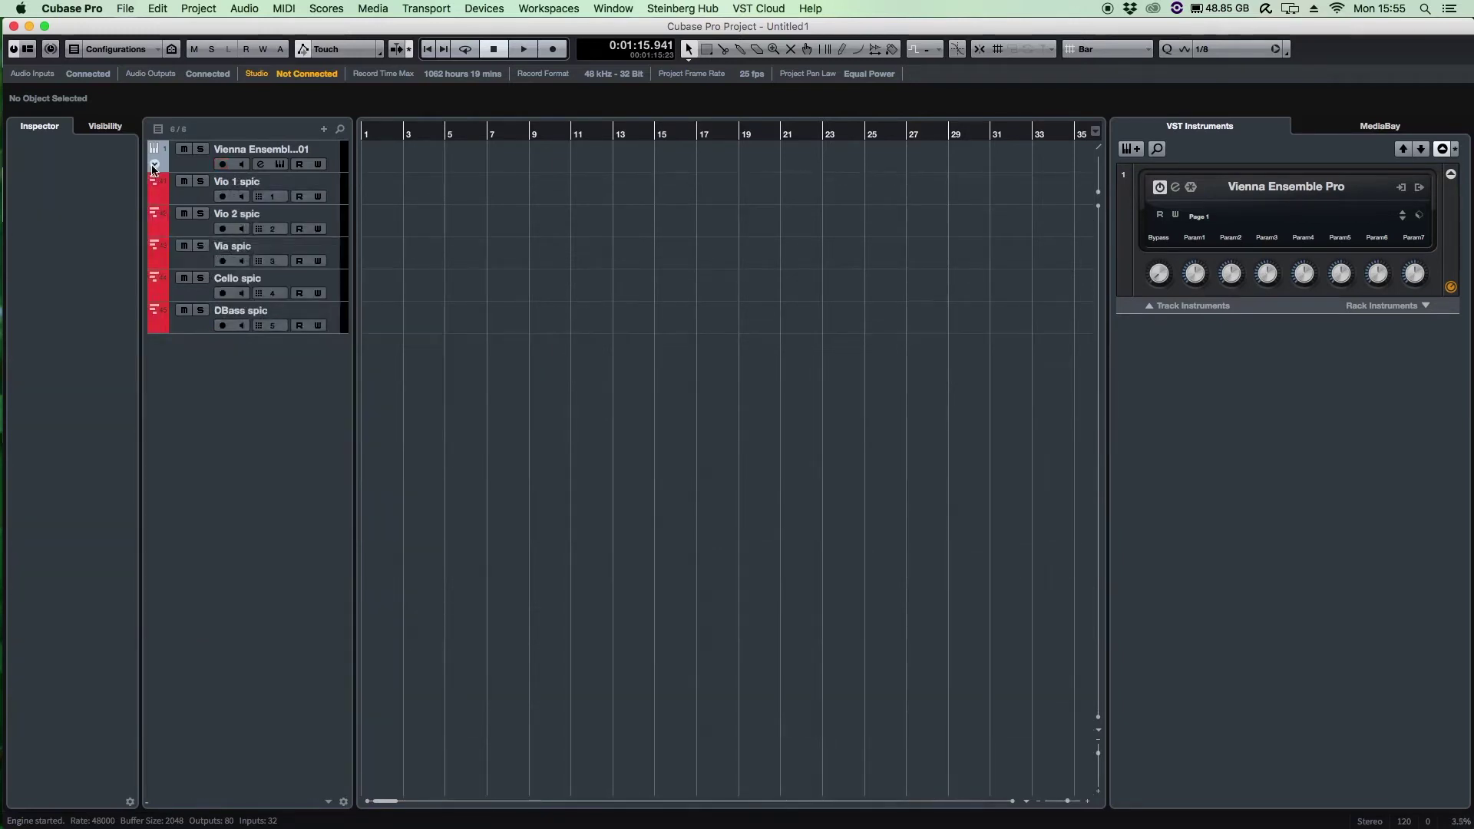
# - Hide the unused channels Out 13/14 to Out 79/80 and the five spic MIDI channels in the MixConsole, and close it
pyautogui.press('F3')
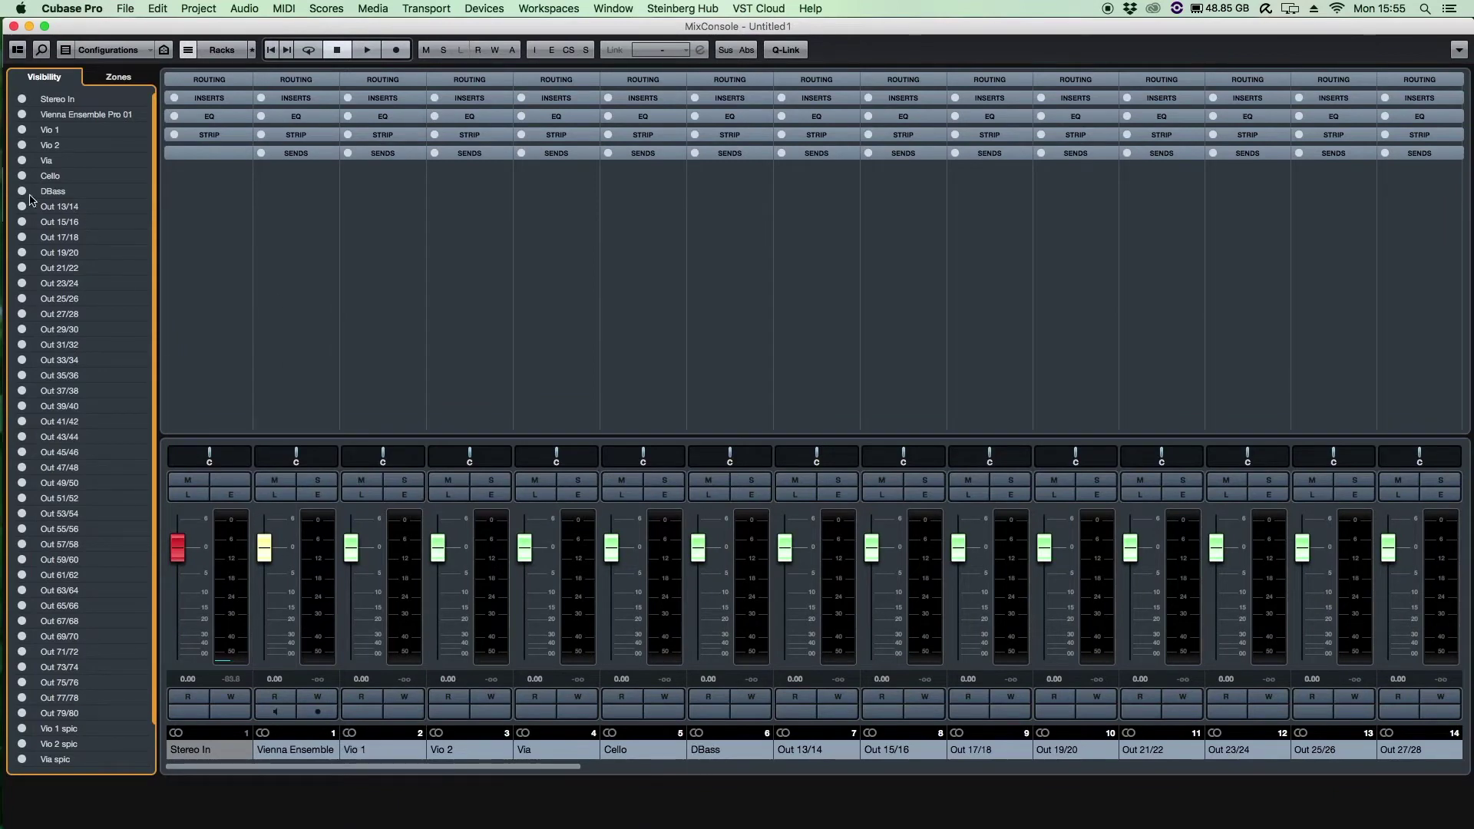
pyautogui.moveTo(21, 209); pyautogui.dragTo(33, 658)
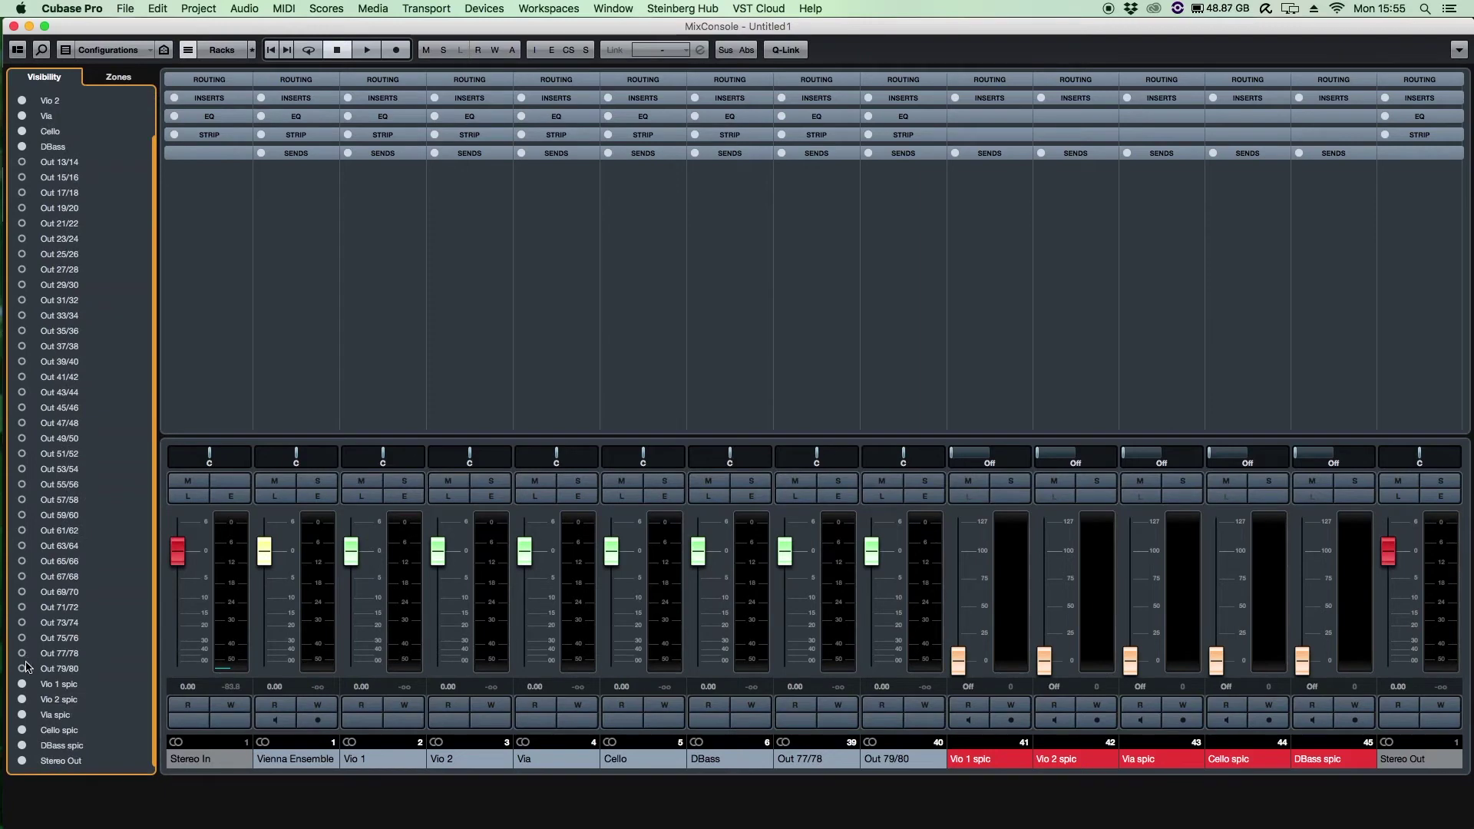
pyautogui.moveTo(22, 683); pyautogui.dragTo(29, 743)
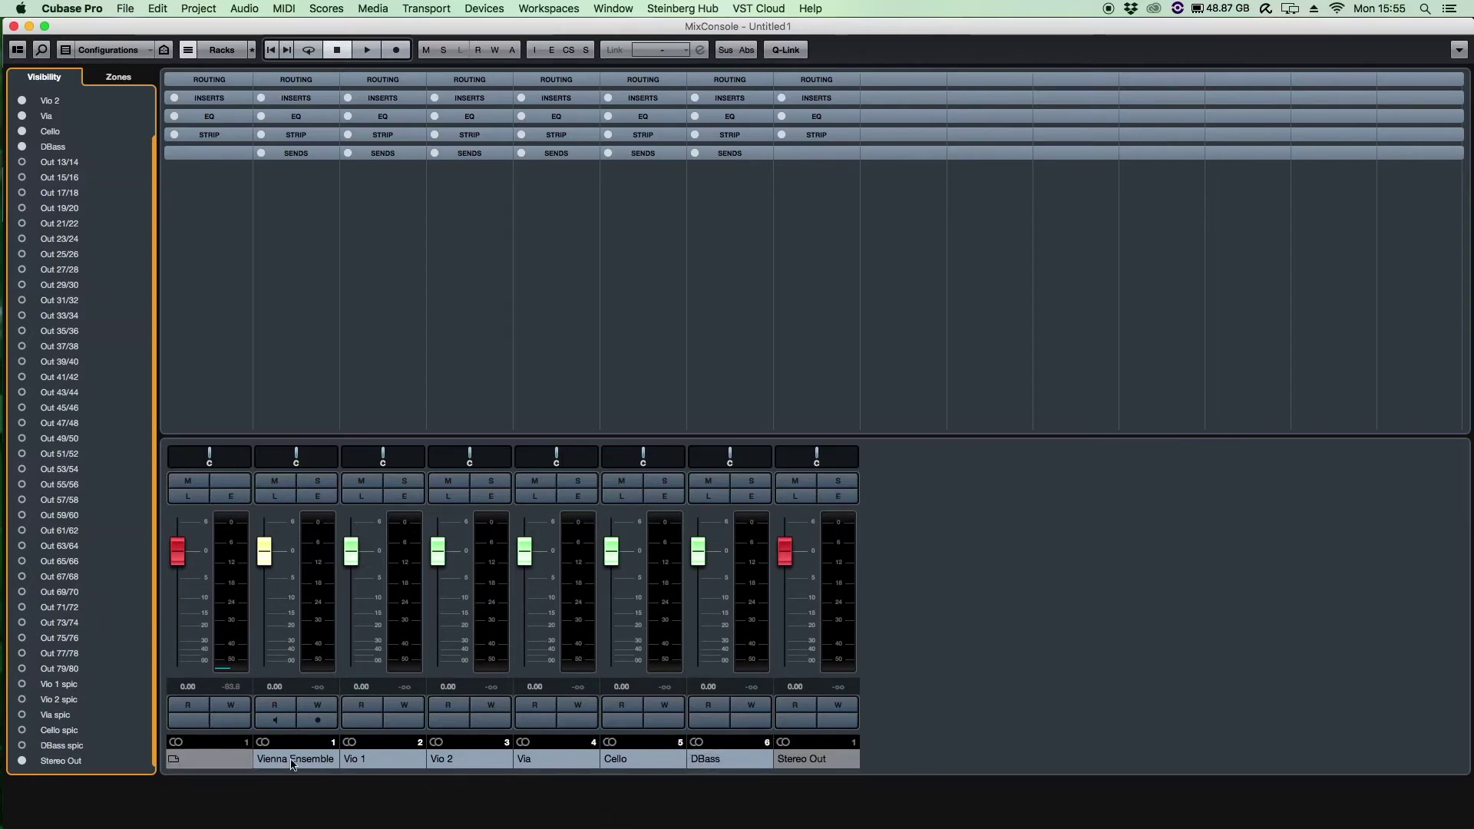
pyautogui.click(31, 27)
# - Add eight stereo group channel tracks to the project
pyautogui.rightClick(249, 394)
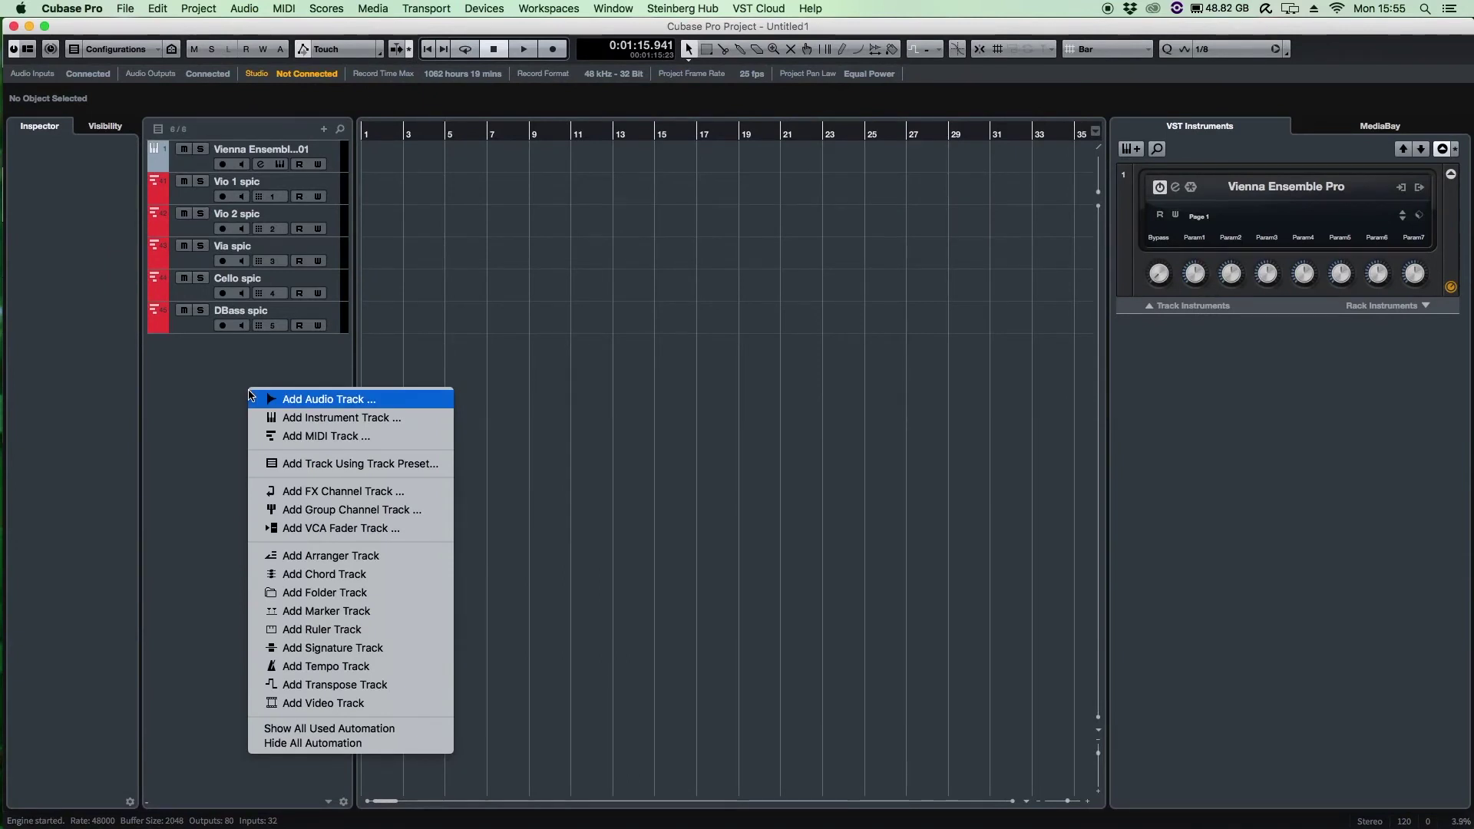
pyautogui.click(407, 511)
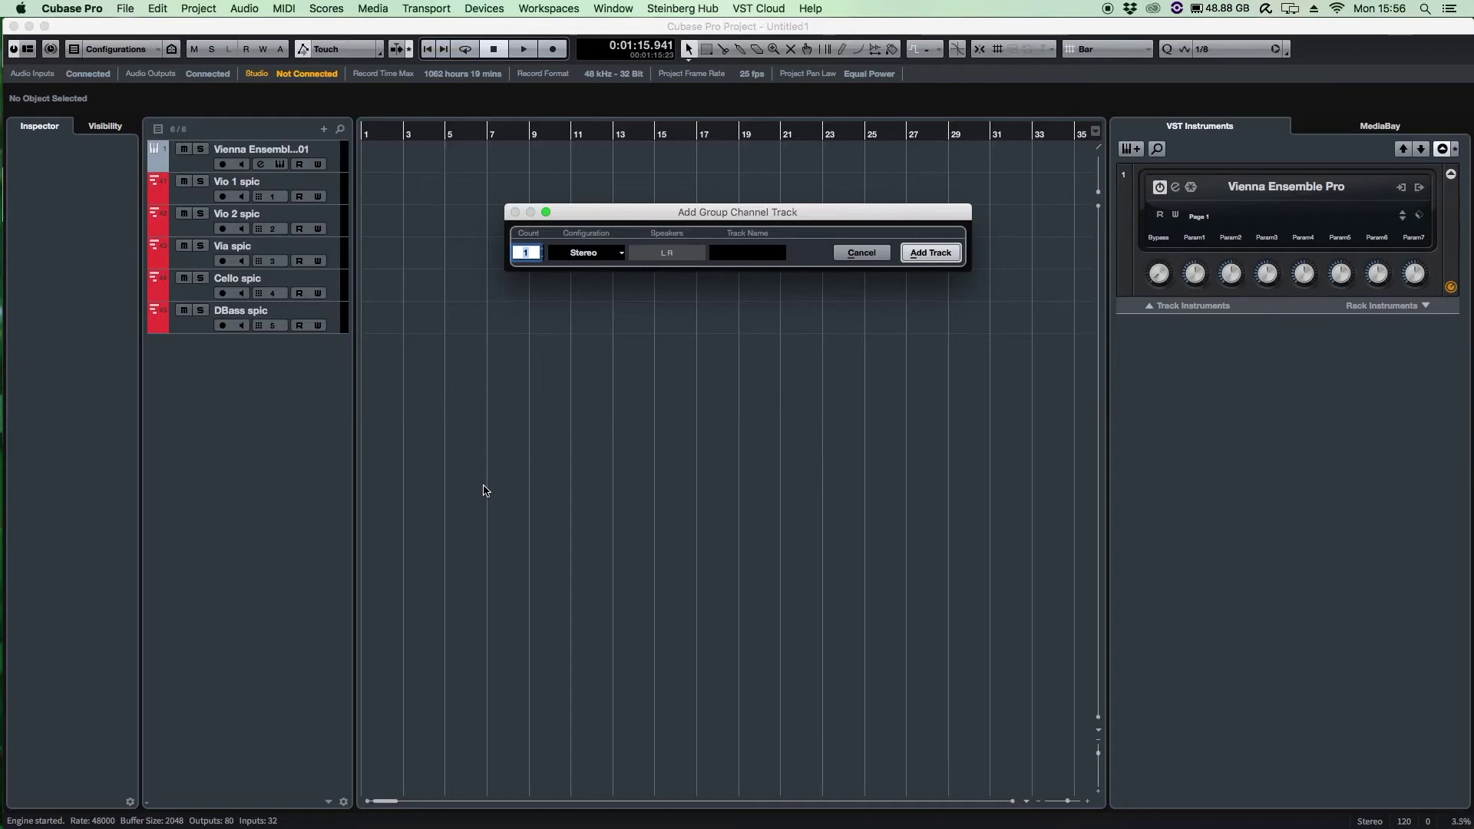
pyautogui.click(920, 263)
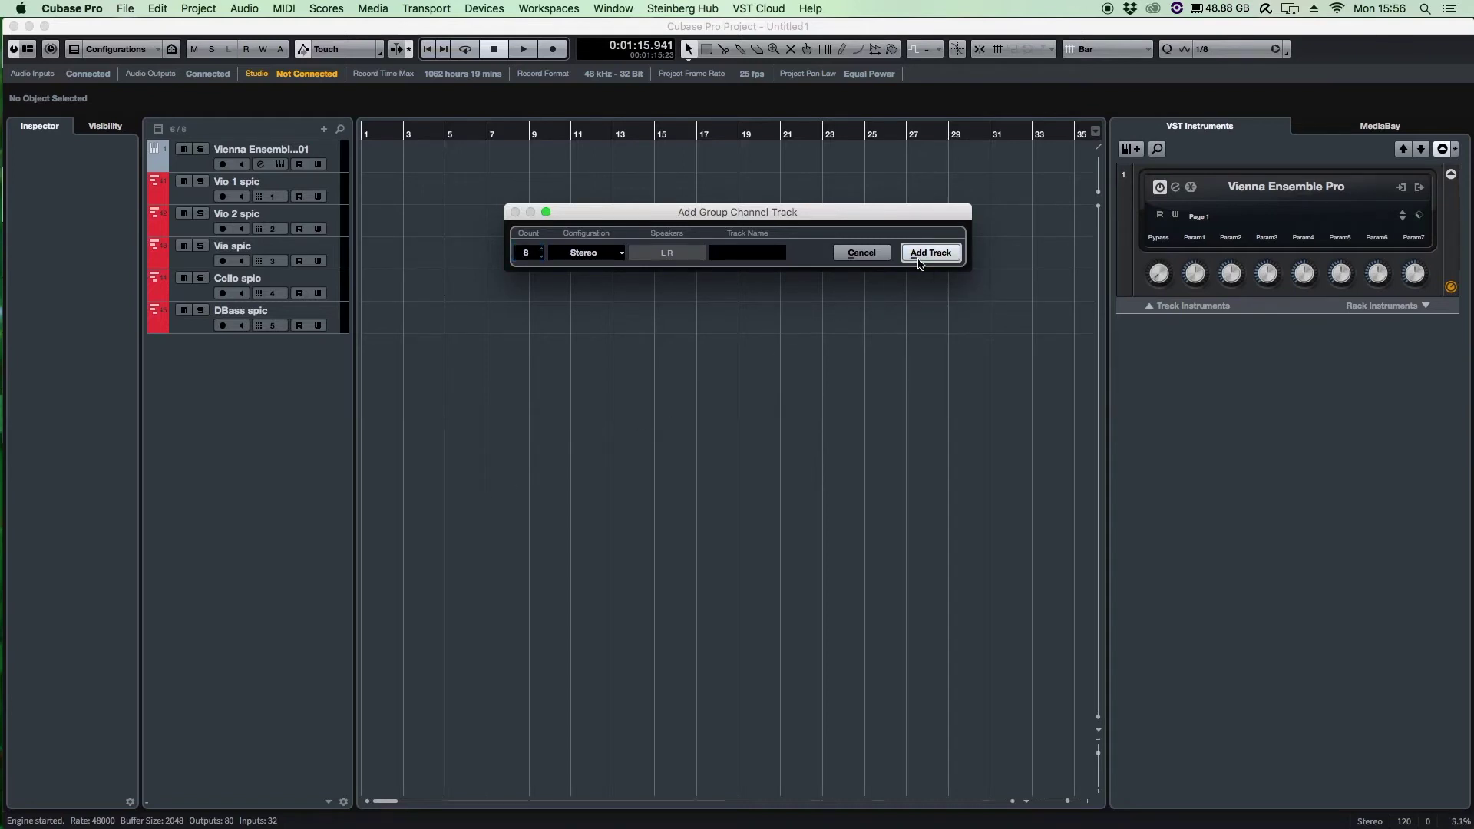
pyautogui.click(919, 256)
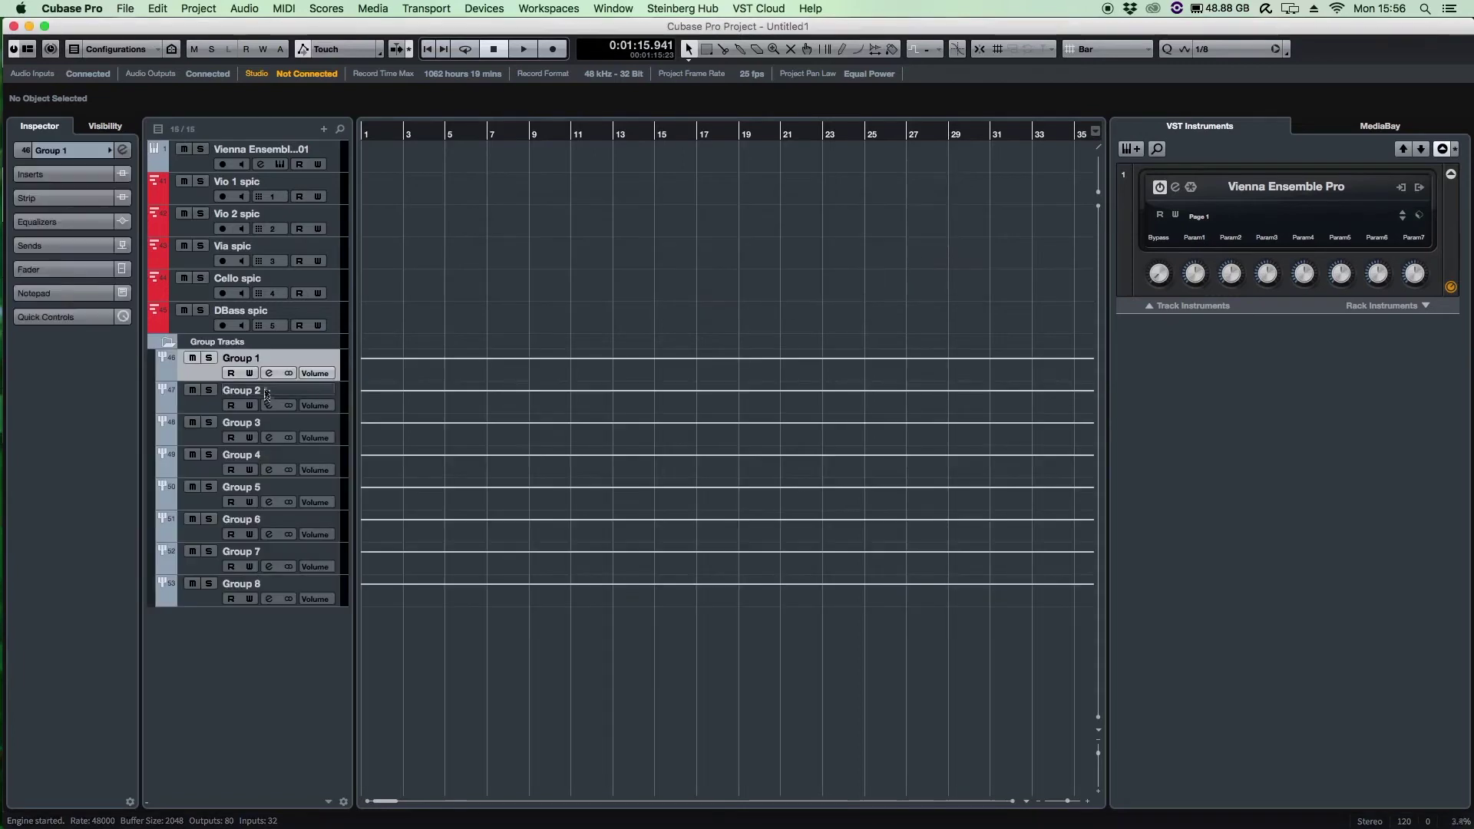
# - Rename the first three group tracks as Violin 1, Violin 2 and Via
pyautogui.doubleClick(251, 359)
pyautogui.write('Violin 1')
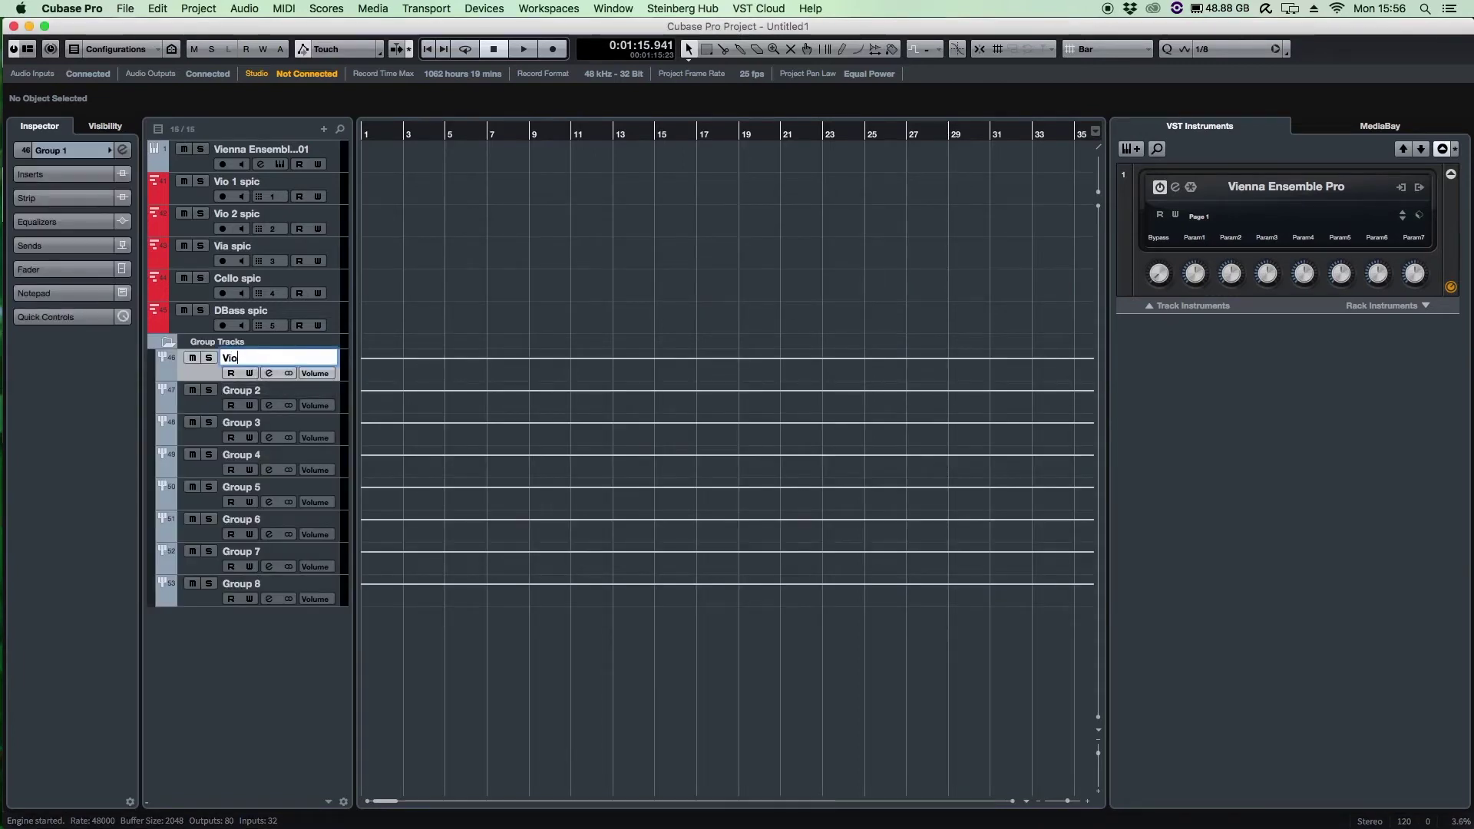
pyautogui.press('Tab')
pyautogui.write('Violin')
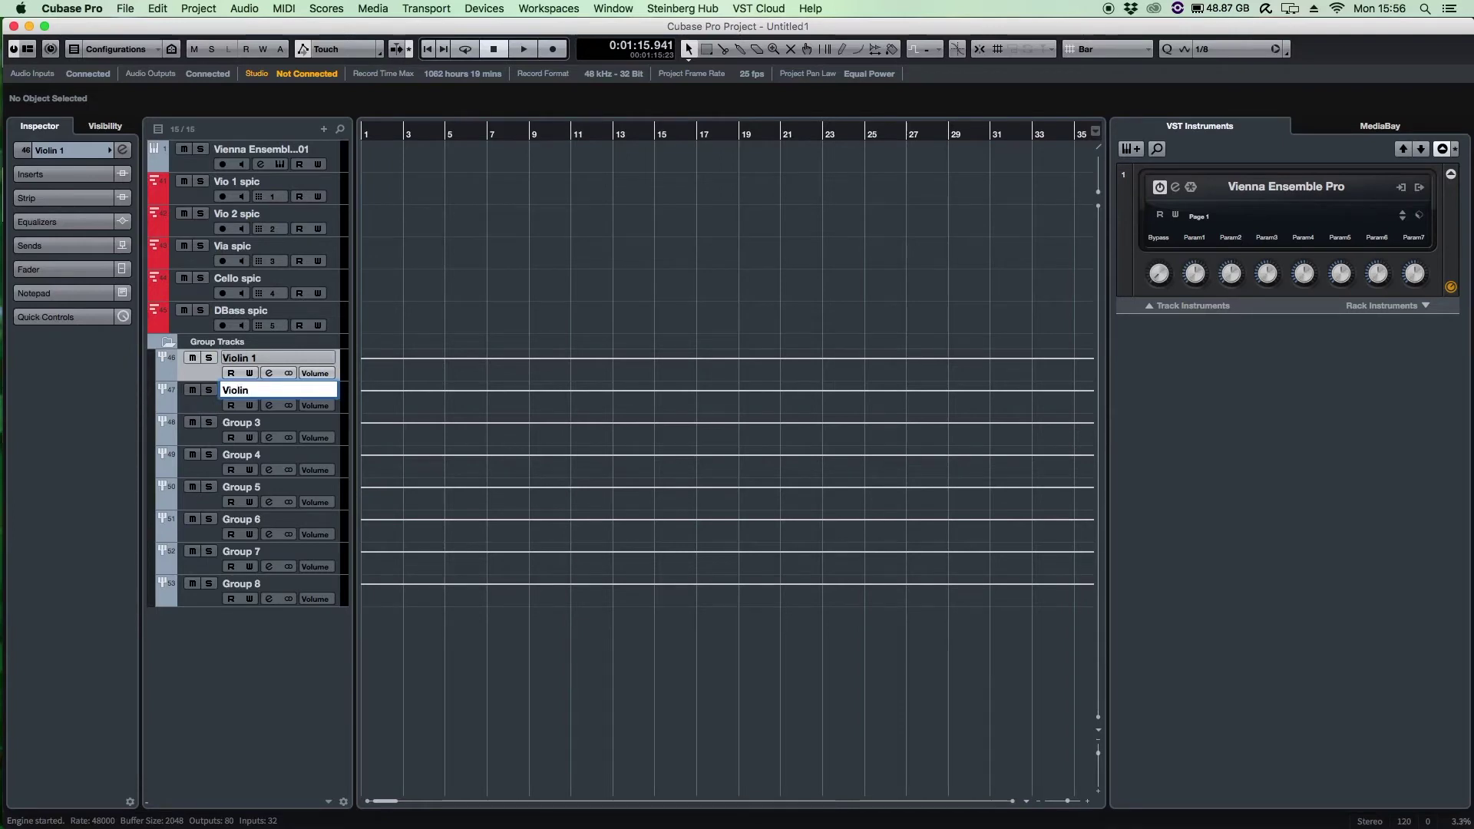
pyautogui.write(' 2')
pyautogui.press('Tab')
pyautogui.write('DBa')
pyautogui.press('BackSpace')
pyautogui.press('BackSpace')
pyautogui.press('BackSpace')
pyautogui.write('Via')
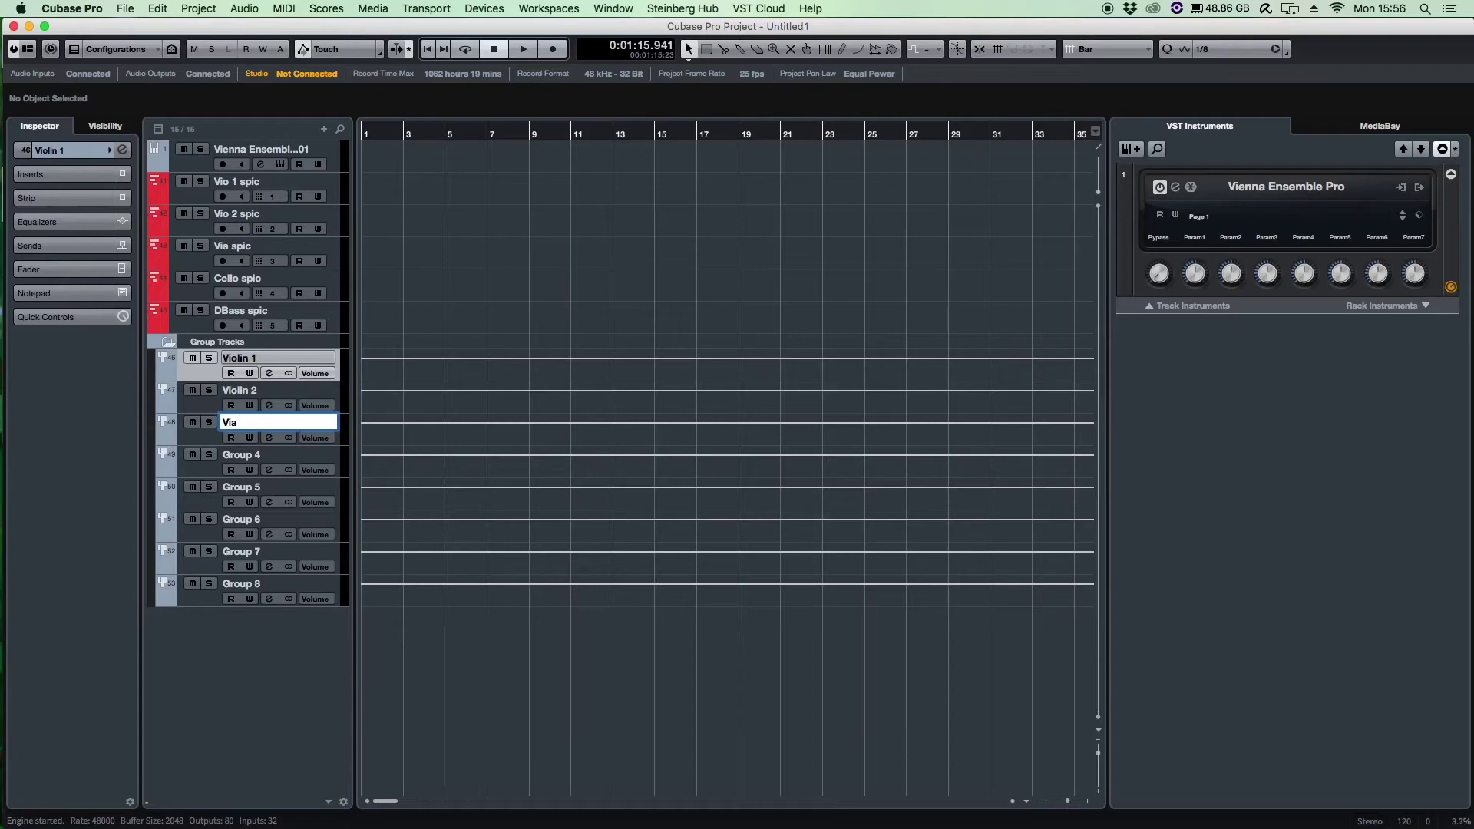
# - Rename the fourth group track as Cello and the fifth as DBass
pyautogui.press('Tab')
pyautogui.write('D')
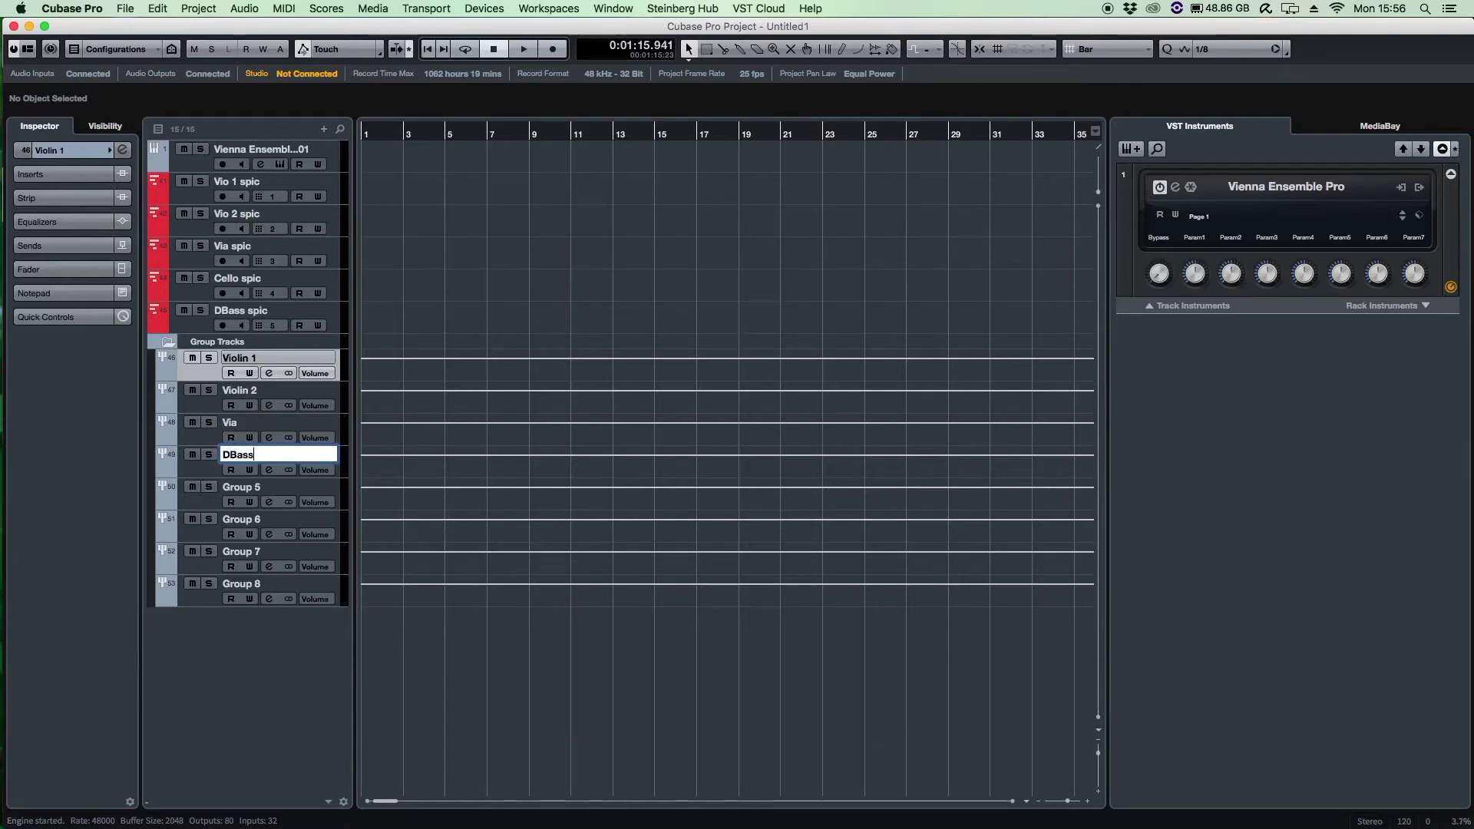
pyautogui.press('BackSpace')
pyautogui.press('BackSpace')
pyautogui.press('BackSpace')
pyautogui.write('ello')
pyautogui.press('Tab')
pyautogui.write('DBass')
pyautogui.press('Tab')
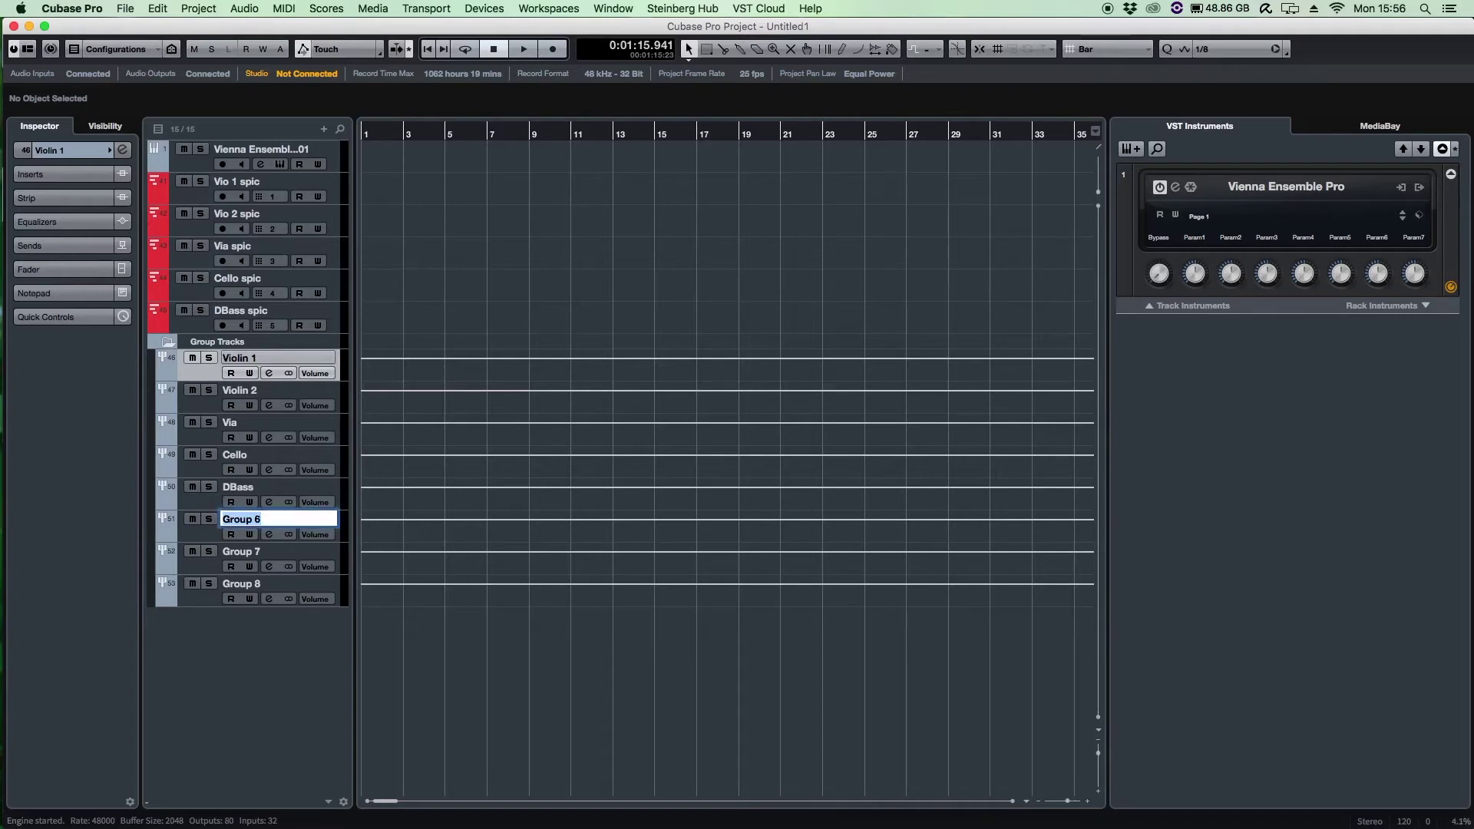
# - Rename the last three group tracks as STEM STRINGS, MIX and MASTER
pyautogui.write('STEM STRINGS')
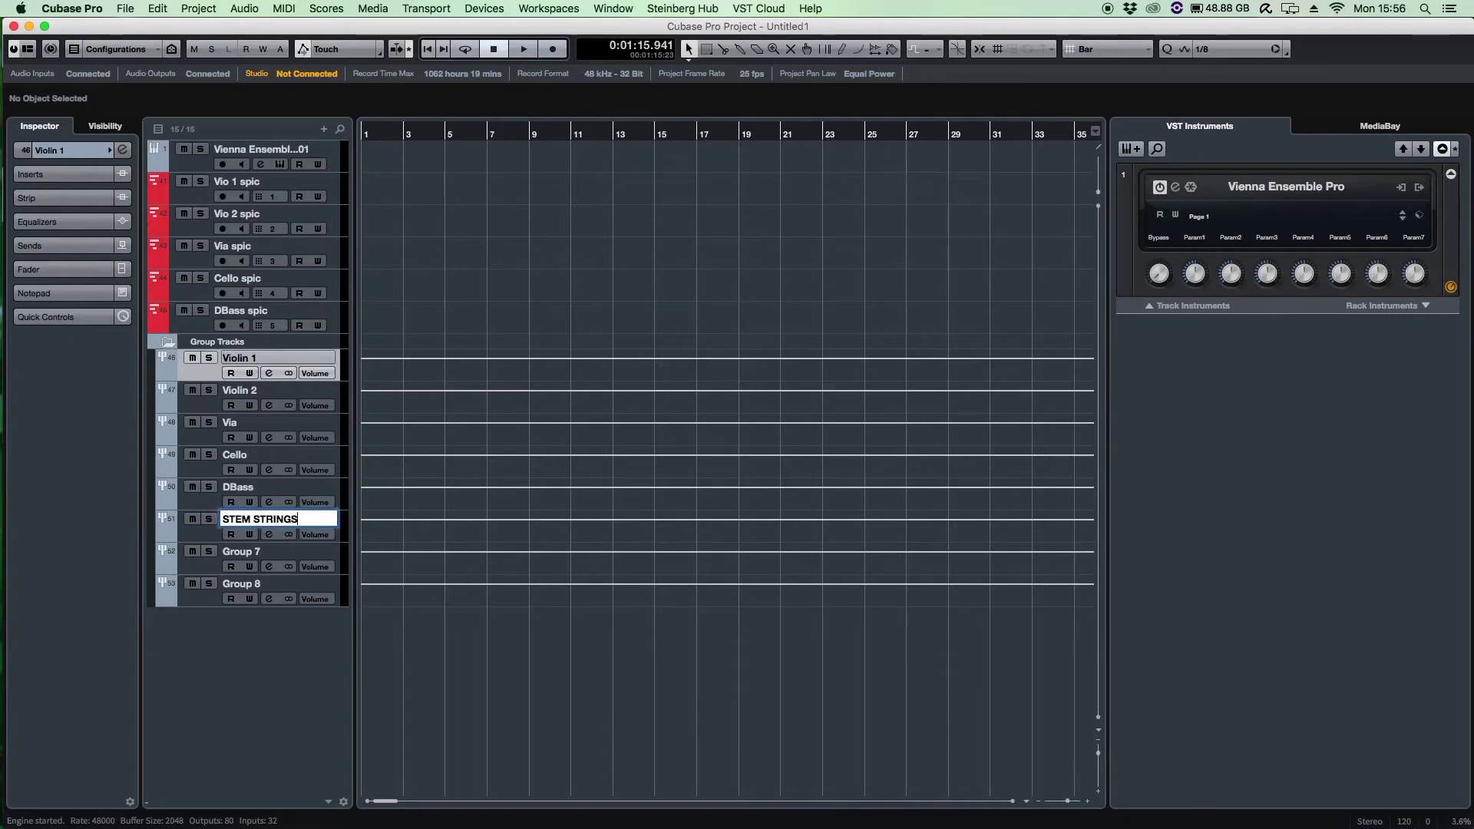
pyautogui.press('Tab')
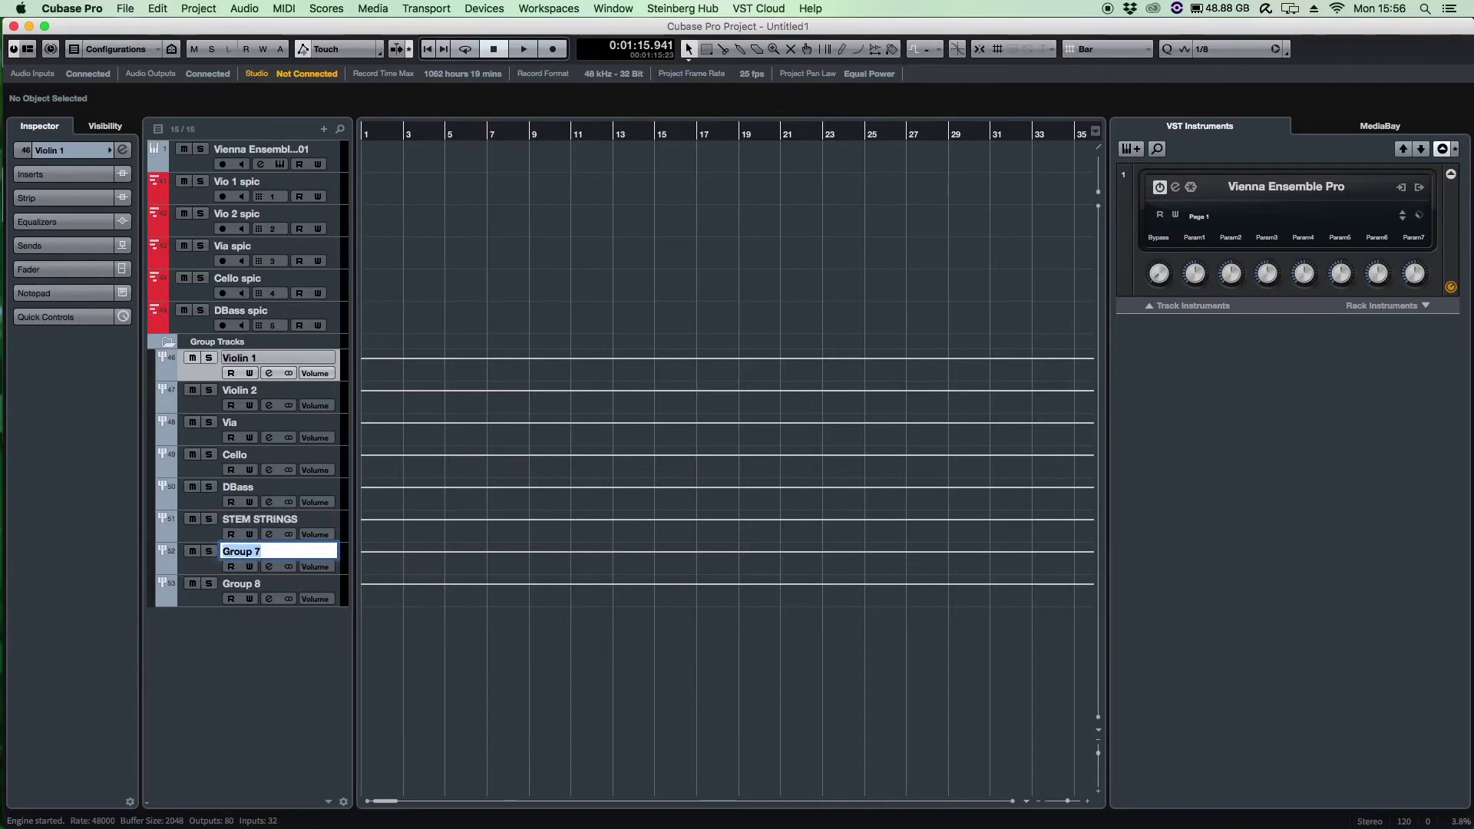
pyautogui.write('MIX')
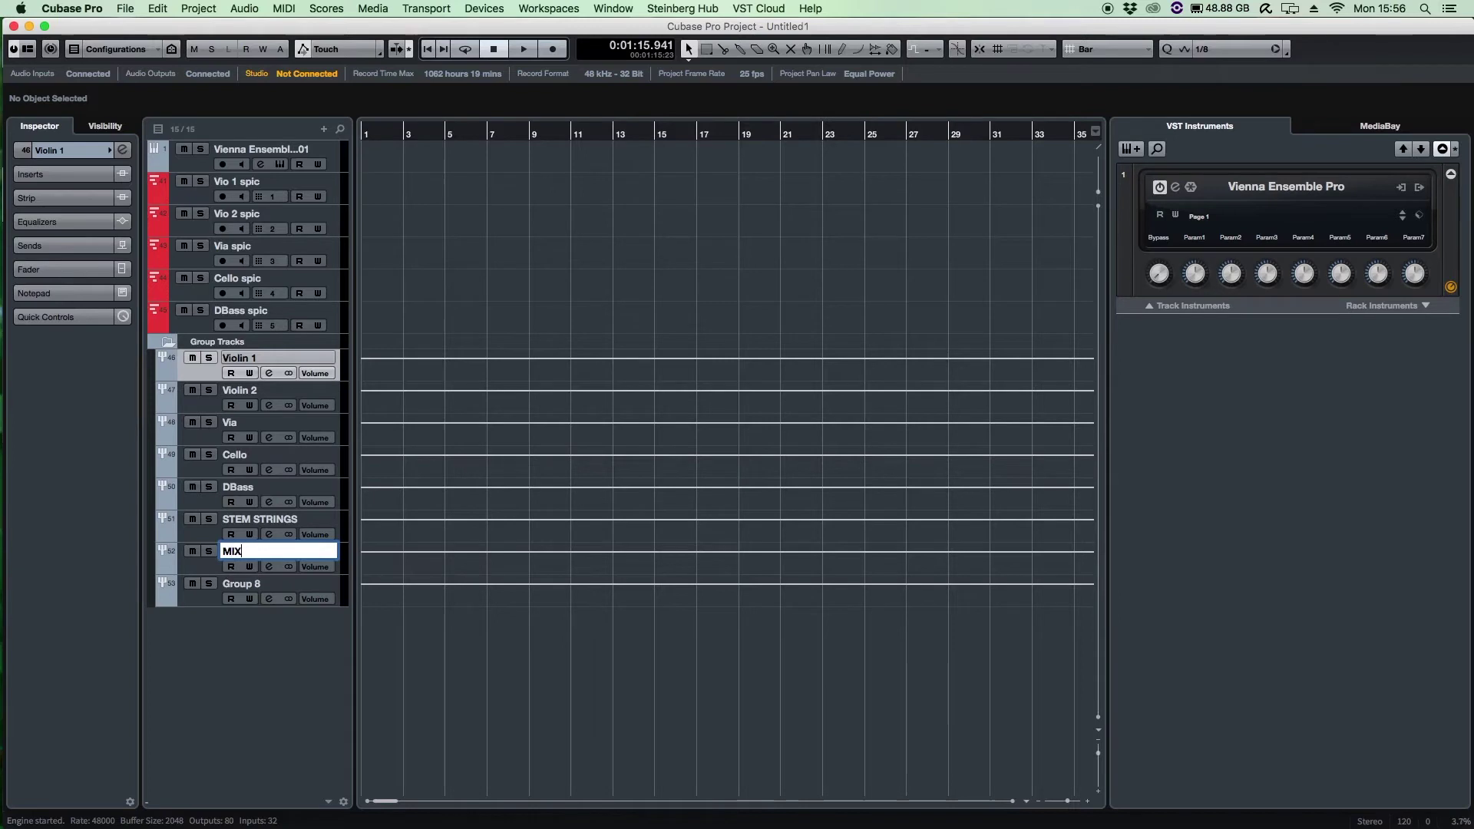
pyautogui.press('Tab')
pyautogui.write('MASTER')
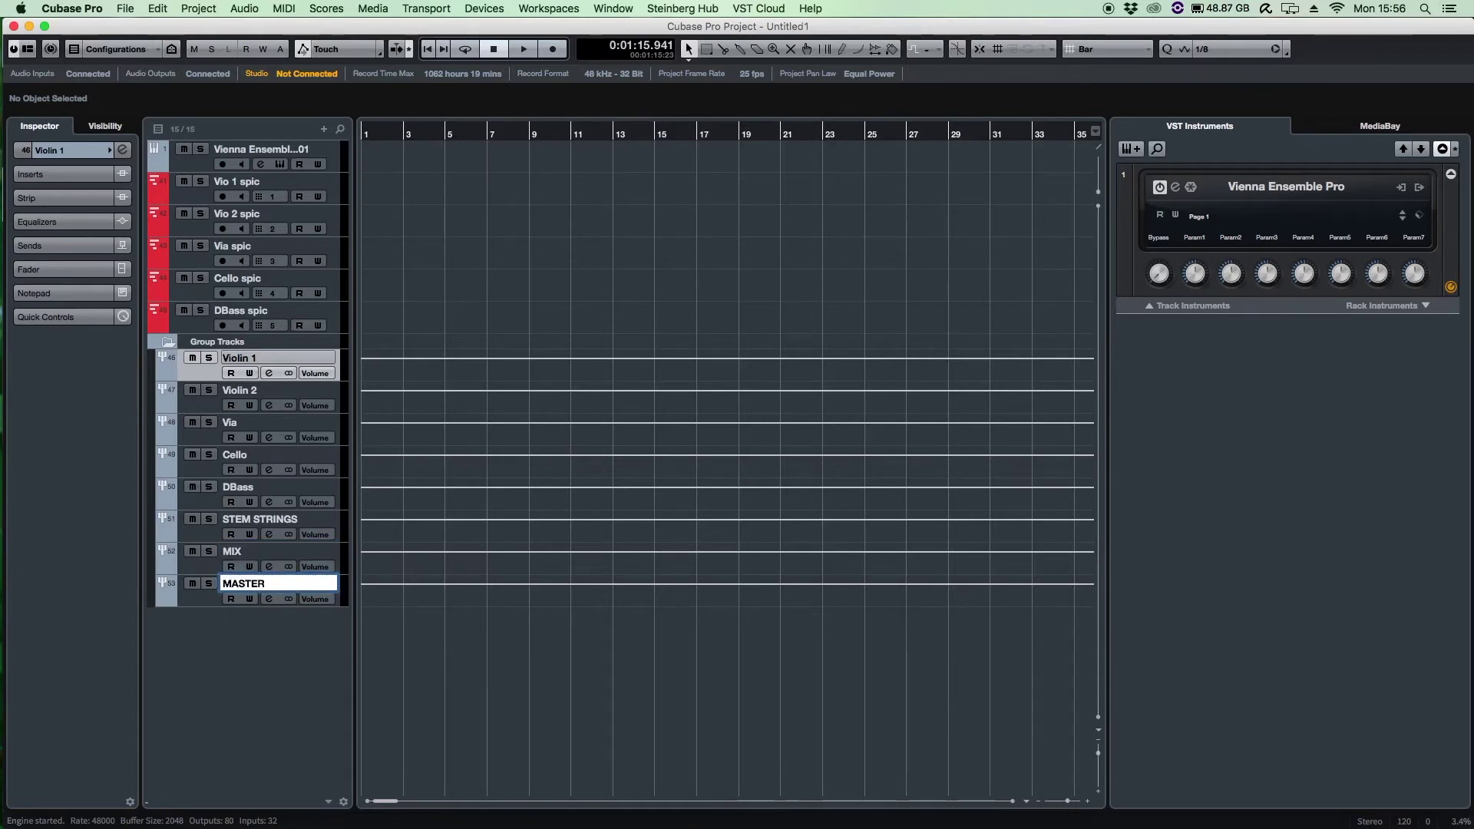
pyautogui.press('Return')
# - Add five more stereo group channel tracks with the track name PC
pyautogui.rightClick(230, 656)
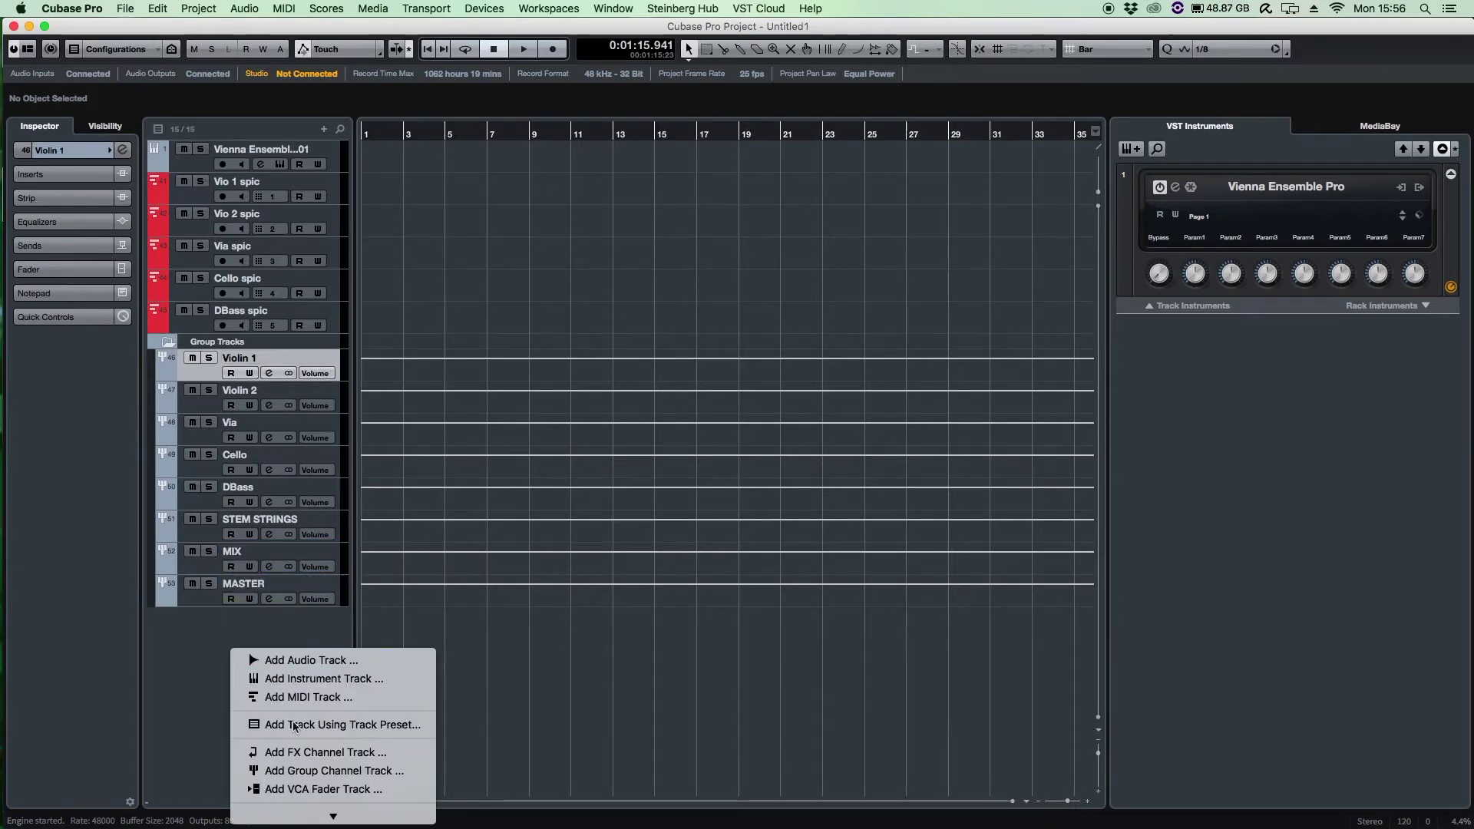
pyautogui.click(335, 771)
pyautogui.write('5')
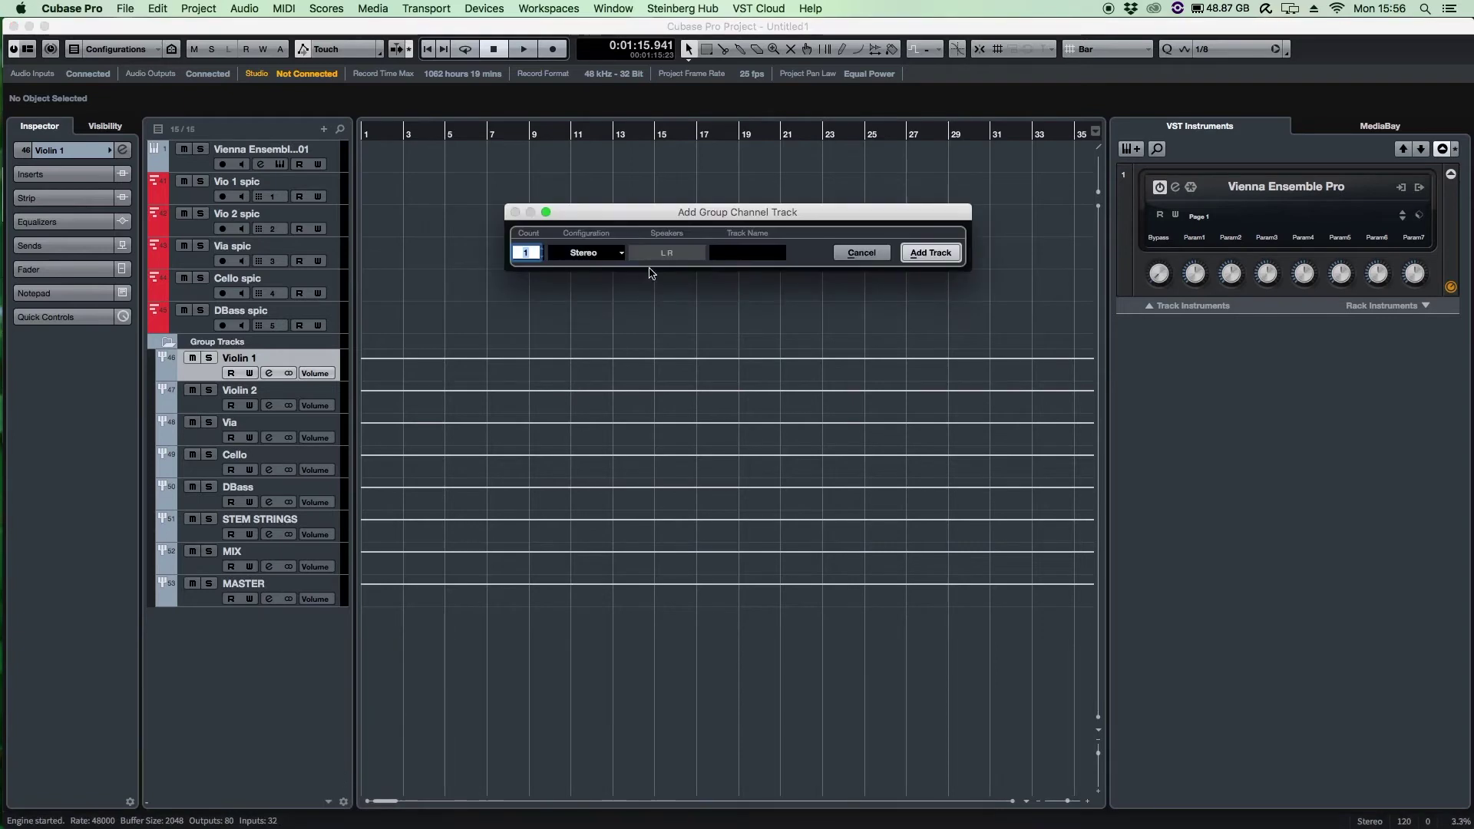
pyautogui.click(762, 259)
pyautogui.write('PC')
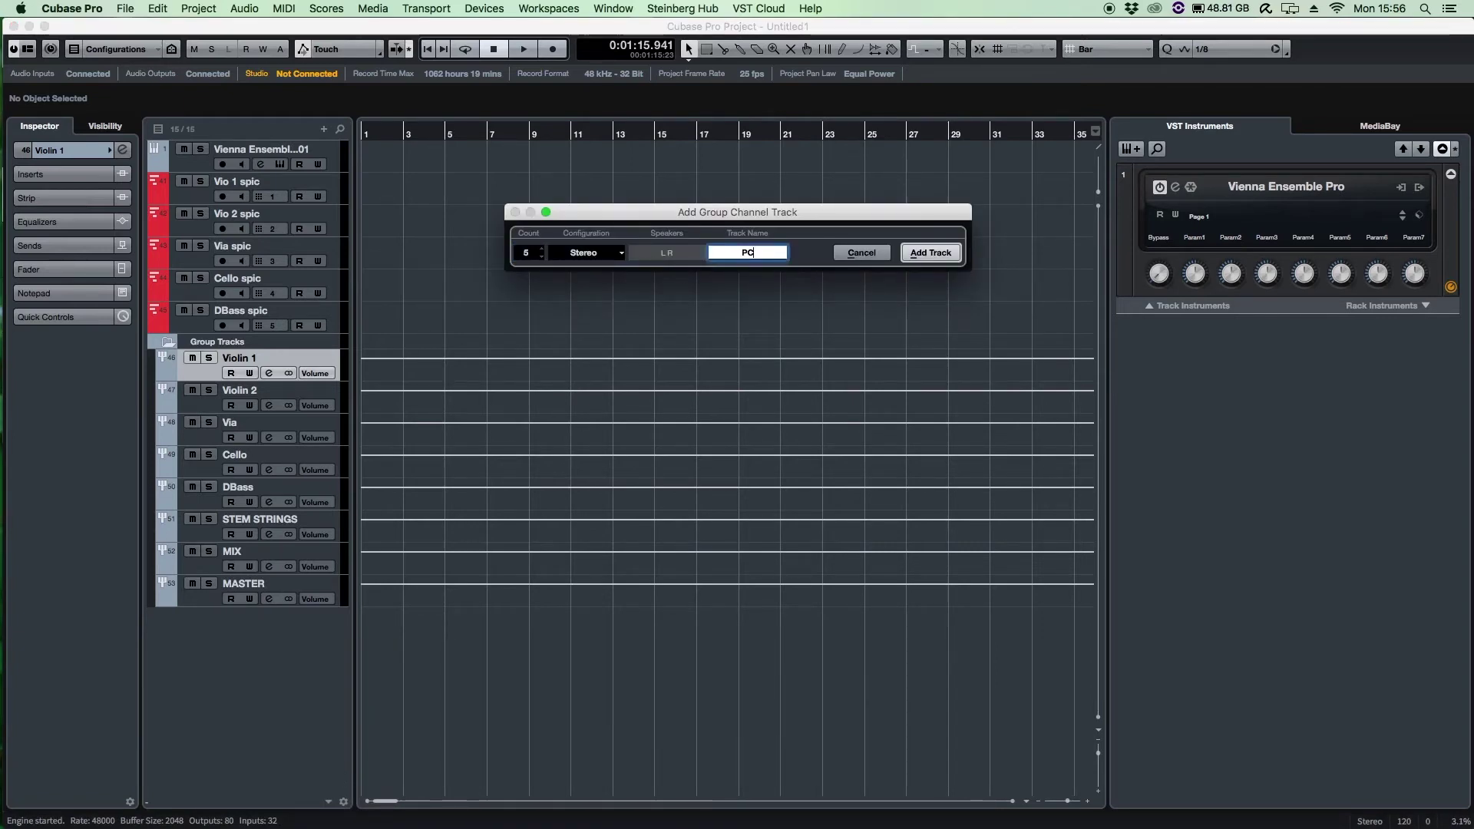
pyautogui.press('Return')
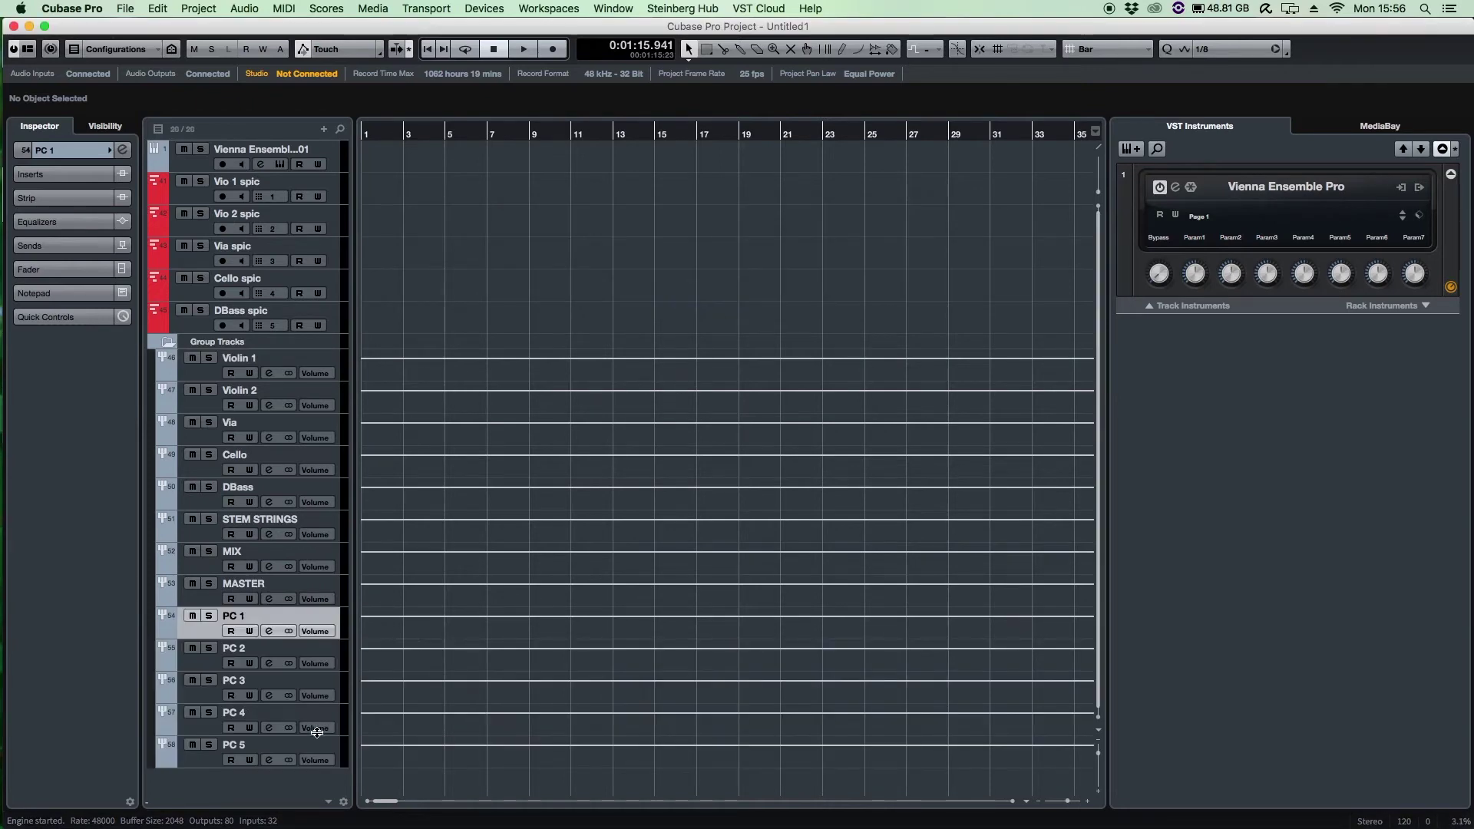
# - Rename the PC groups PC Vio 1, PC Vio 2, PC Via, PC Cello and PC DBASS, and place each below its matching instrument group
pyautogui.doubleClick(257, 615)
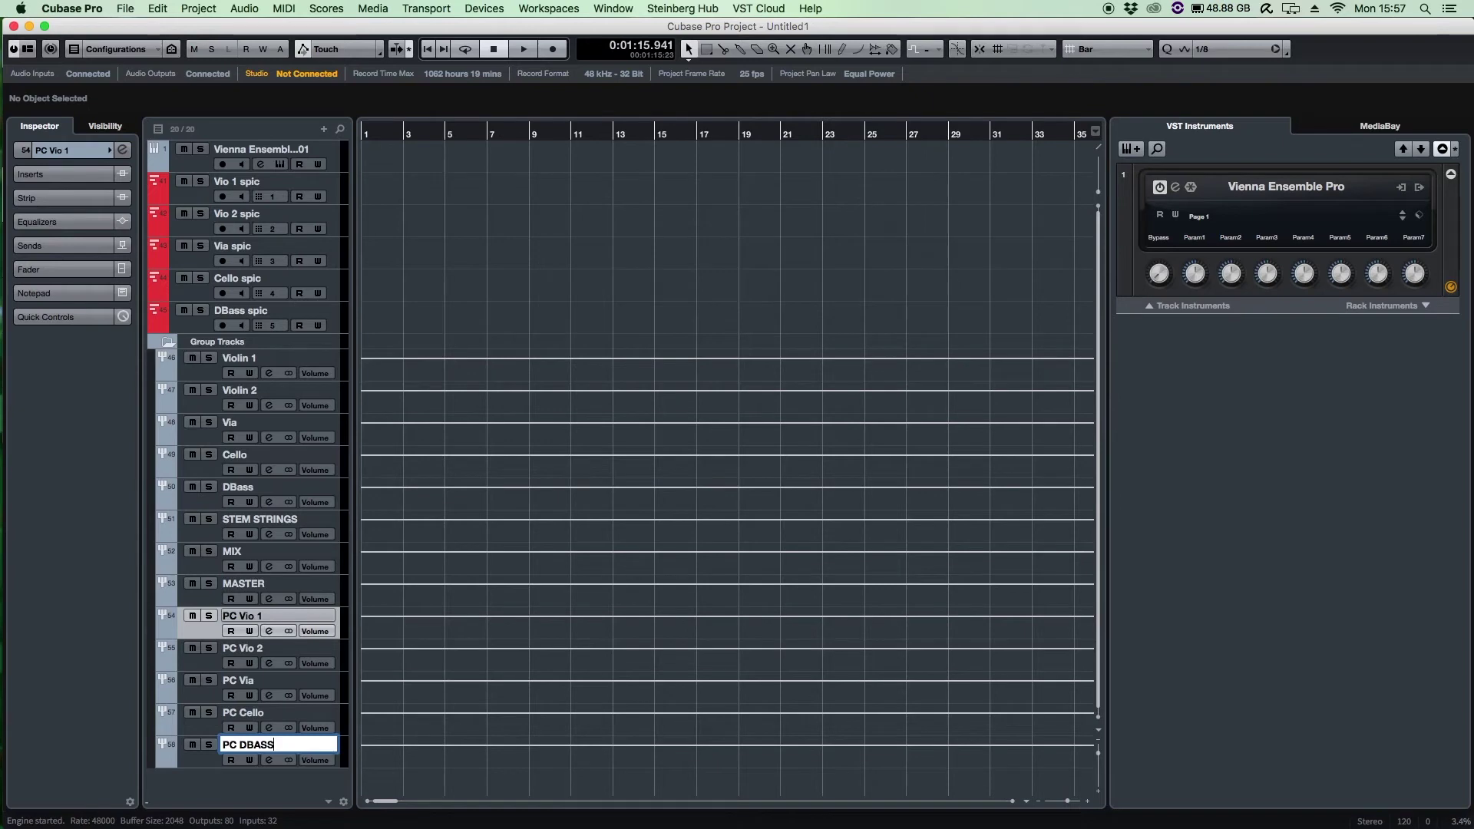
pyautogui.press('Return')
pyautogui.moveTo(296, 615); pyautogui.dragTo(291, 388)
pyautogui.moveTo(293, 648); pyautogui.dragTo(284, 460)
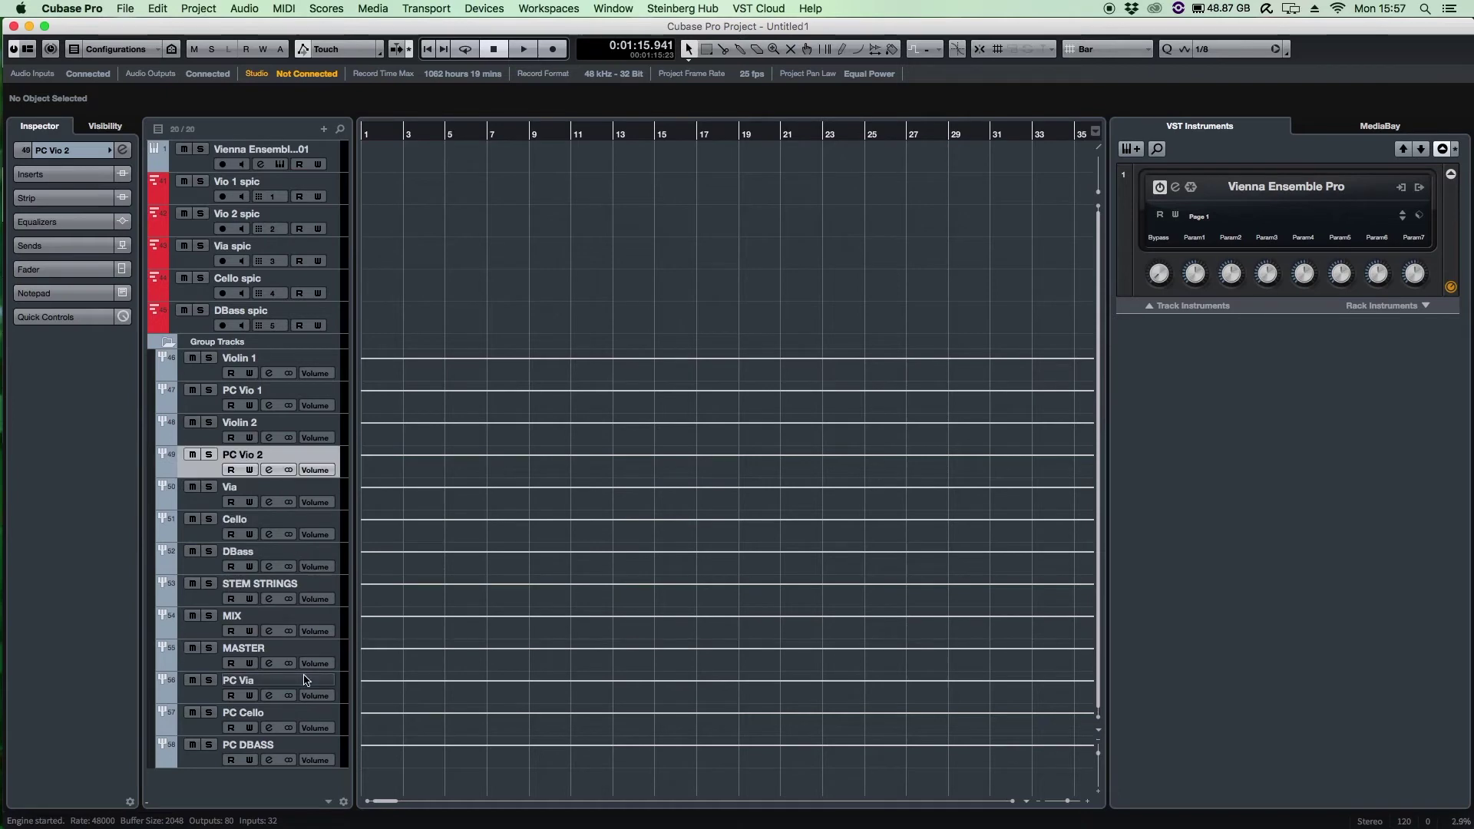
pyautogui.moveTo(299, 680); pyautogui.dragTo(287, 522)
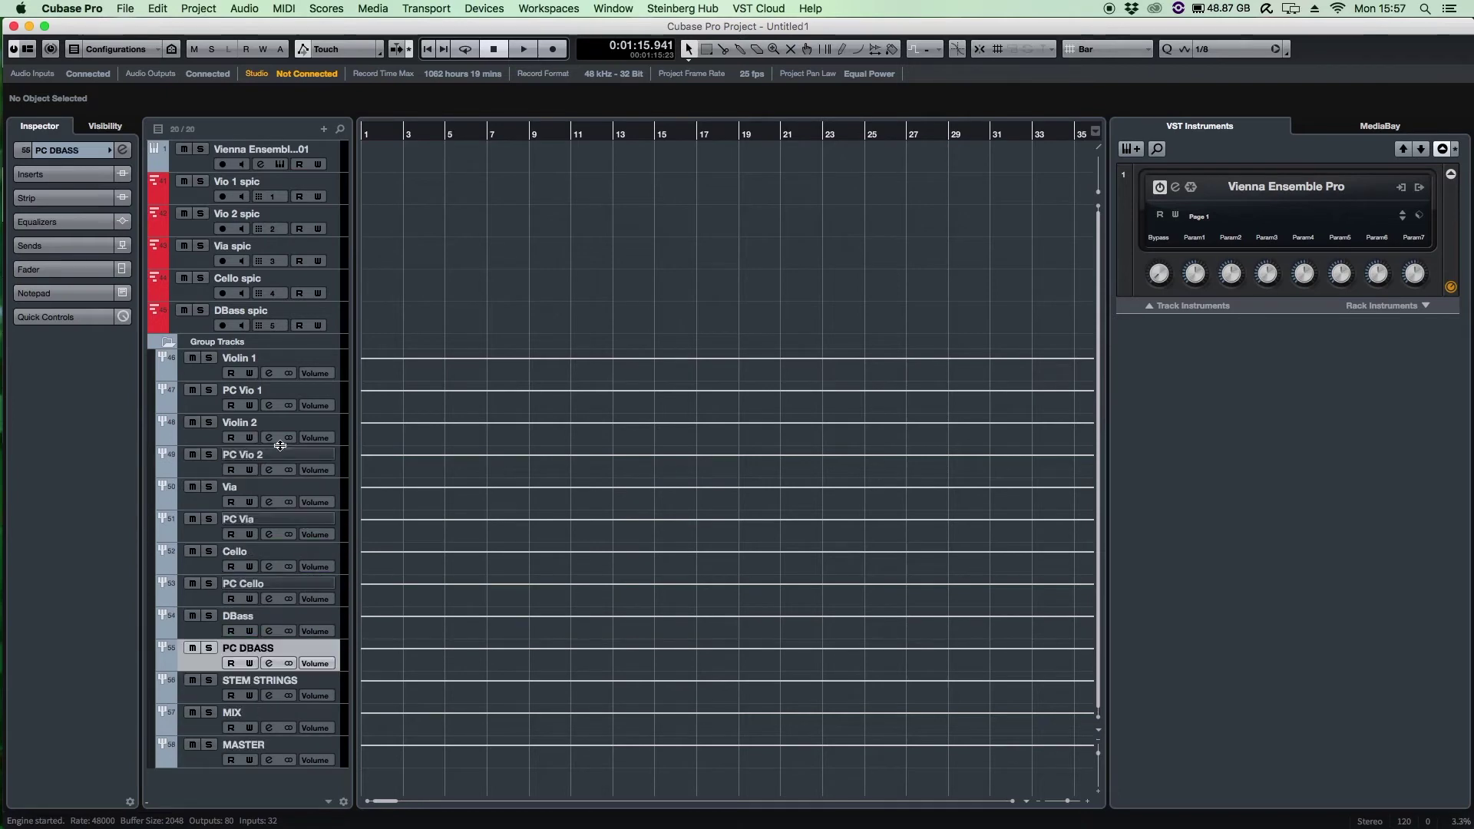
# - Colour the Violin 1, Violin 2, Via, Cello, DBass and STEM STRINGS group tracks light blue
pyautogui.rightClick(300, 365)
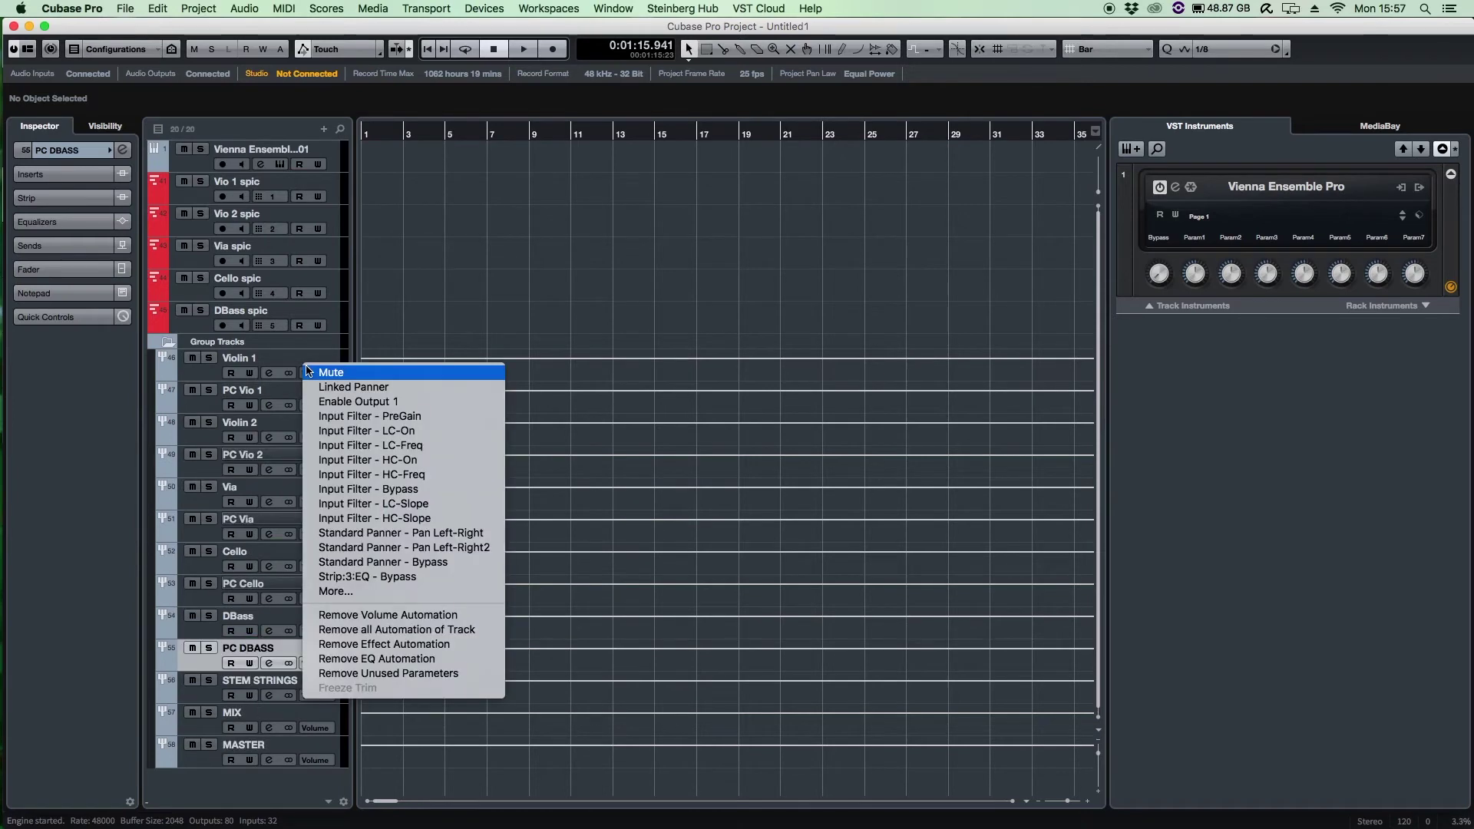
pyautogui.click(297, 375)
pyautogui.keyDown('super'); pyautogui.click(300, 430); pyautogui.keyUp('super')
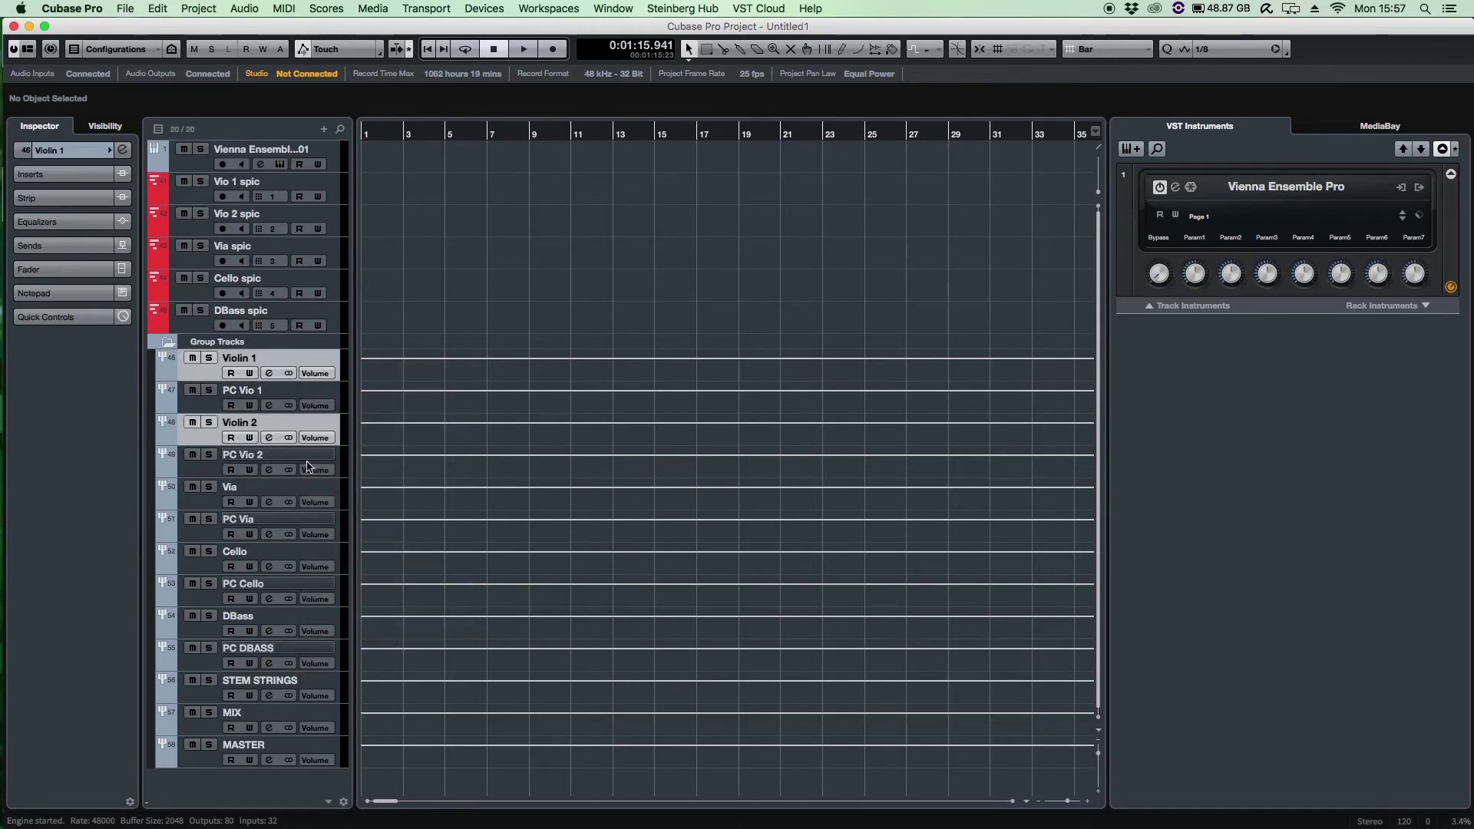
pyautogui.keyDown('super'); pyautogui.click(298, 493); pyautogui.keyUp('super')
pyautogui.keyDown('super'); pyautogui.click(297, 549); pyautogui.keyUp('super')
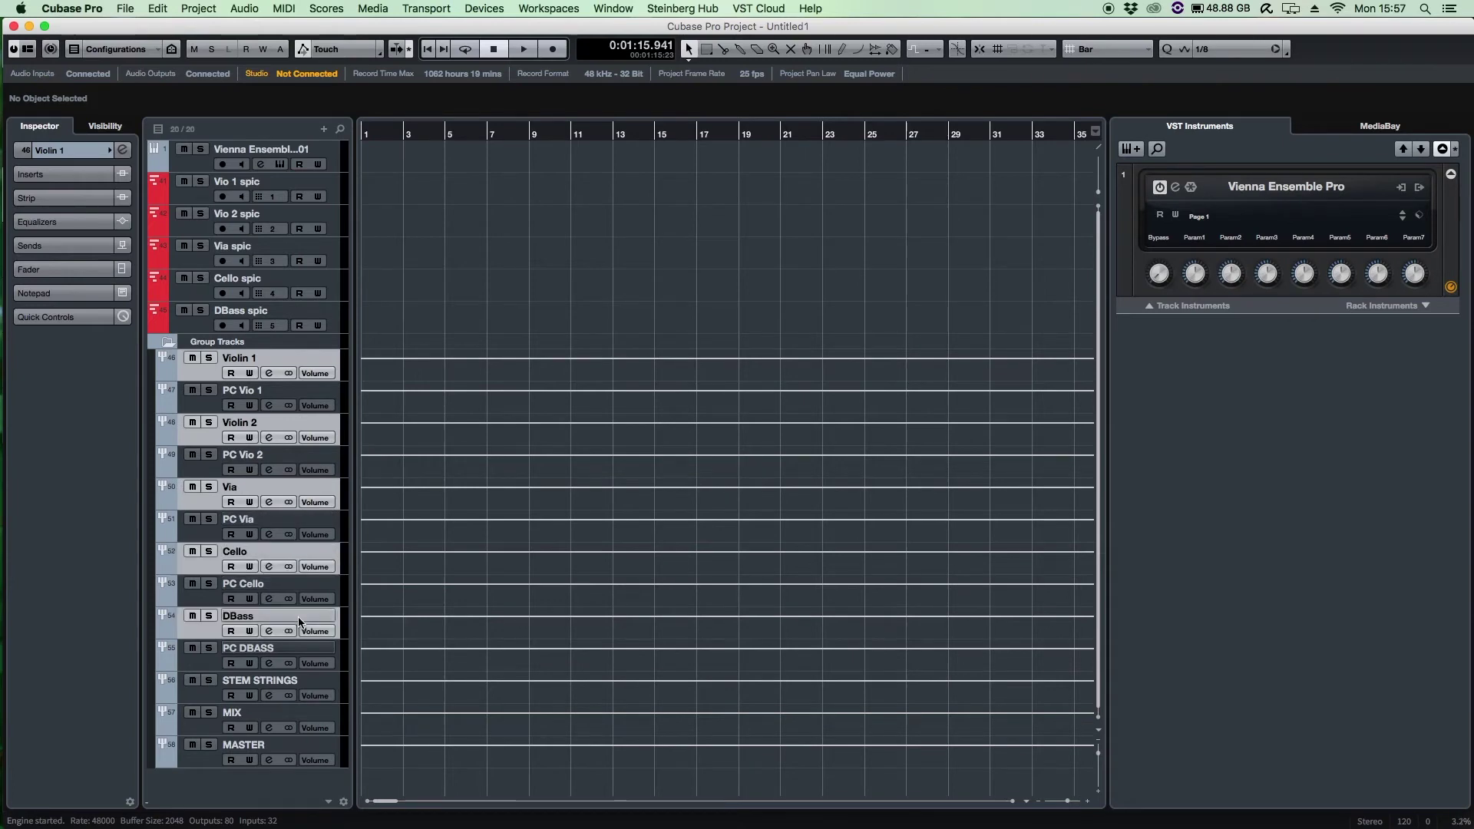
pyautogui.keyDown('super'); pyautogui.click(301, 620); pyautogui.keyUp('super')
pyautogui.keyDown('super'); pyautogui.click(311, 678); pyautogui.keyUp('super')
pyautogui.click(122, 150)
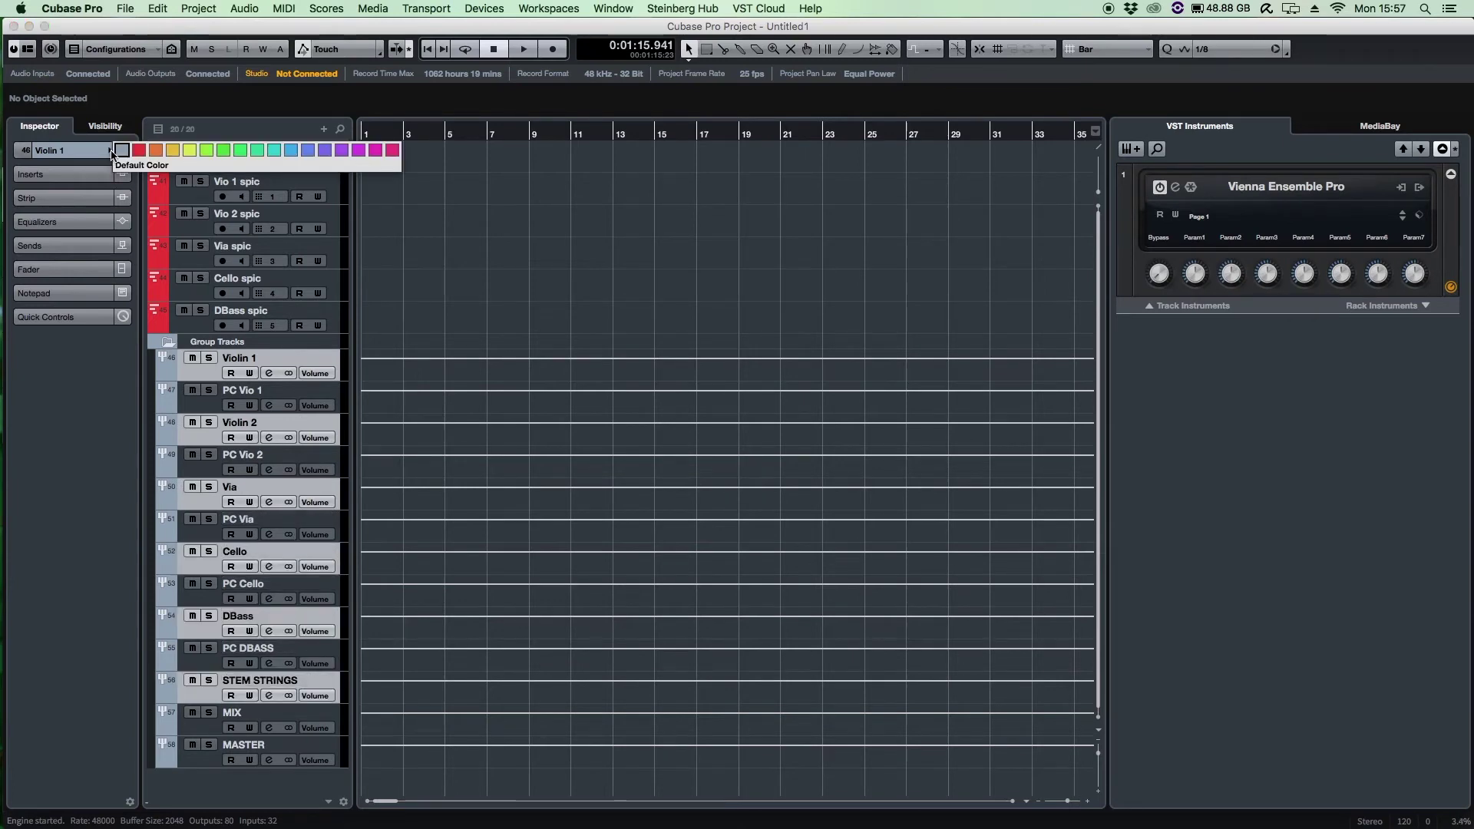
pyautogui.click(293, 153)
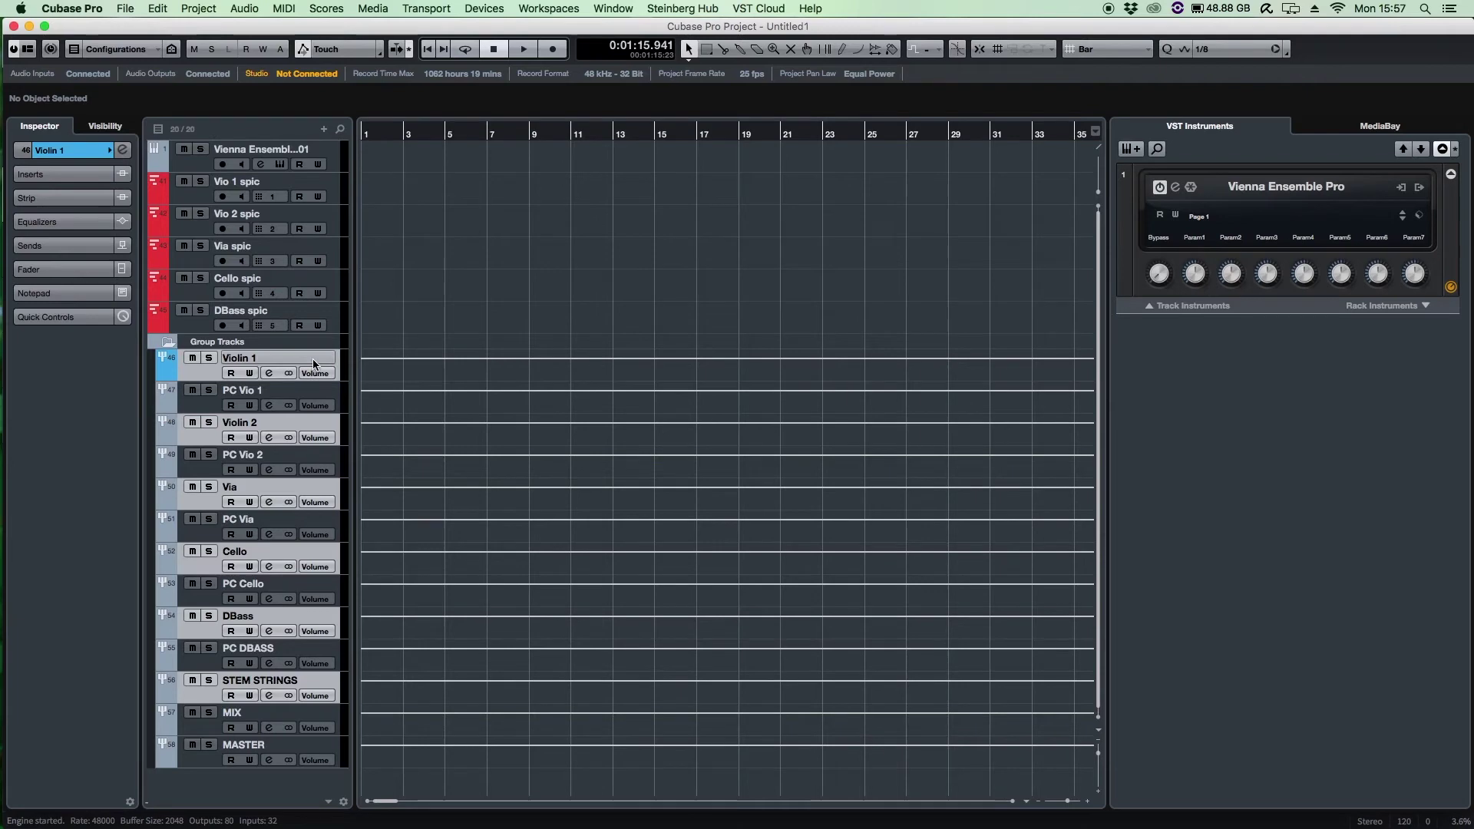
pyautogui.rightClick(315, 366)
pyautogui.click(396, 579)
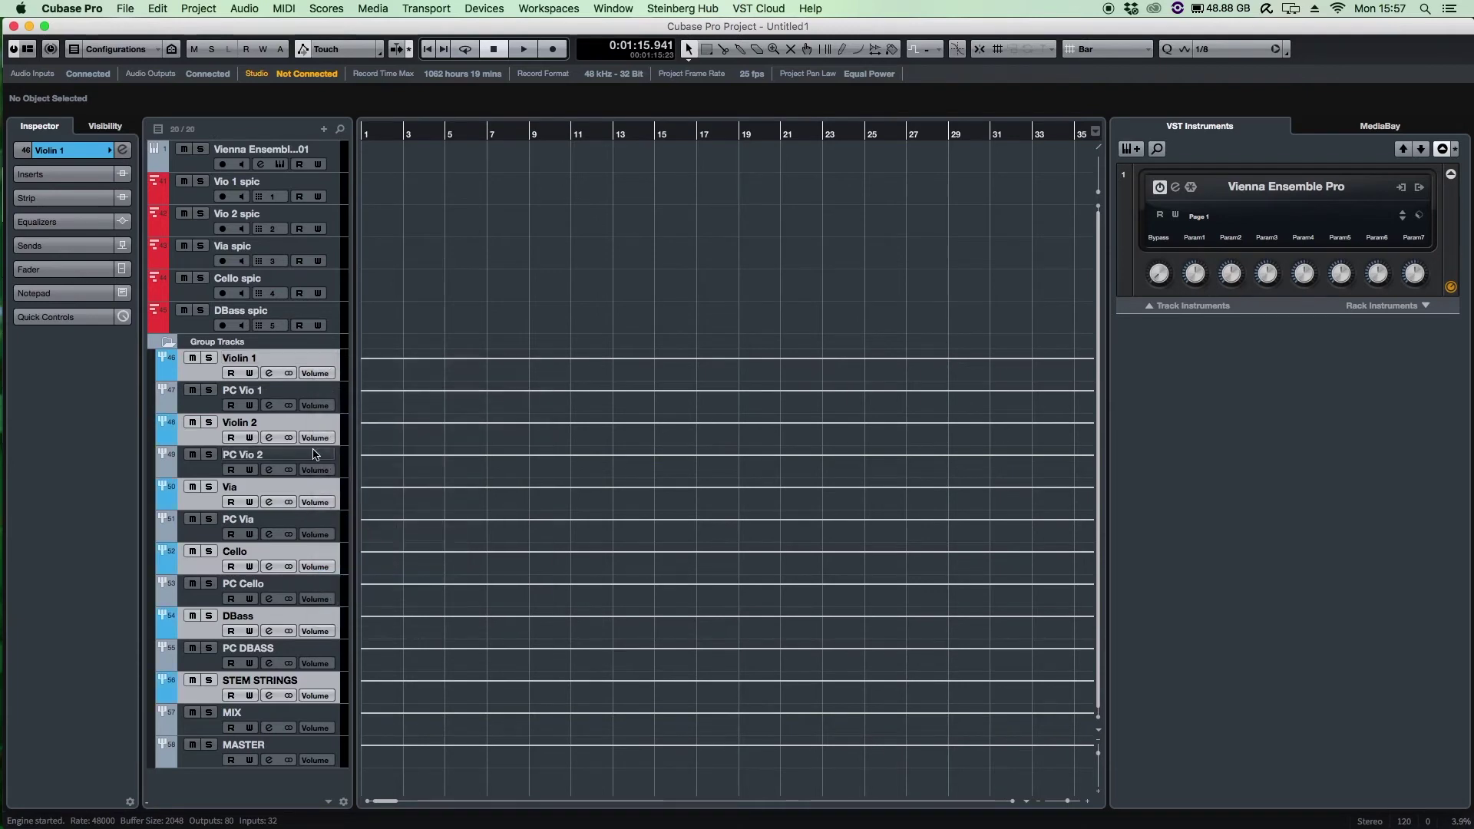
# - Add a stereo FX channel track with the Altiverb 7 effect
pyautogui.rightClick(213, 780)
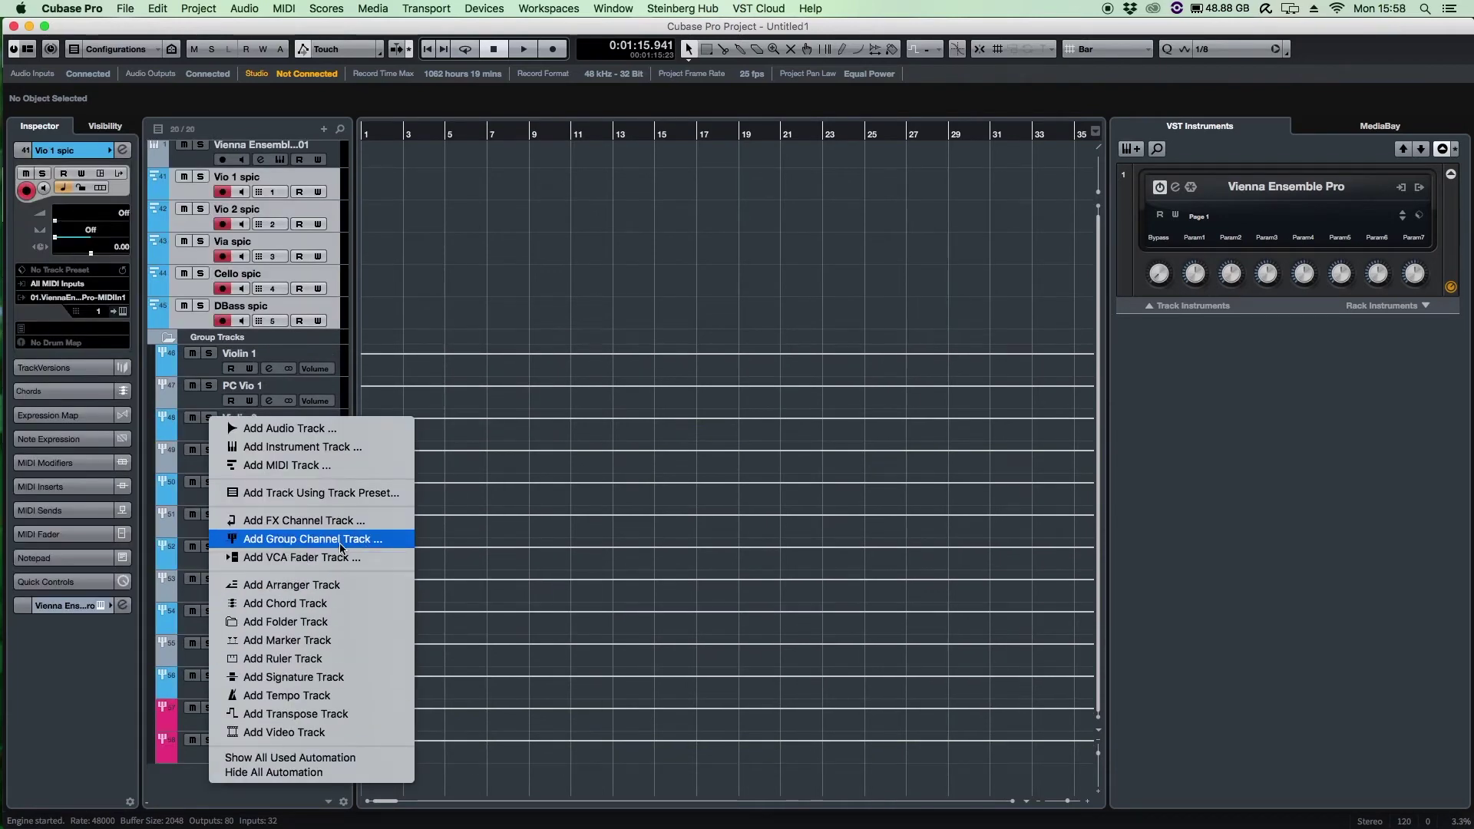
pyautogui.click(254, 517)
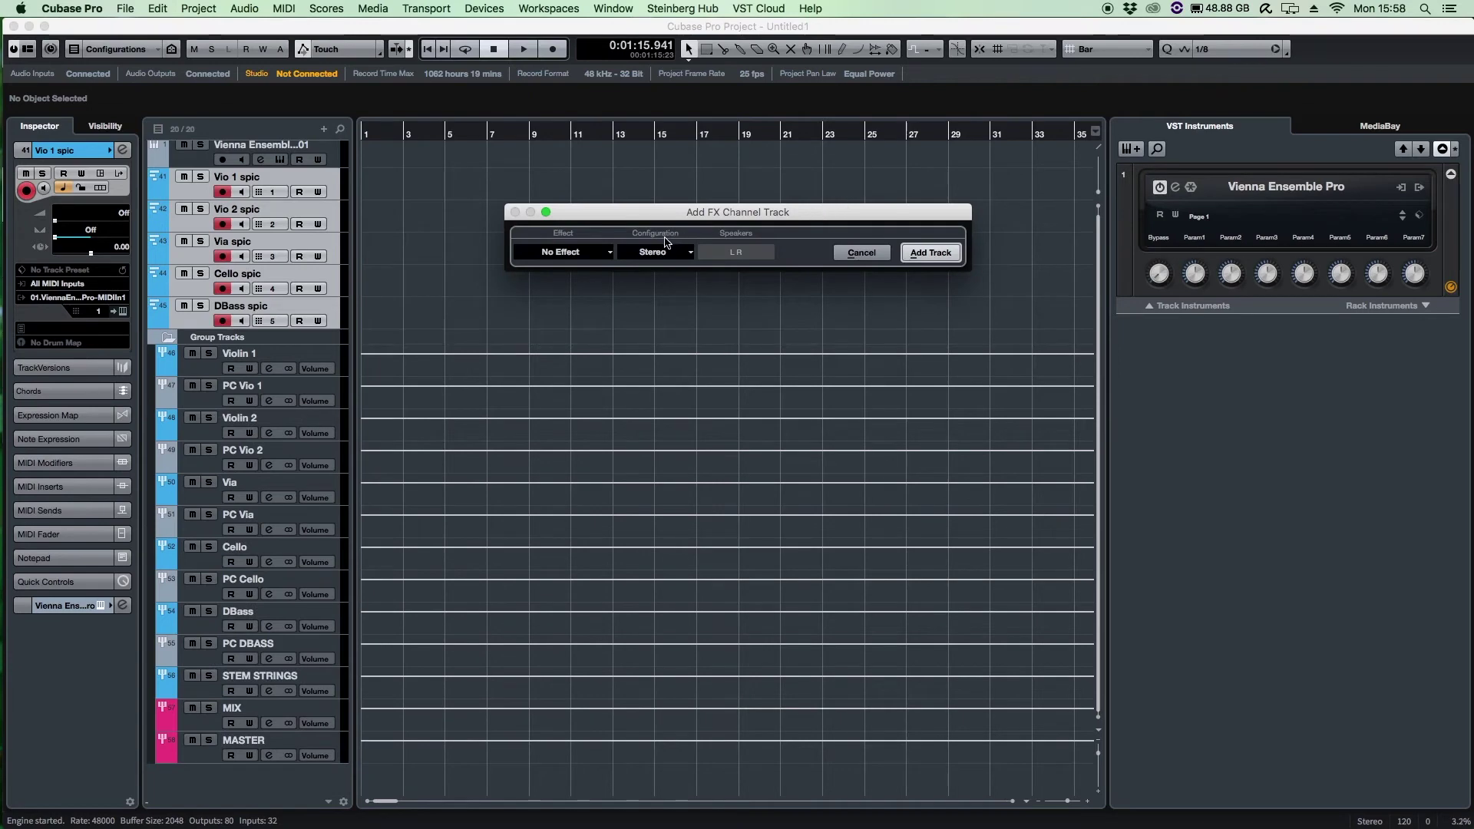
pyautogui.click(612, 255)
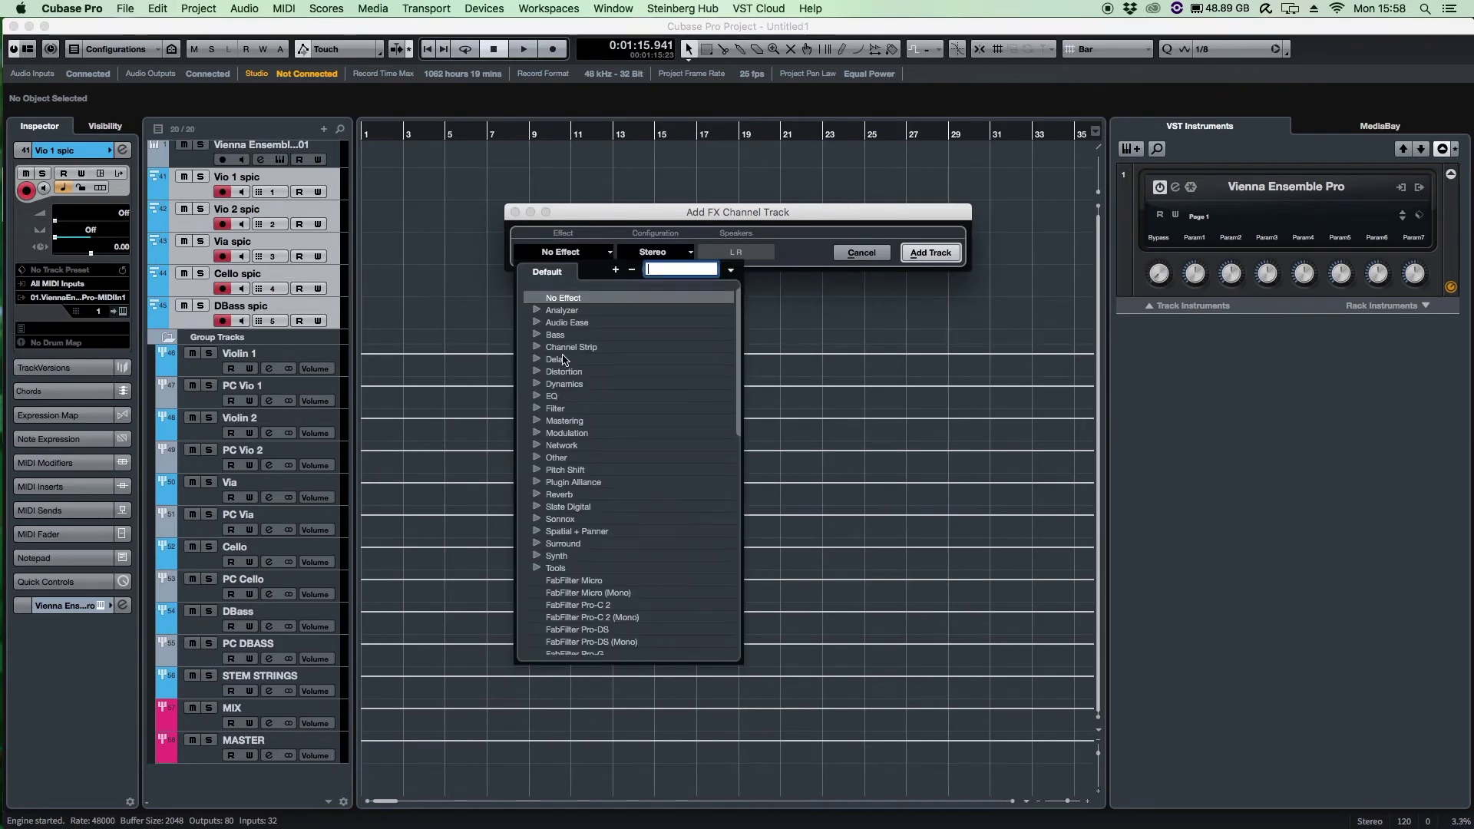
pyautogui.click(537, 323)
pyautogui.click(624, 335)
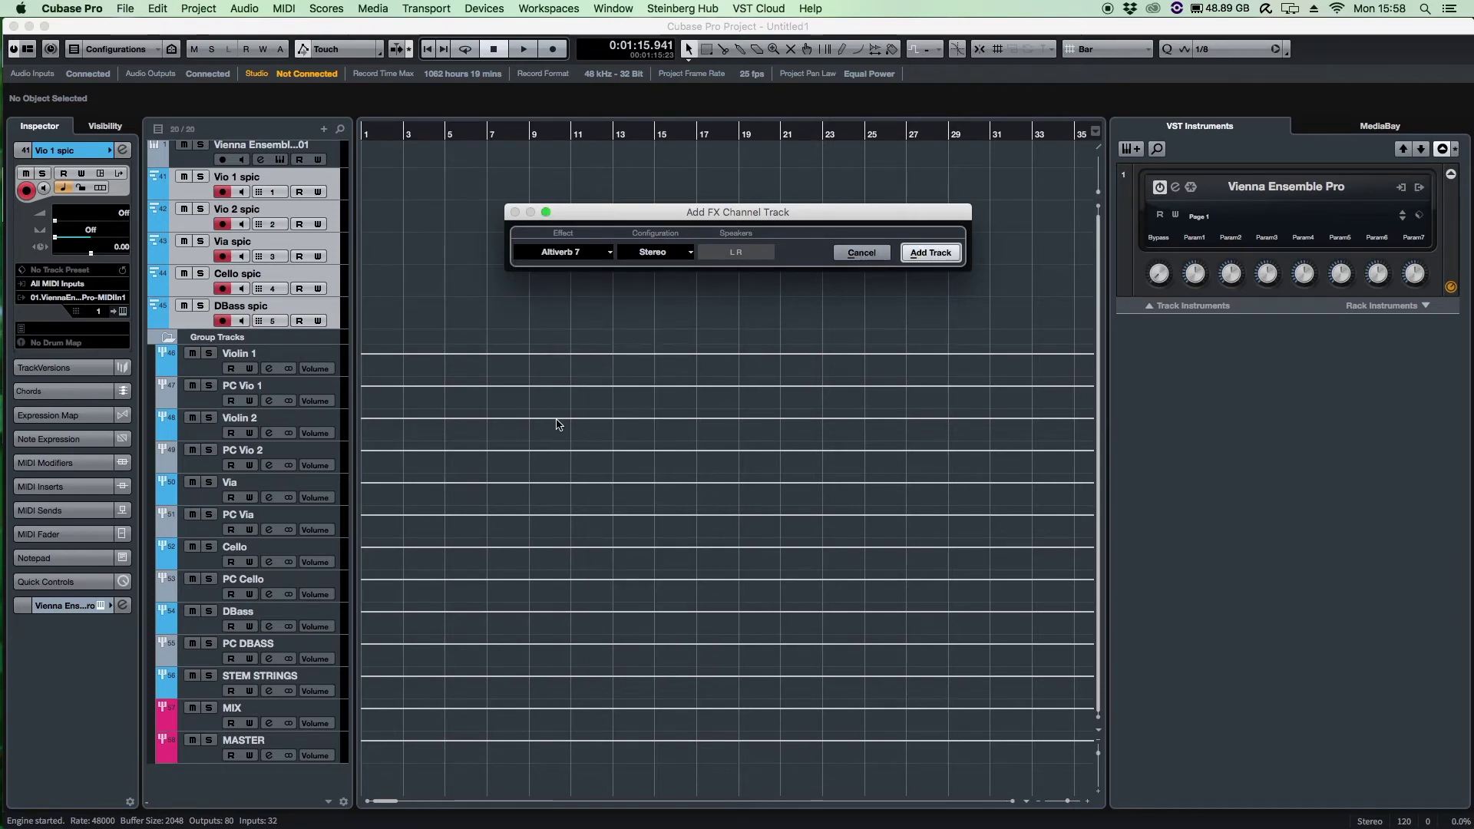
pyautogui.press('Return')
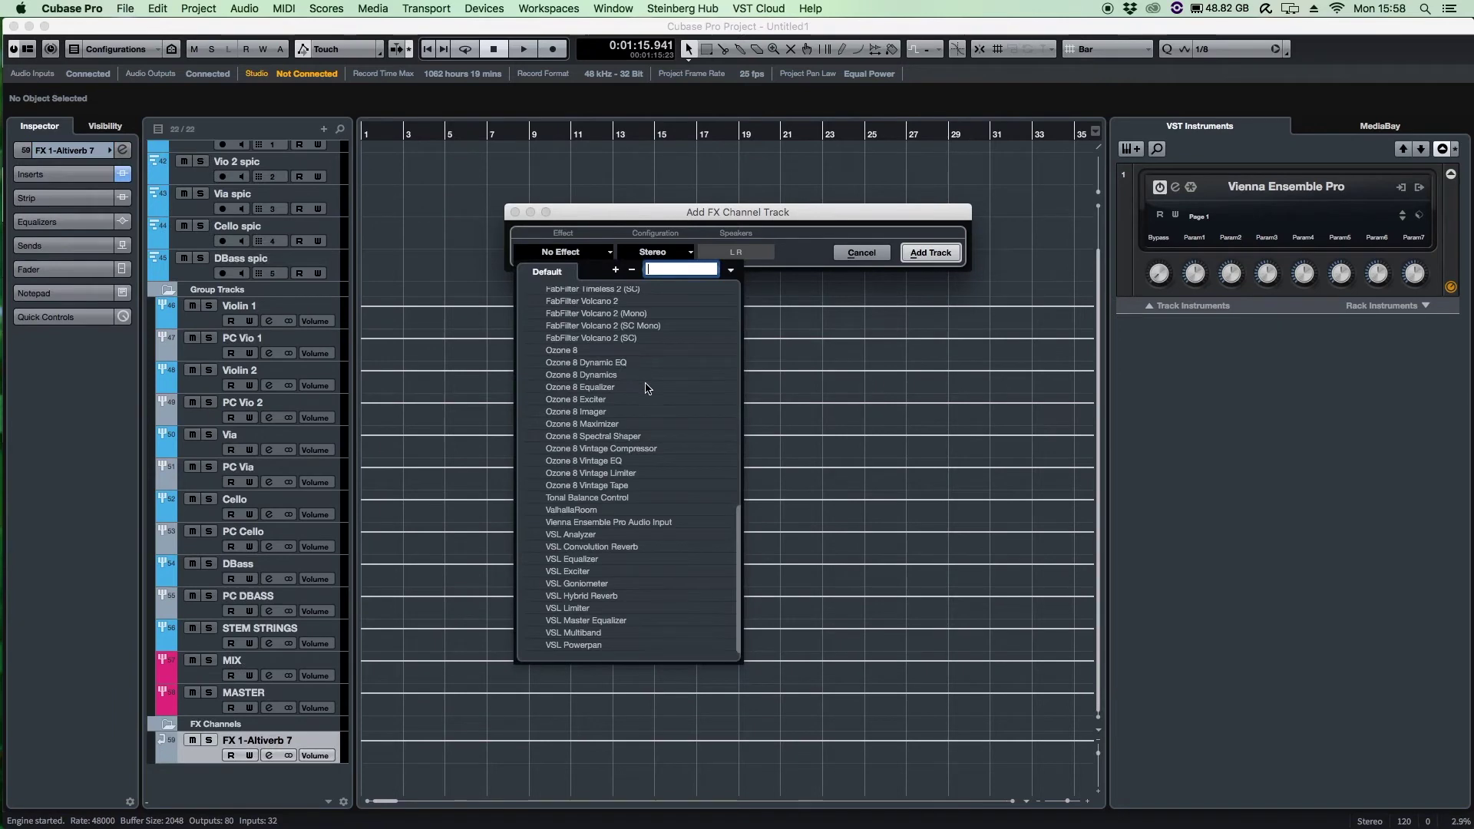
# - Add a second stereo FX channel track with the ValhallaRoom effect and close its plug-in window
pyautogui.click(603, 510)
pyautogui.click(929, 256)
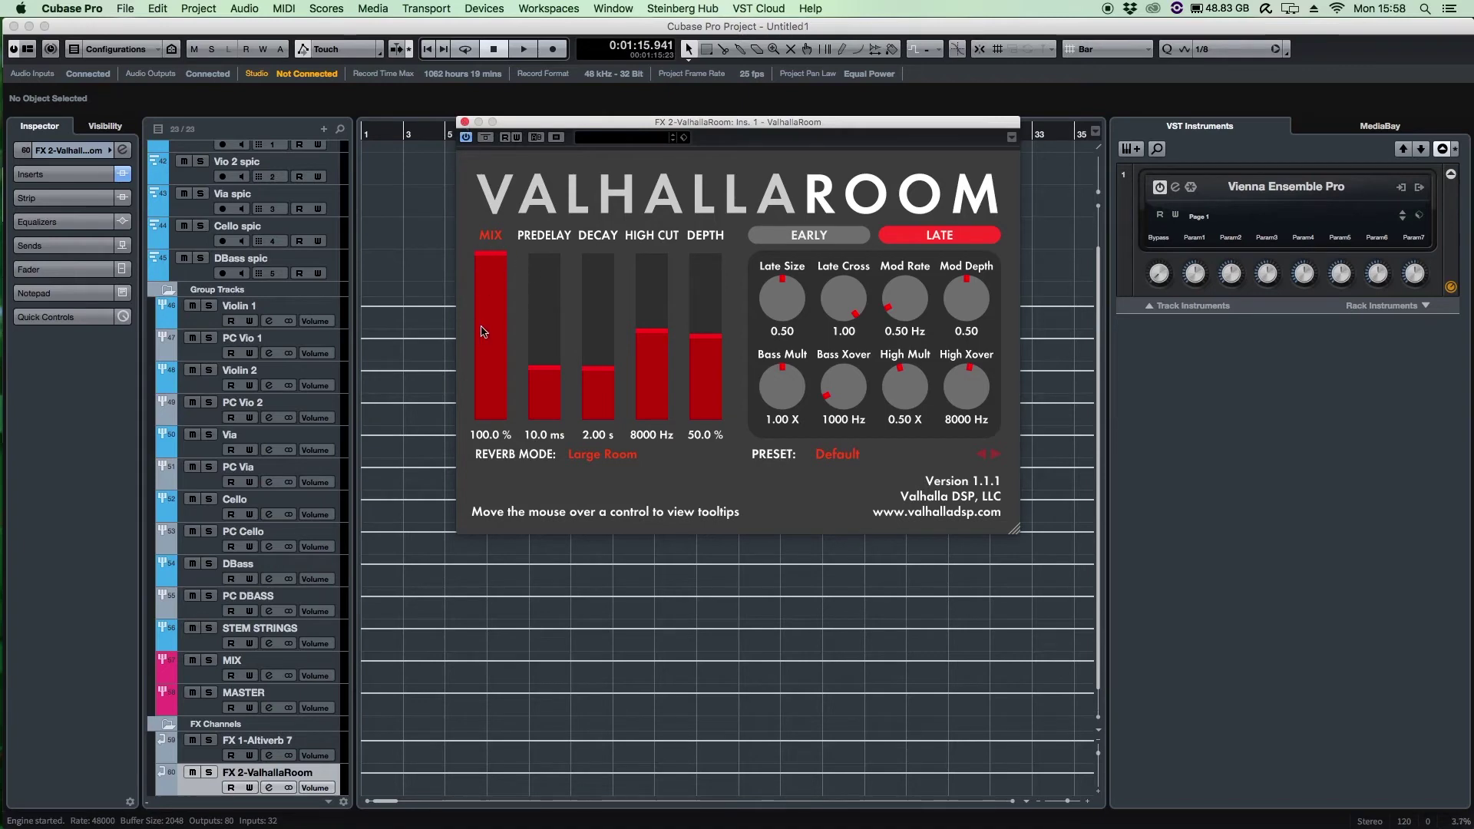
pyautogui.click(464, 122)
# - Rename the Altiverb FX channel Rev STRINGS Short and the ValhallaRoom FX channel Rev STRINGS Long
pyautogui.scroll(-1, 463, 540)
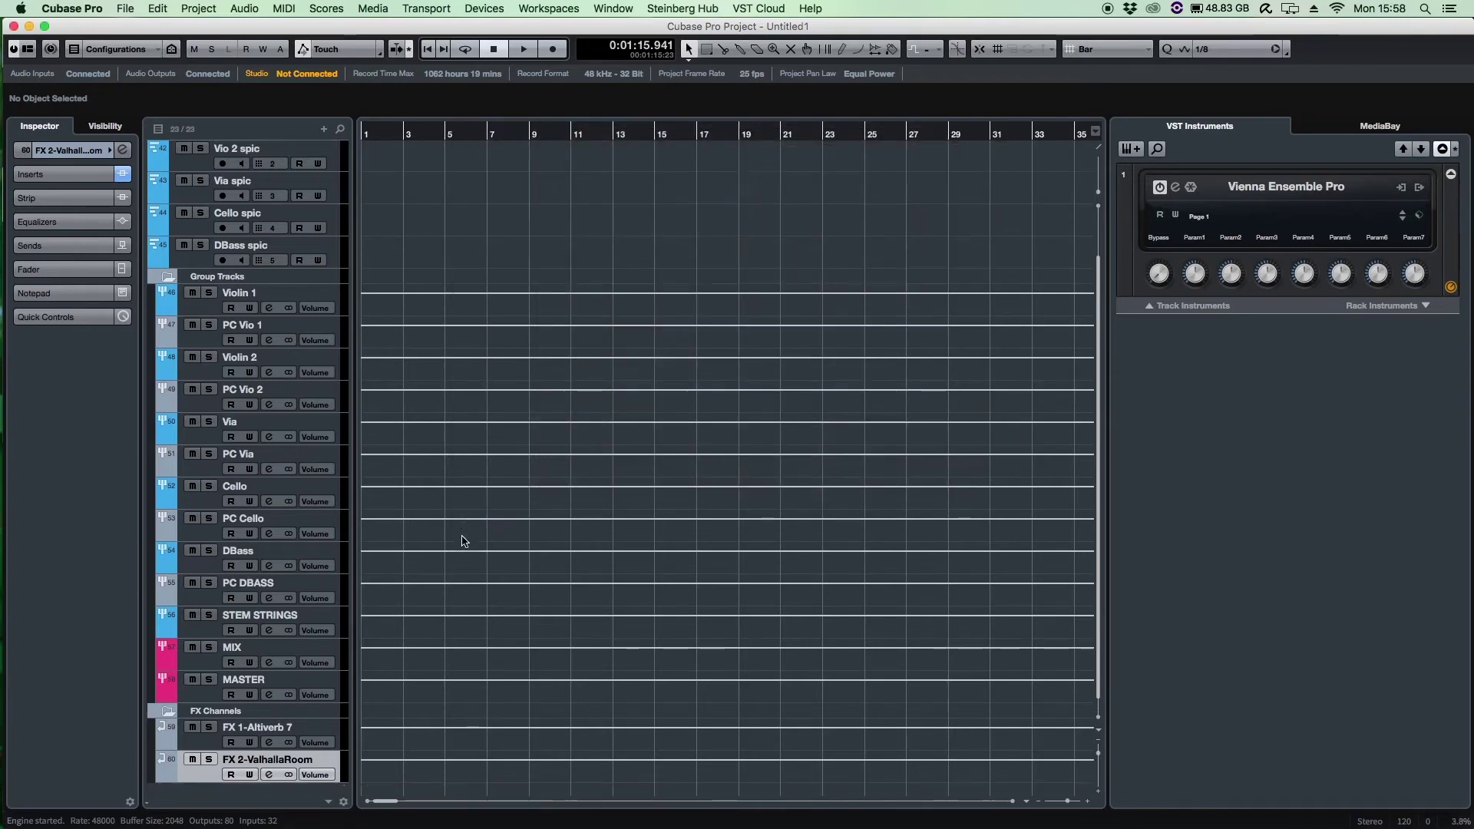
pyautogui.scroll(-1, 463, 541)
pyautogui.doubleClick(291, 708)
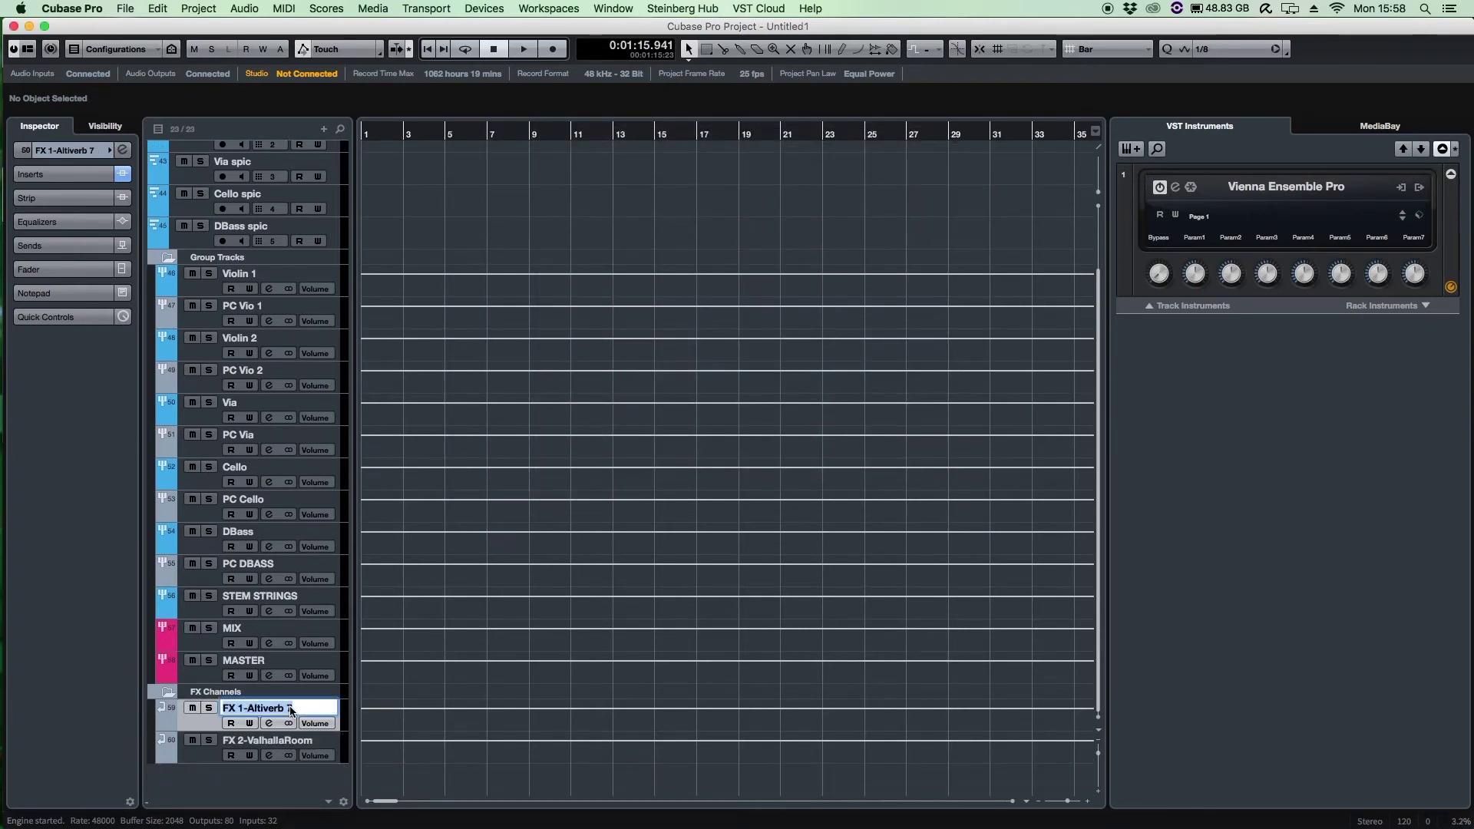
pyautogui.write('S')
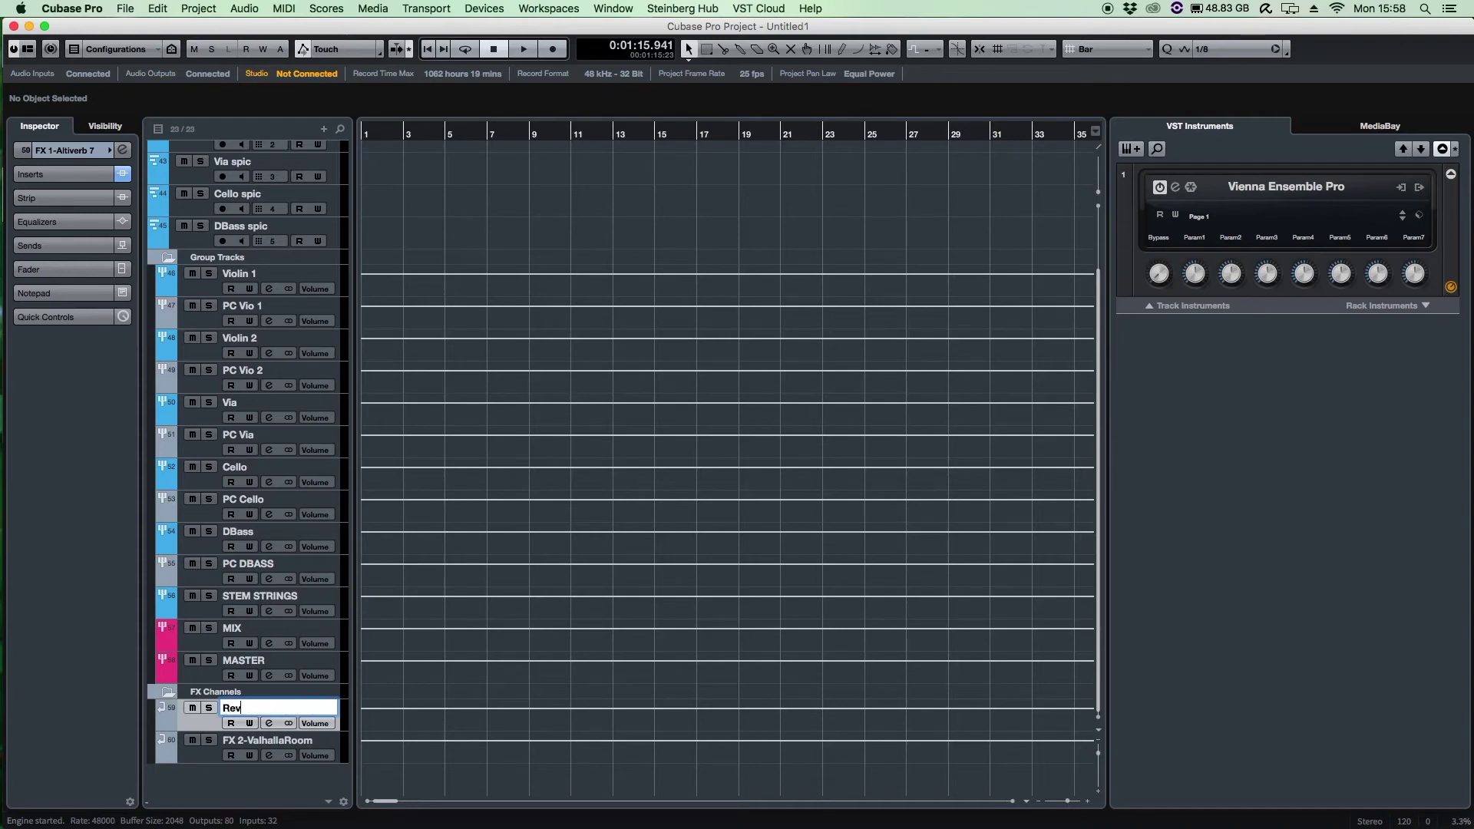
pyautogui.write('ev STRINGS Short')
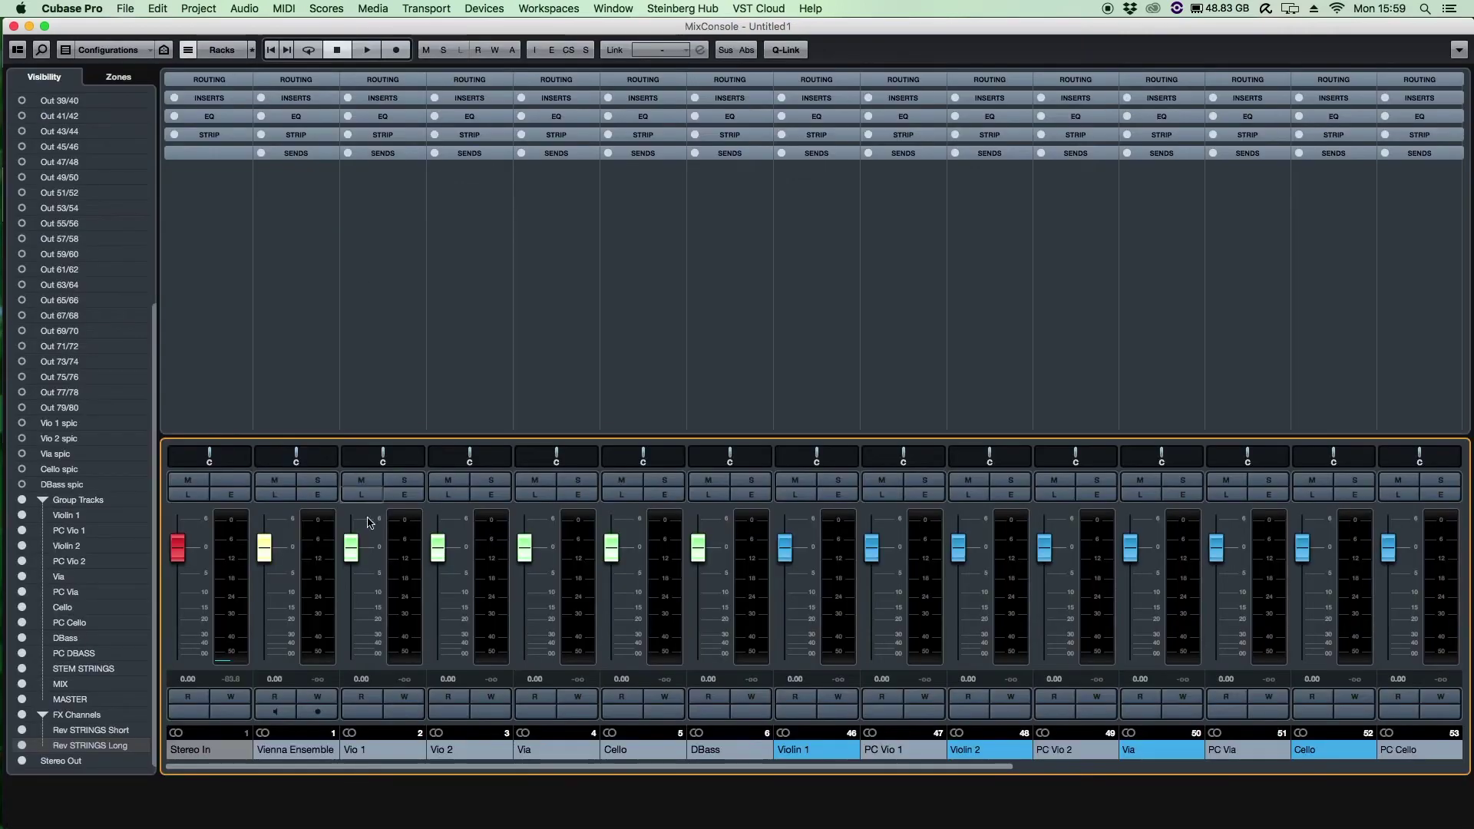
# - In the MixConsole, route the Vio 1, Vio 2, Via, Cello and DBass instrument outputs to their matching group channels
pyautogui.click(381, 80)
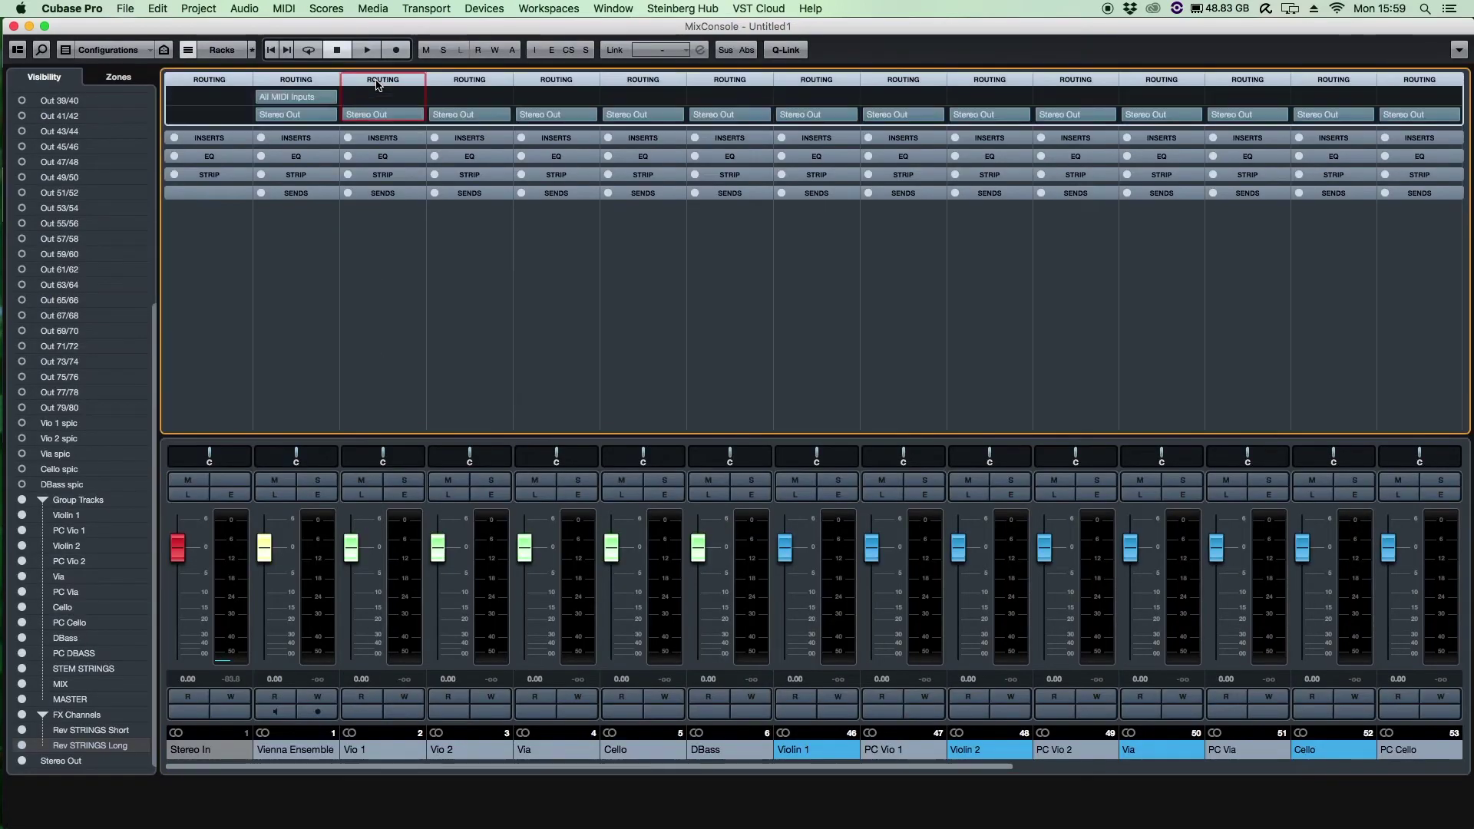
pyautogui.click(417, 116)
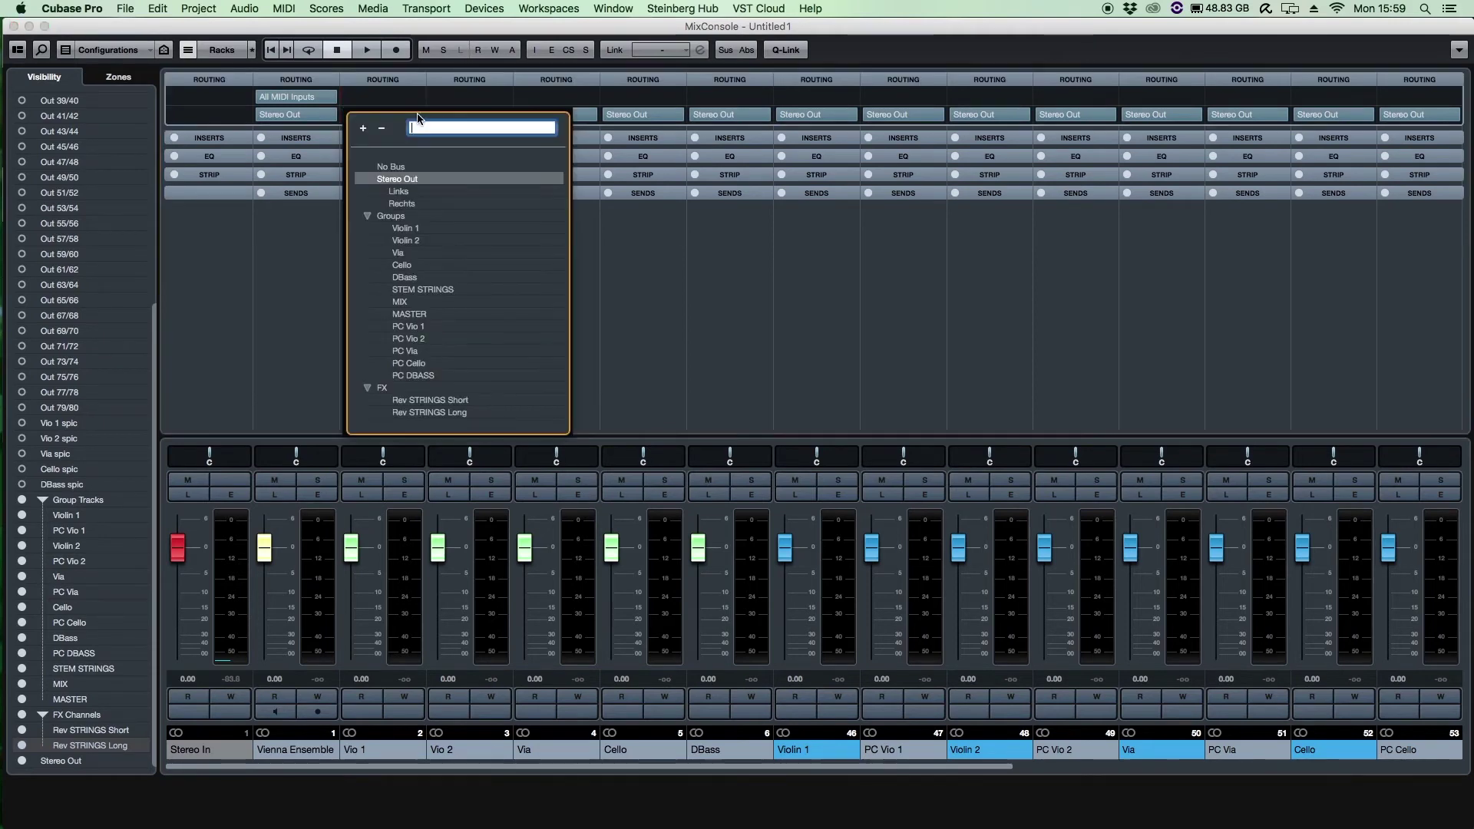
pyautogui.click(436, 230)
pyautogui.click(504, 116)
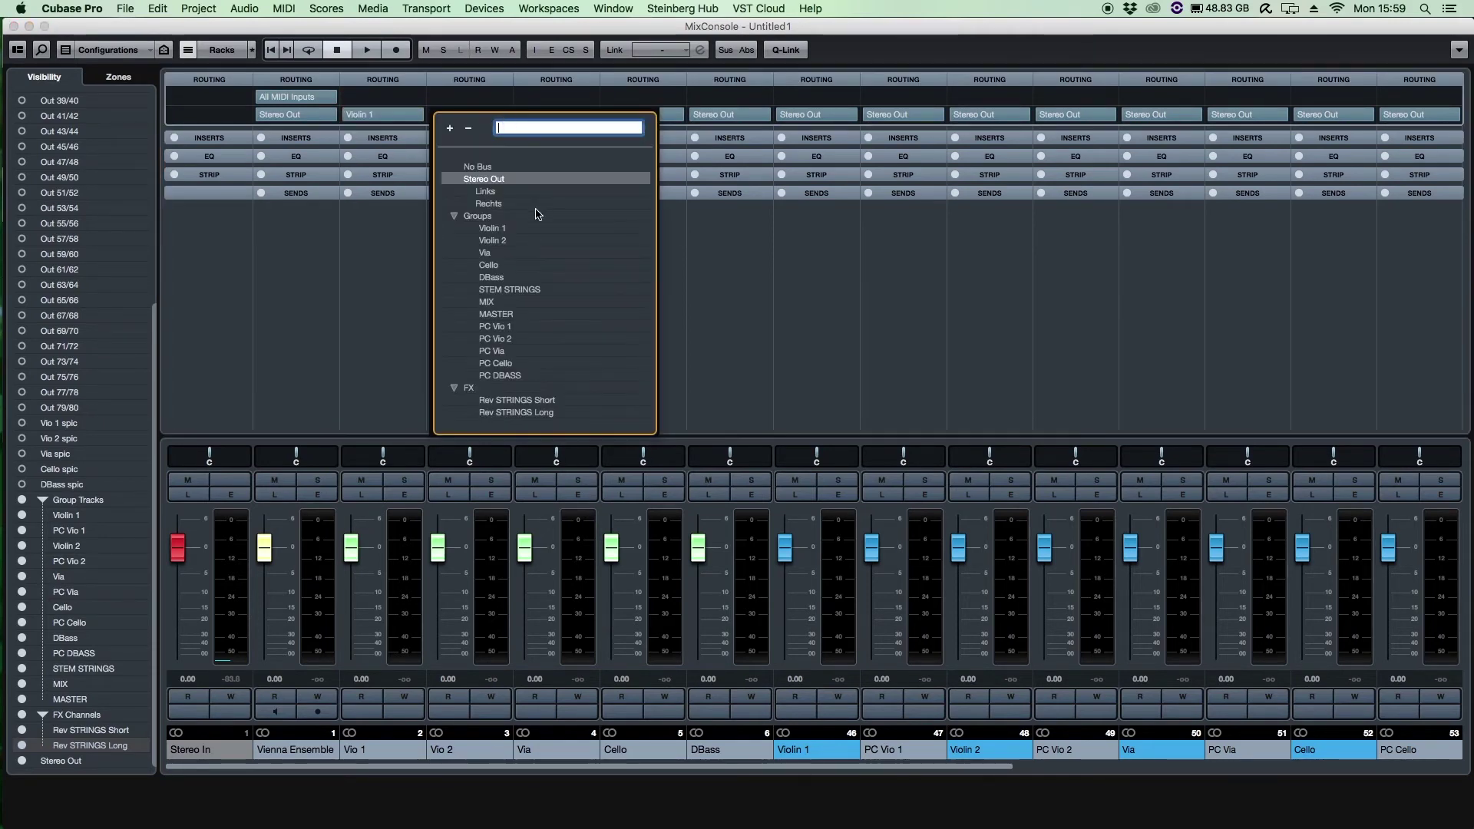
pyautogui.click(511, 243)
pyautogui.click(554, 116)
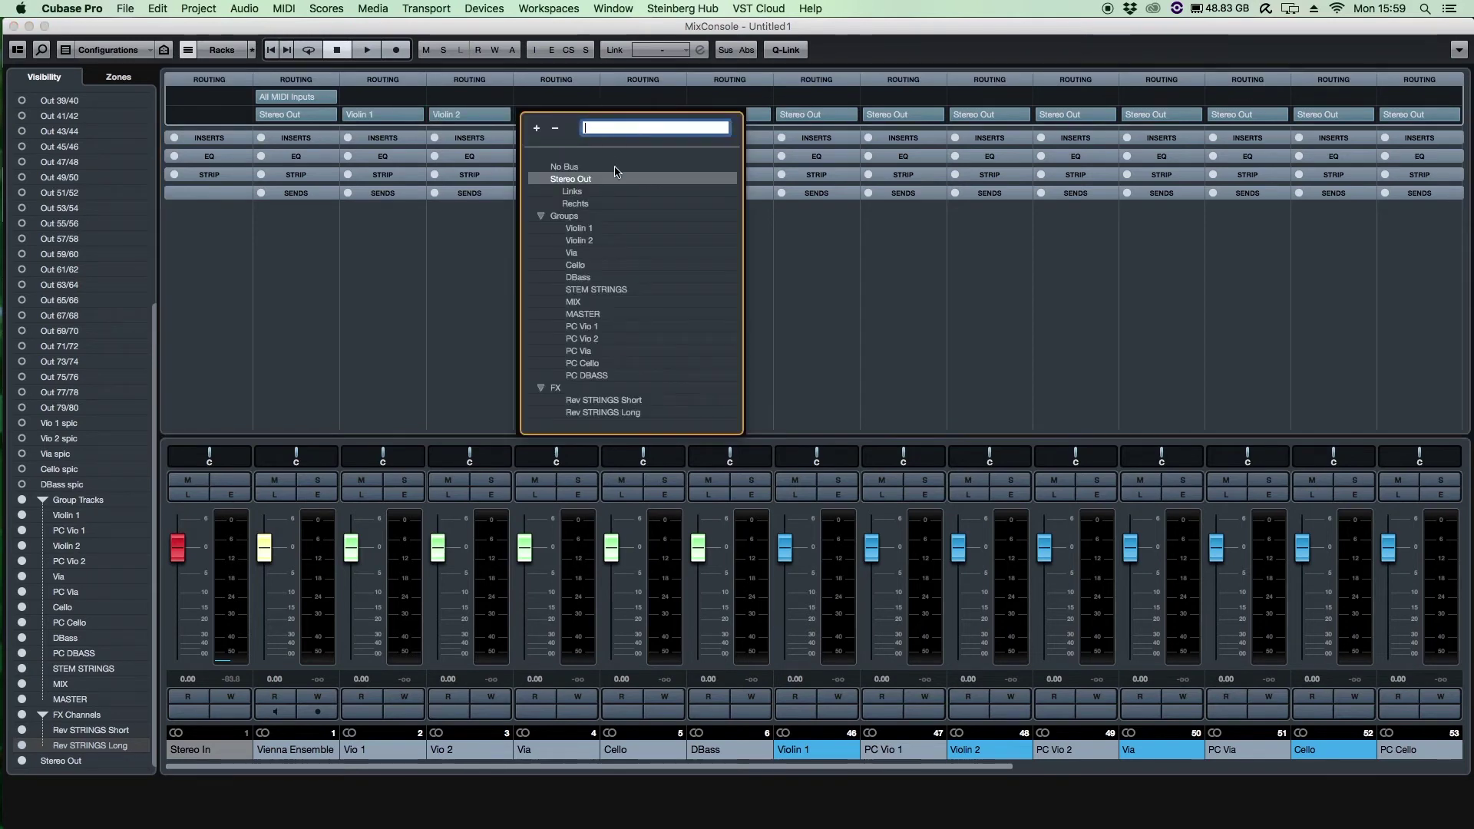
pyautogui.click(590, 253)
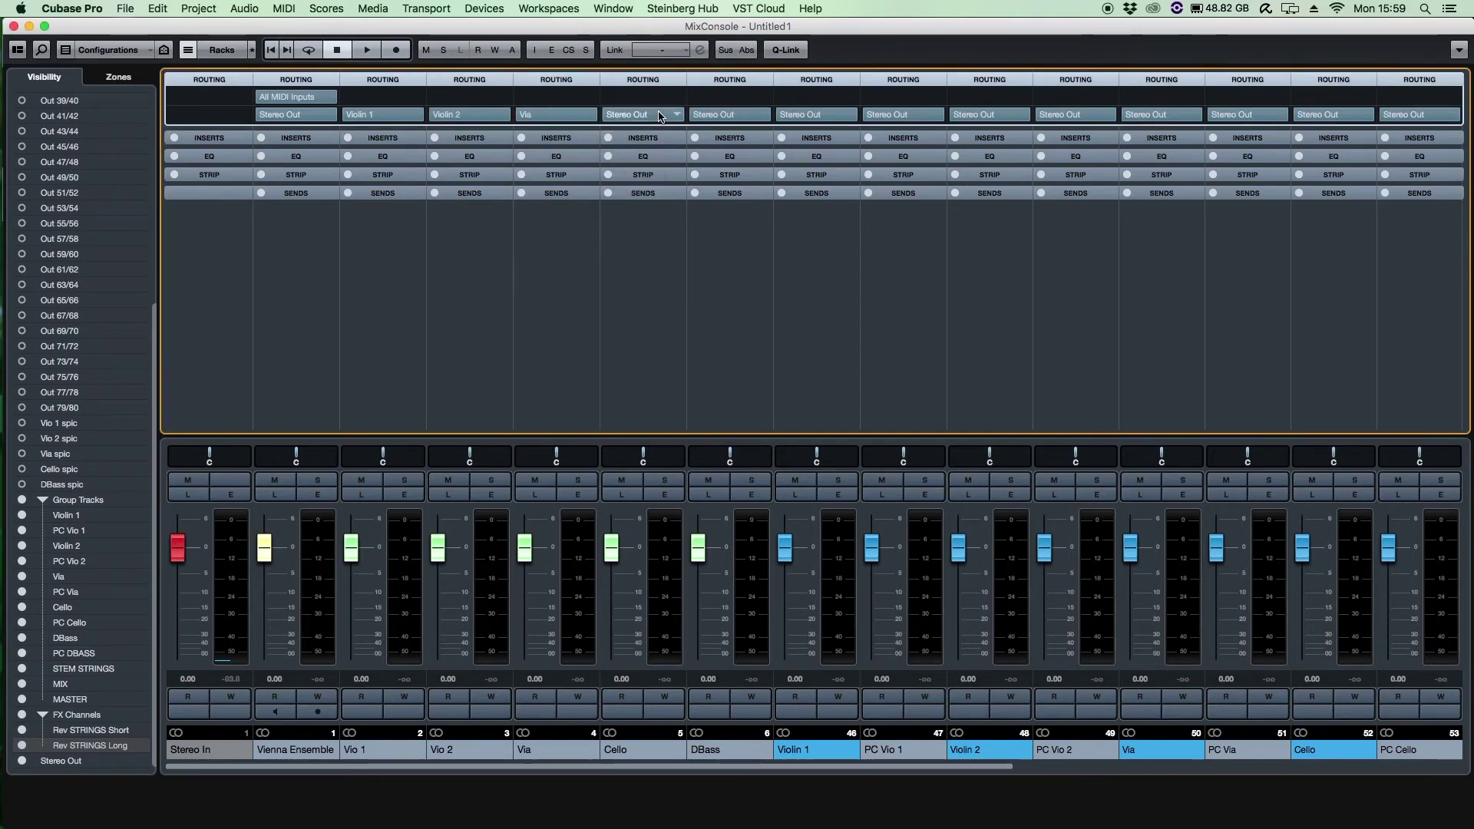
pyautogui.click(683, 117)
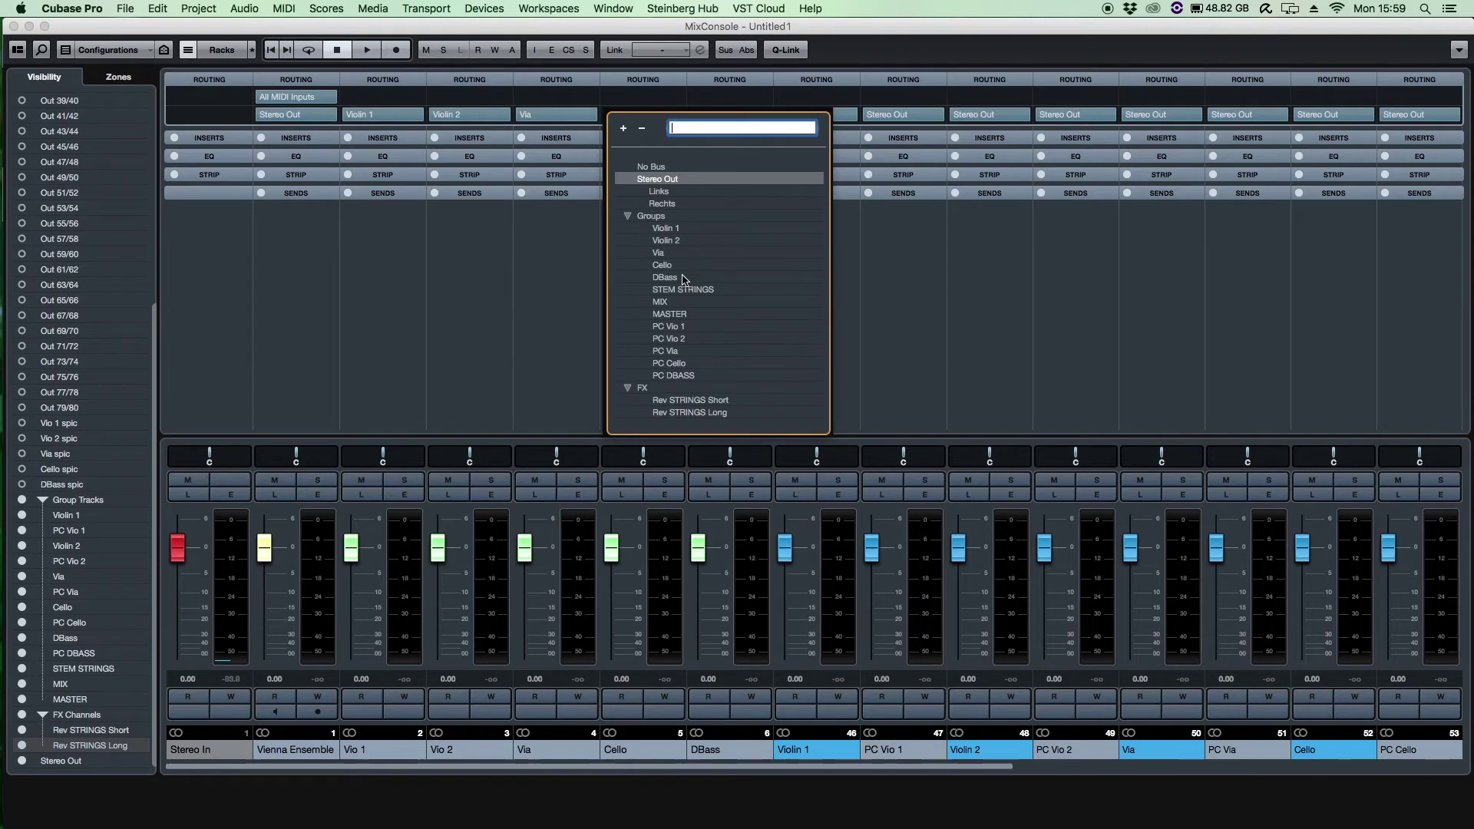
pyautogui.click(687, 251)
pyautogui.click(729, 115)
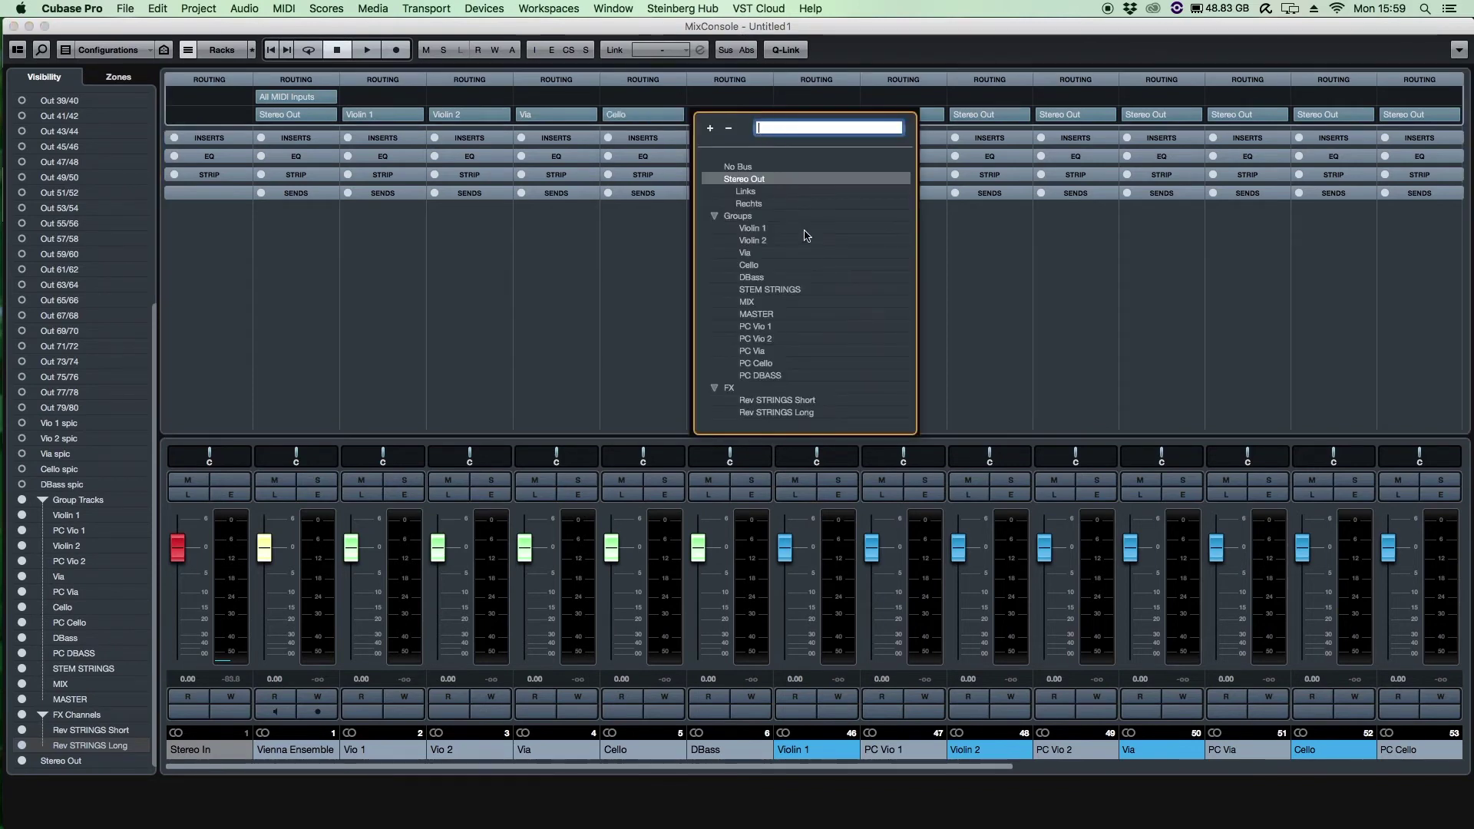
pyautogui.click(772, 277)
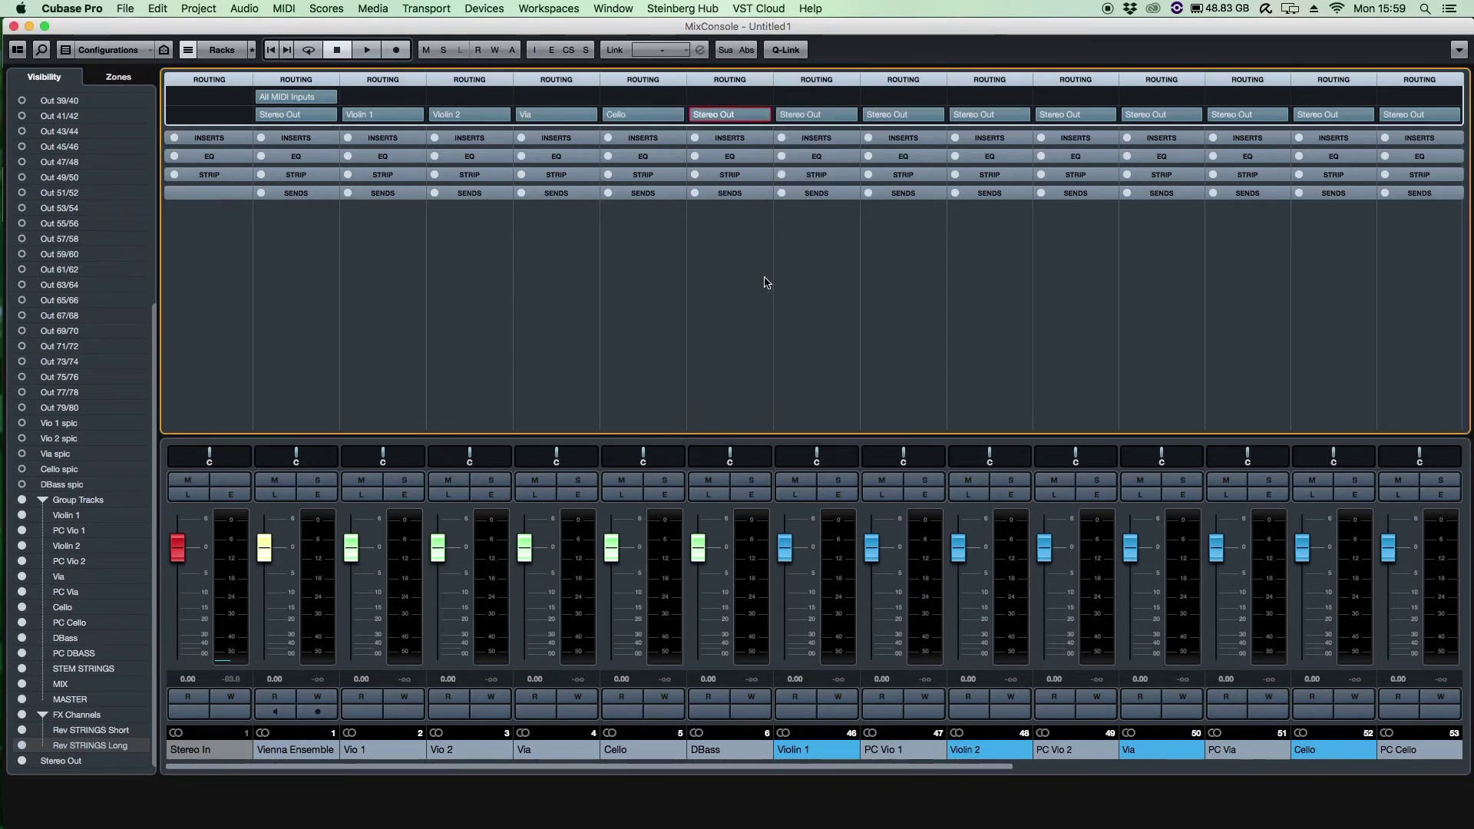
# - Route all group channels from Violin 1 through PC DBASS and both Rev STRINGS FX channels to STEM STRINGS
pyautogui.click(802, 750)
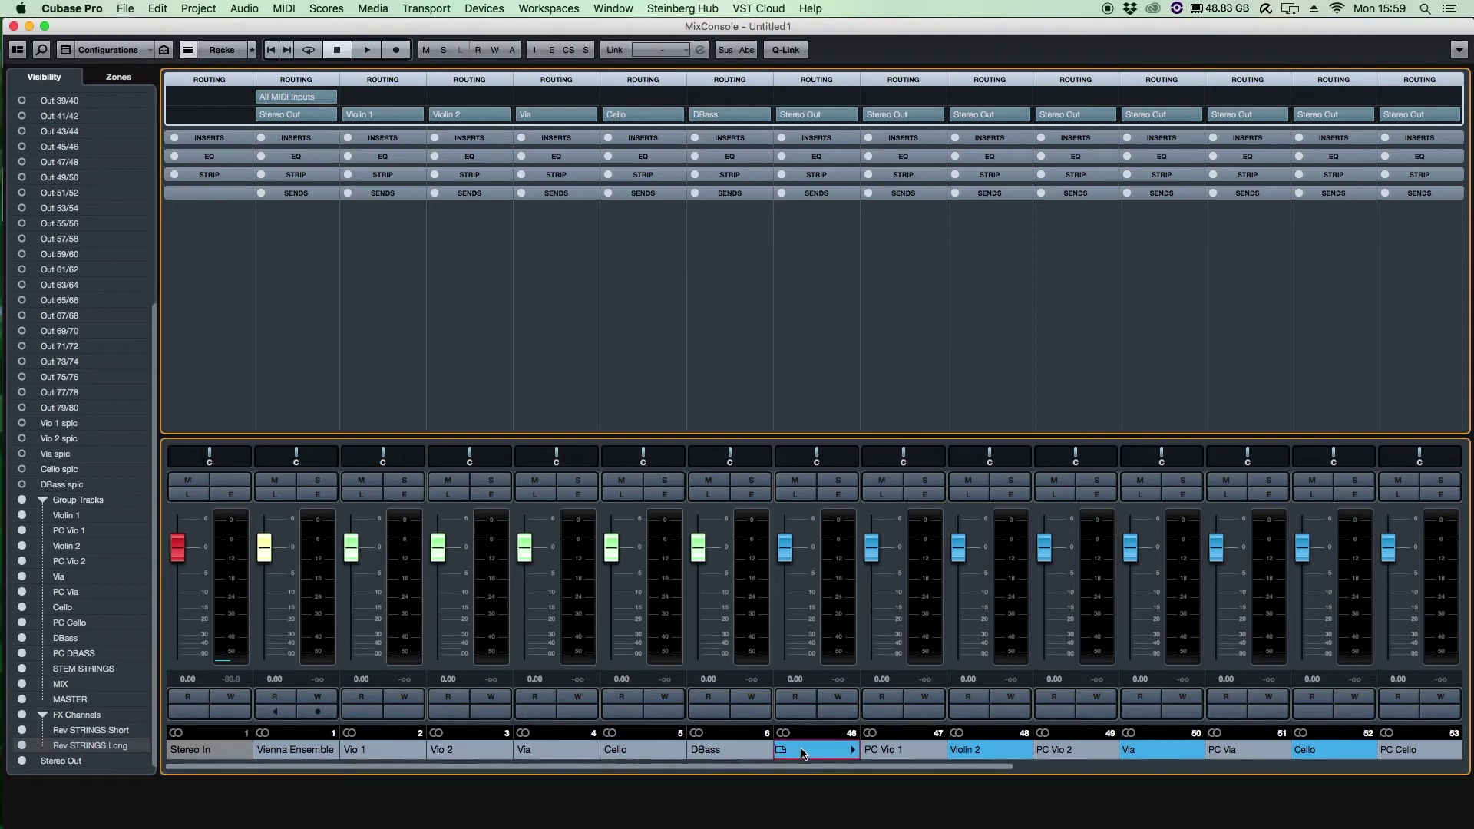
pyautogui.moveTo(785, 770); pyautogui.dragTo(1068, 771)
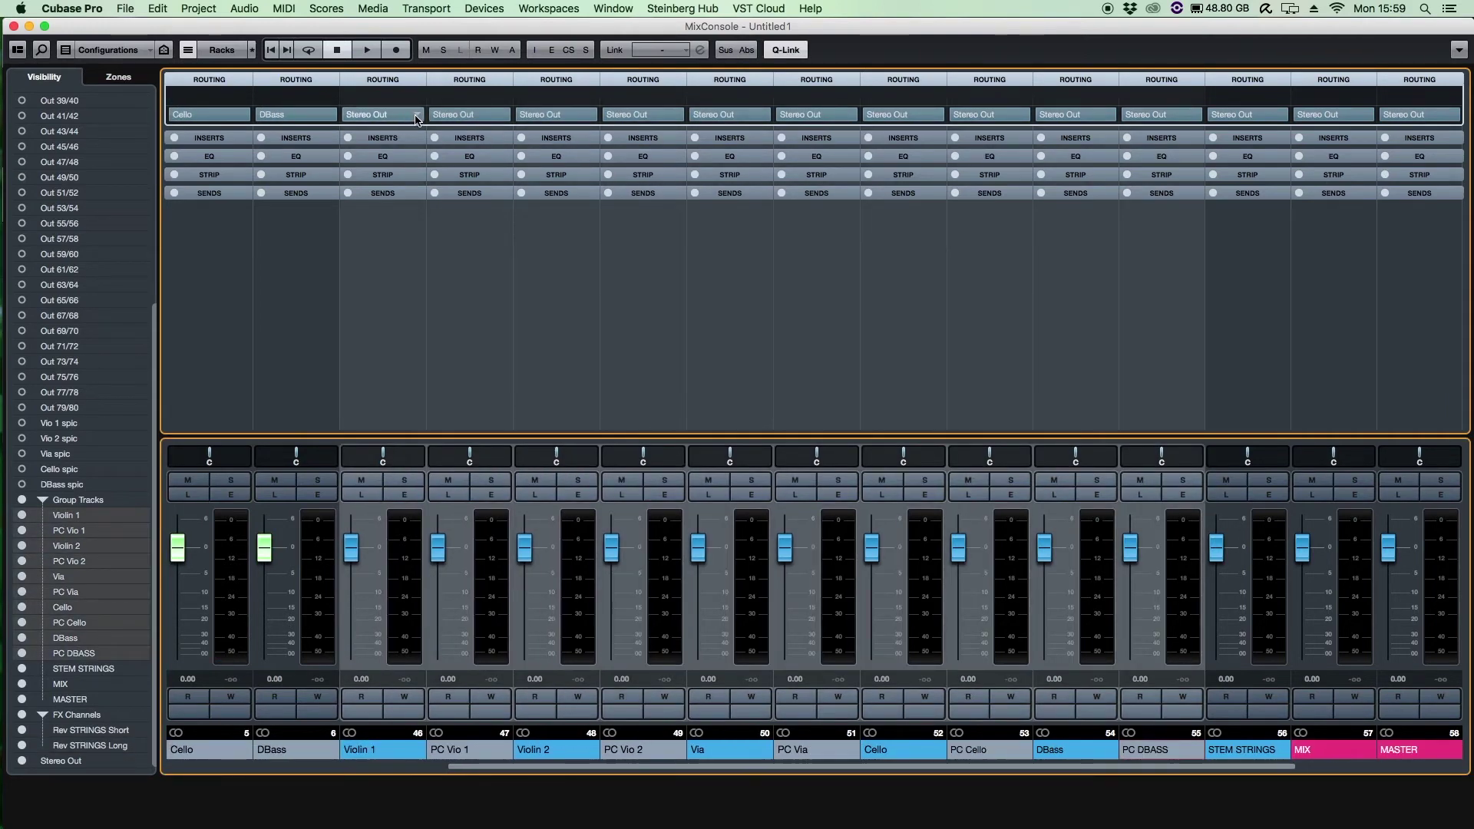
pyautogui.click(415, 117)
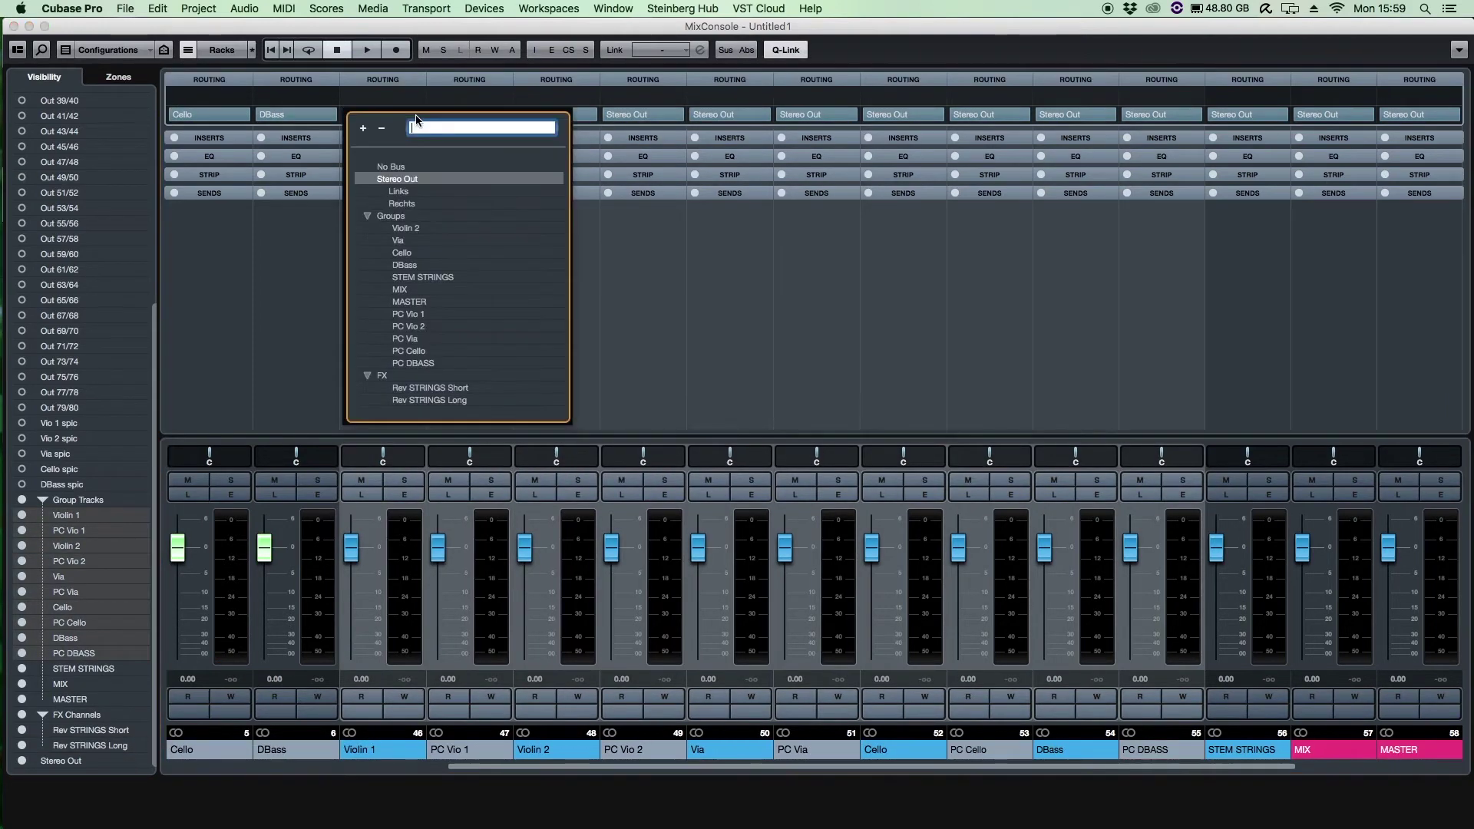
pyautogui.click(453, 279)
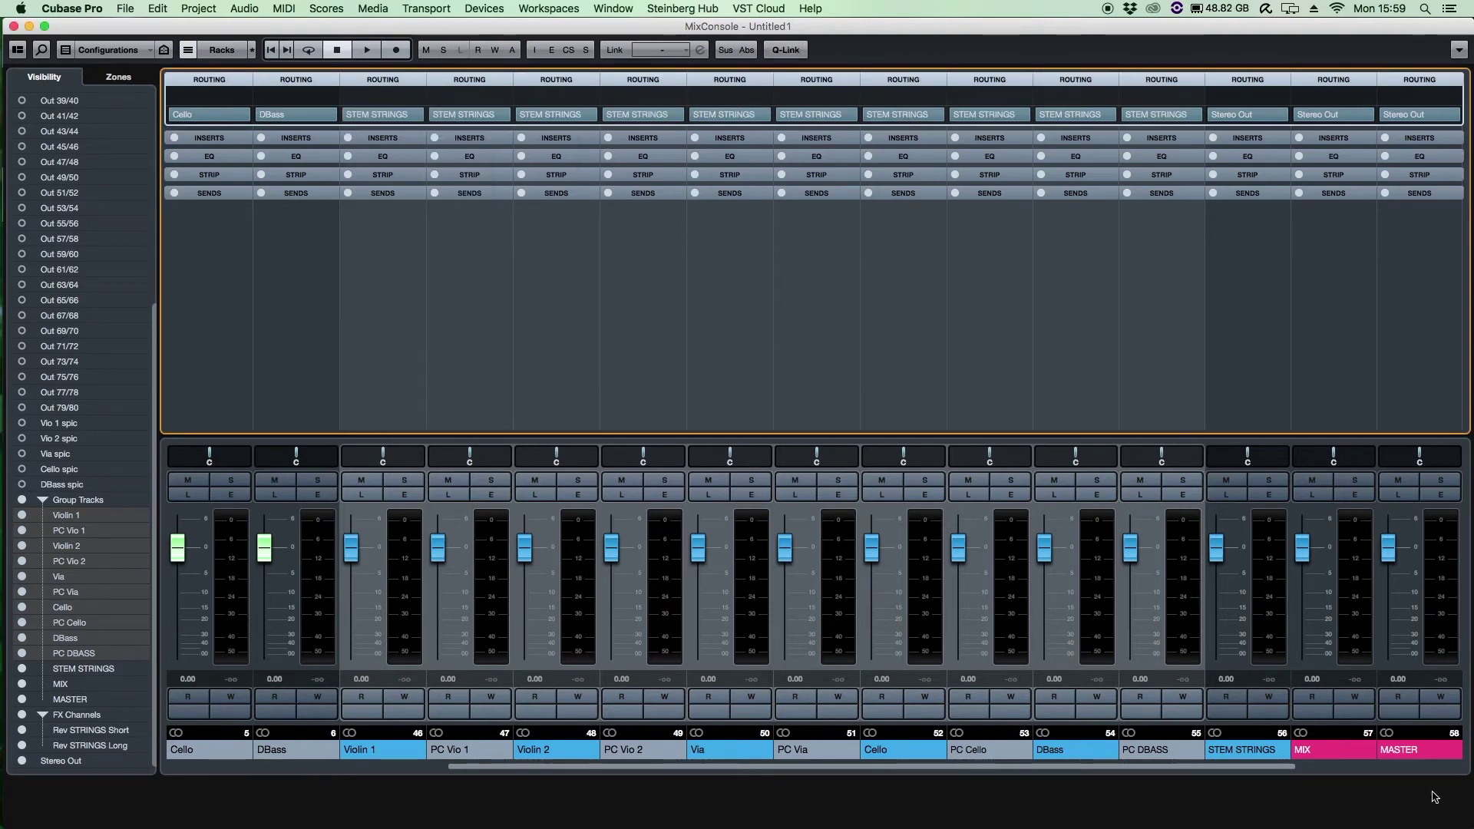
pyautogui.hotkey('alt', 'shift')
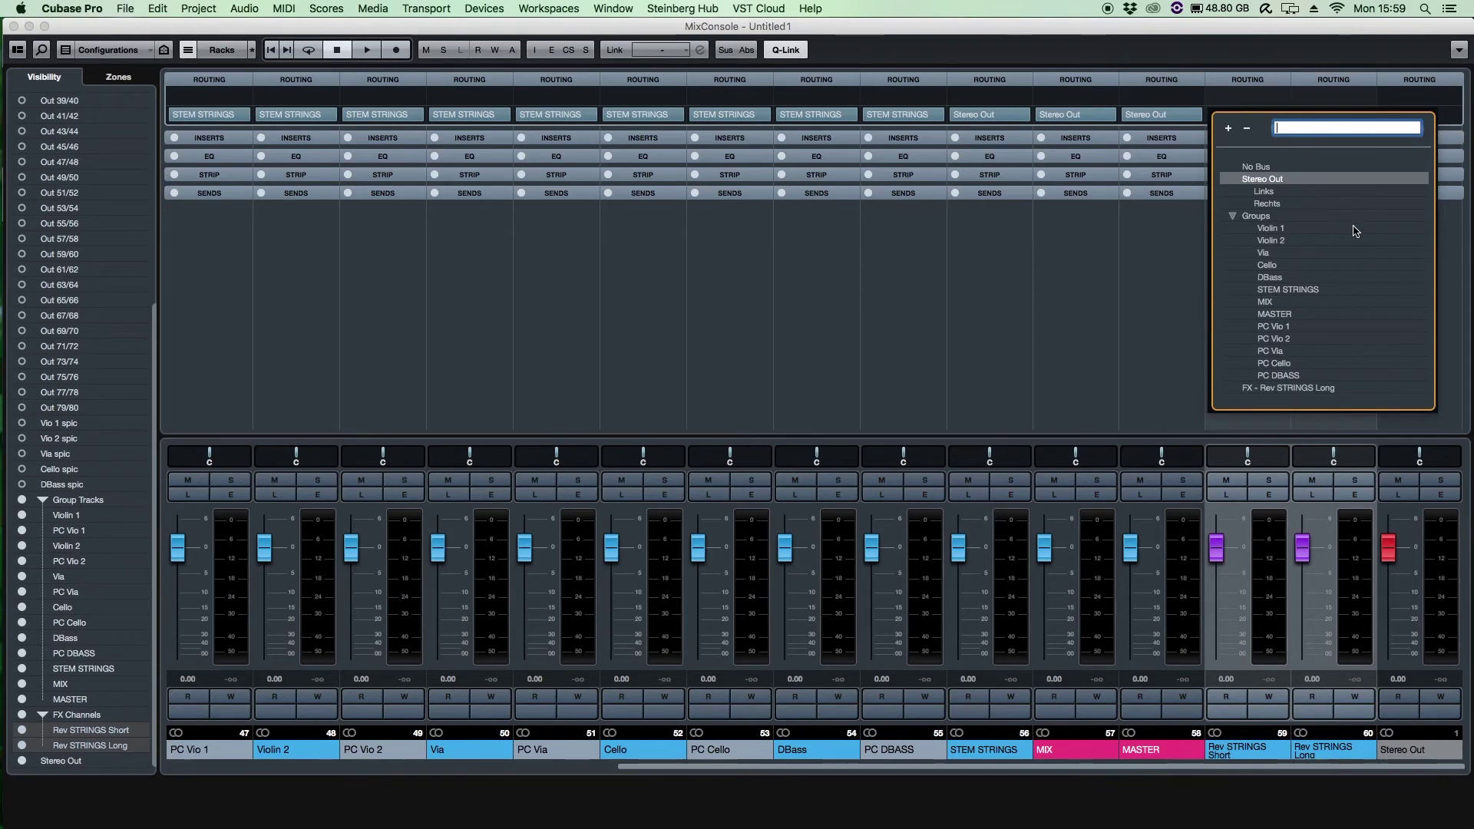
pyautogui.click(1280, 294)
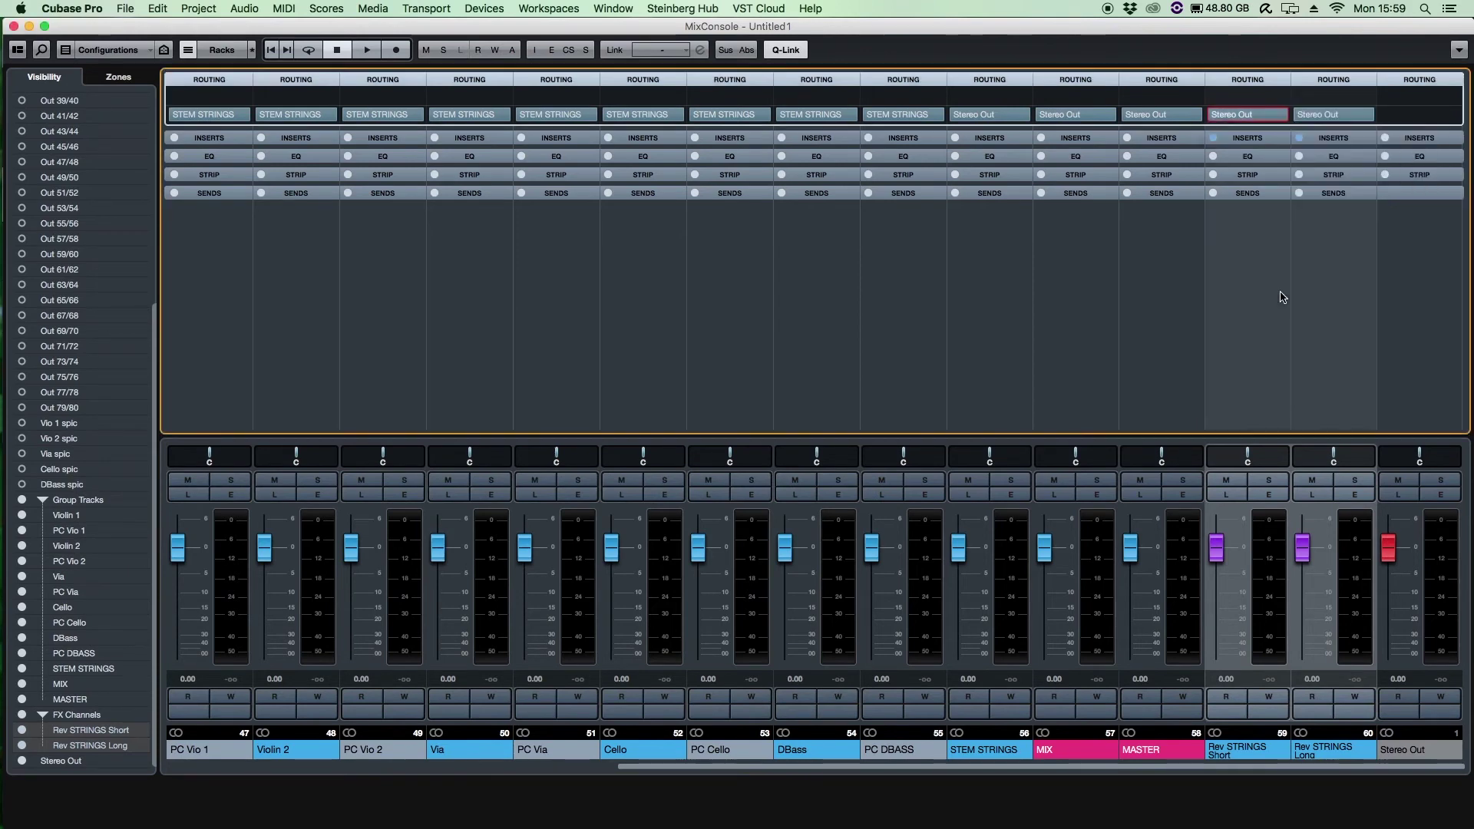
# - Route the STEM STRINGS channel to MIX and the MIX channel to MASTER
pyautogui.click(1021, 115)
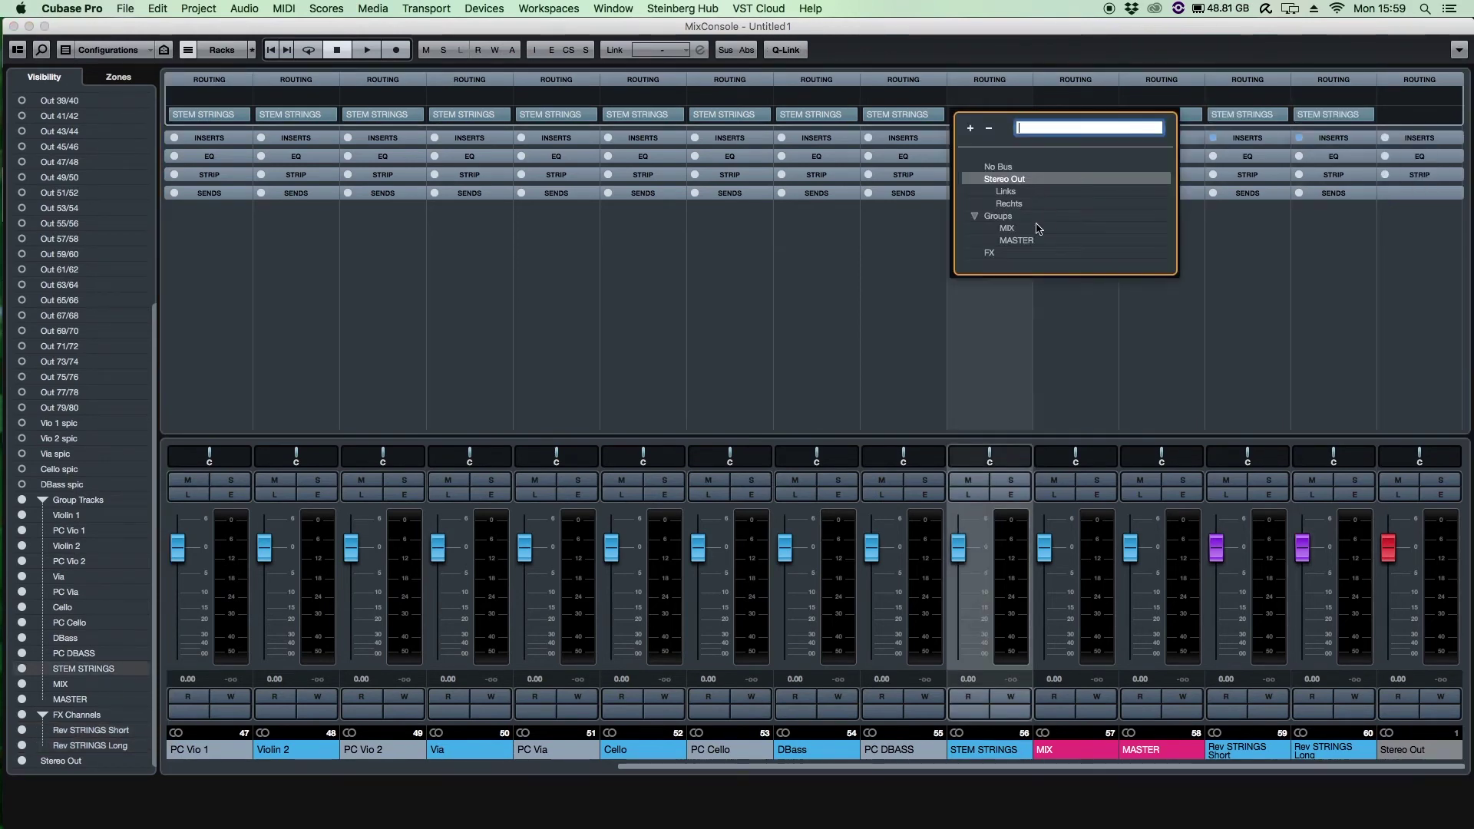
pyautogui.click(1032, 228)
pyautogui.click(1108, 115)
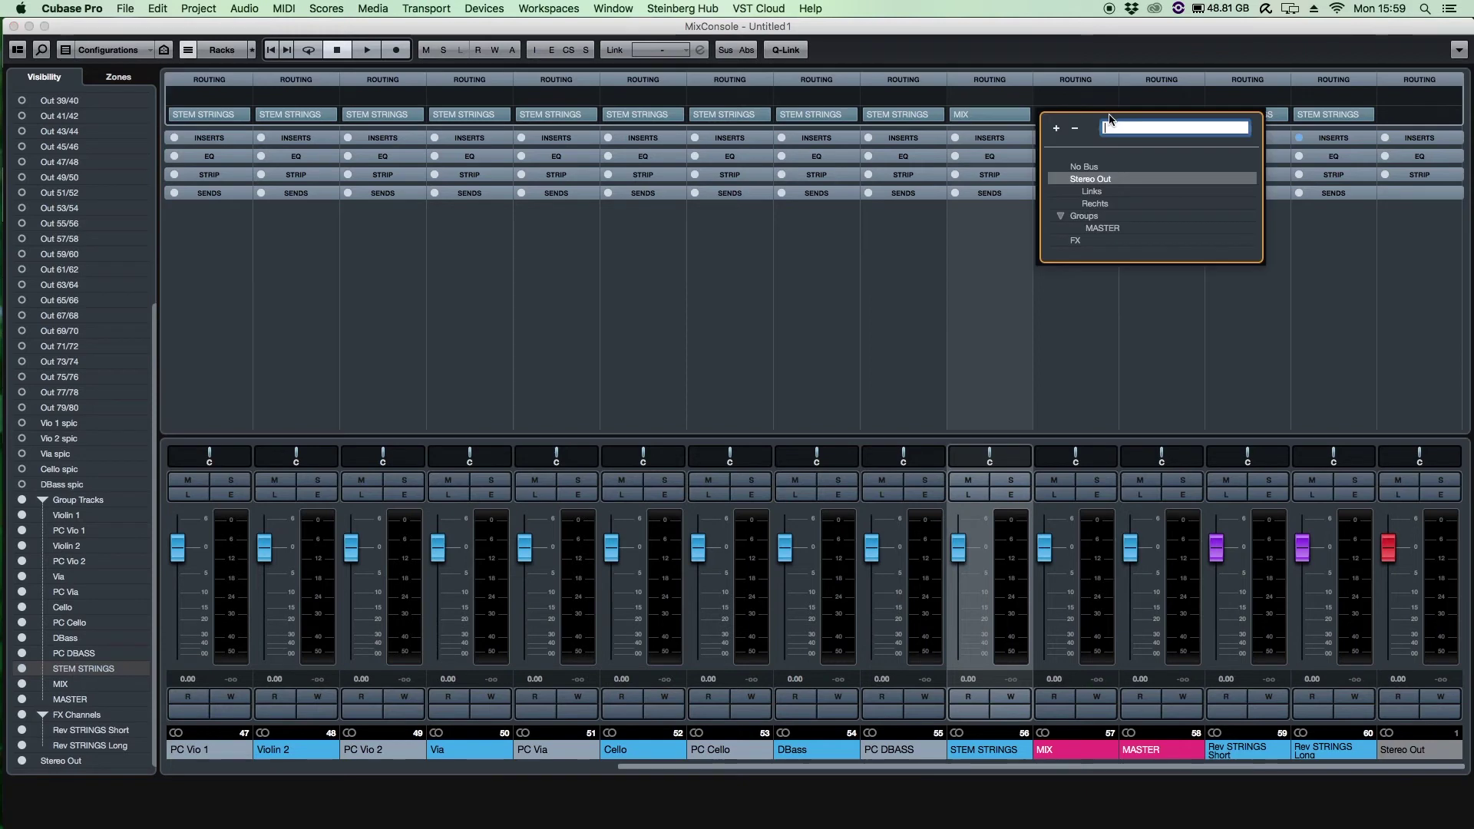
pyautogui.click(1101, 229)
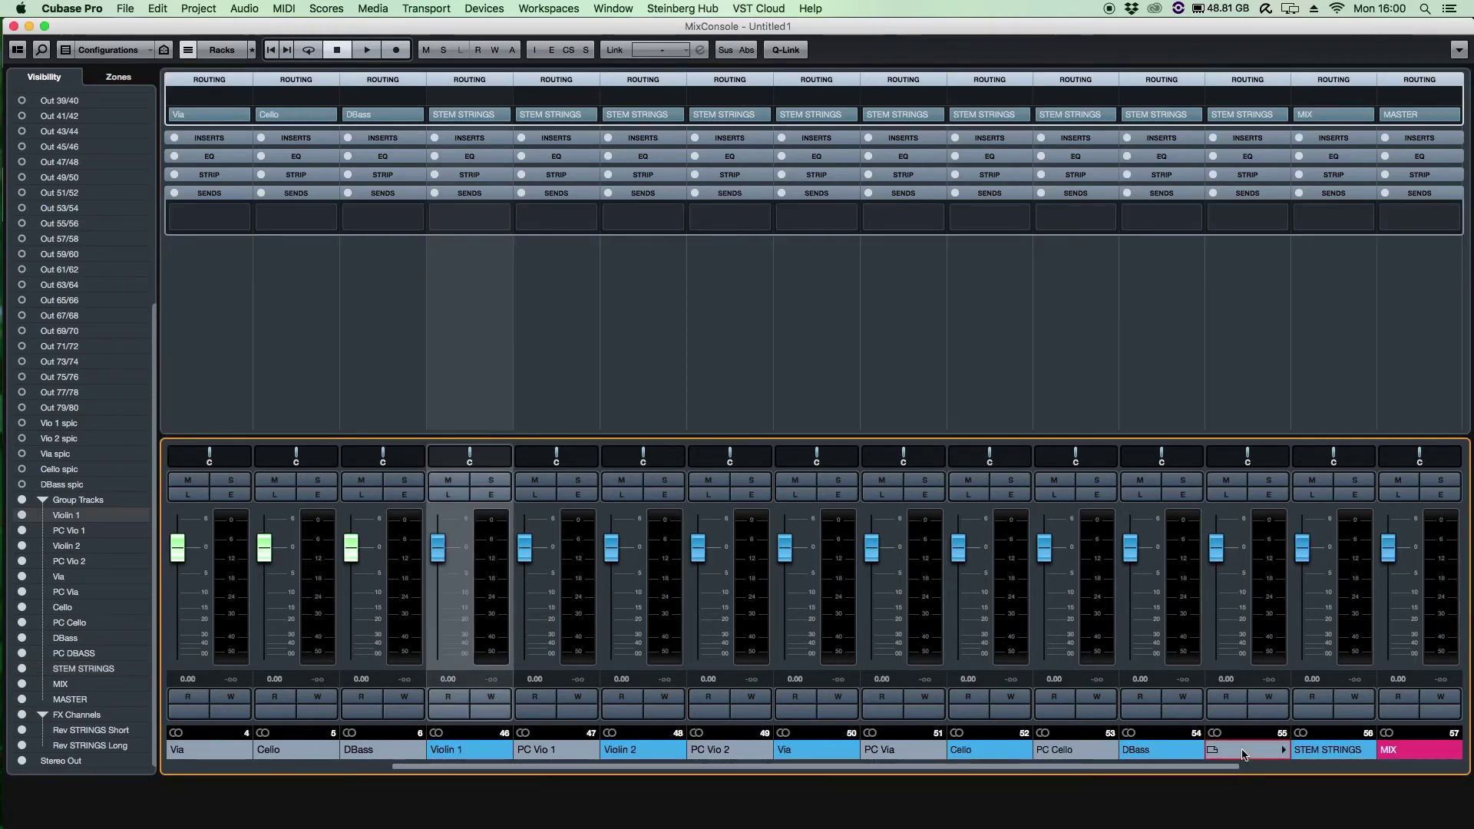
# - Add sends to Rev STRINGS Short and Rev STRINGS Long on all group channels from Violin 1 through PC DBASS
pyautogui.keyDown('shift'); pyautogui.click(1244, 755); pyautogui.keyUp('shift')
pyautogui.click(506, 221)
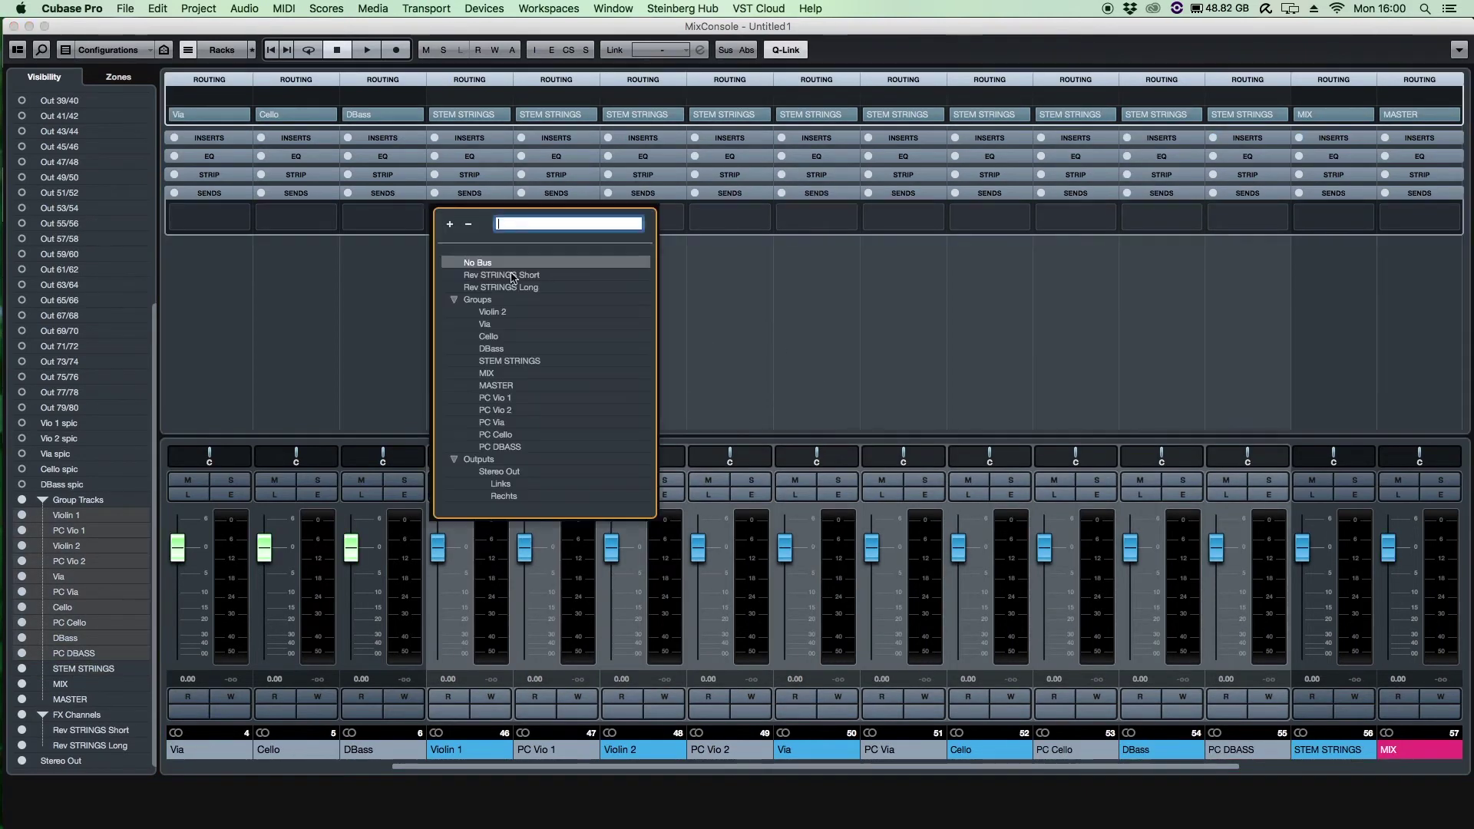
pyautogui.click(496, 271)
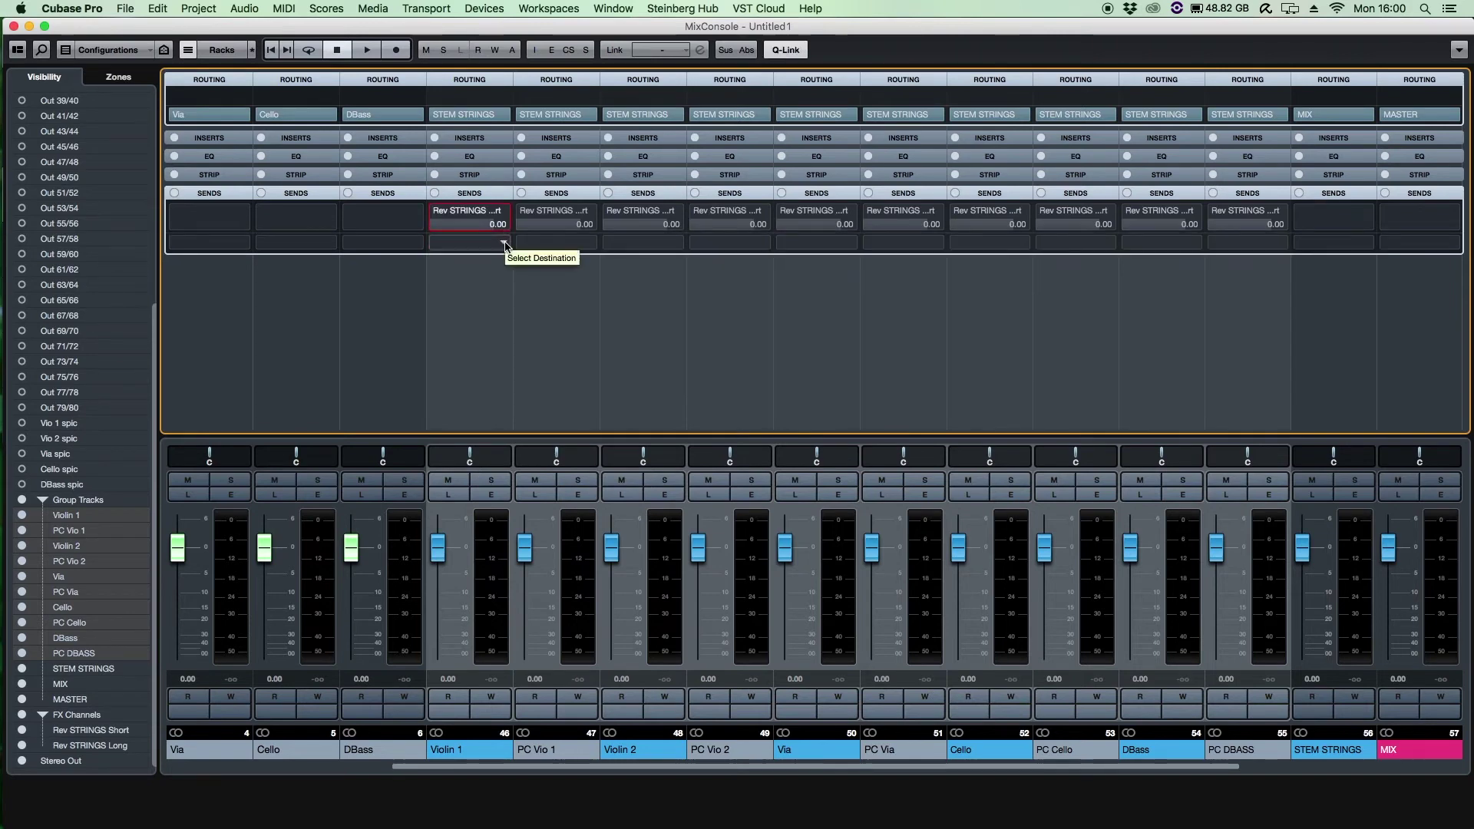
pyautogui.click(505, 242)
pyautogui.click(546, 319)
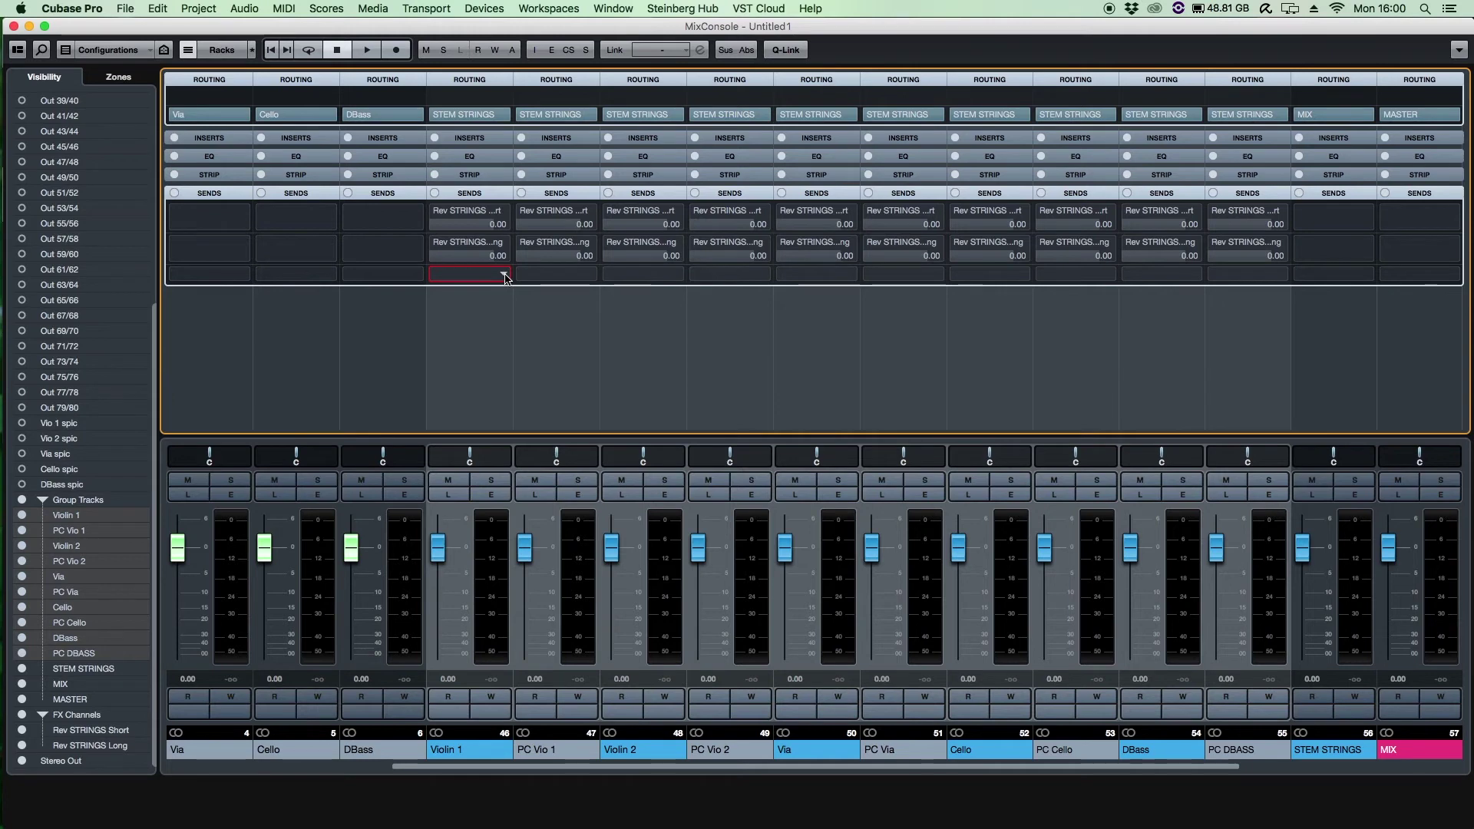
# - Assign the third send of Violin 1, Violin 2, Via, Cello and DBass to each one's matching PC group
pyautogui.click(505, 276)
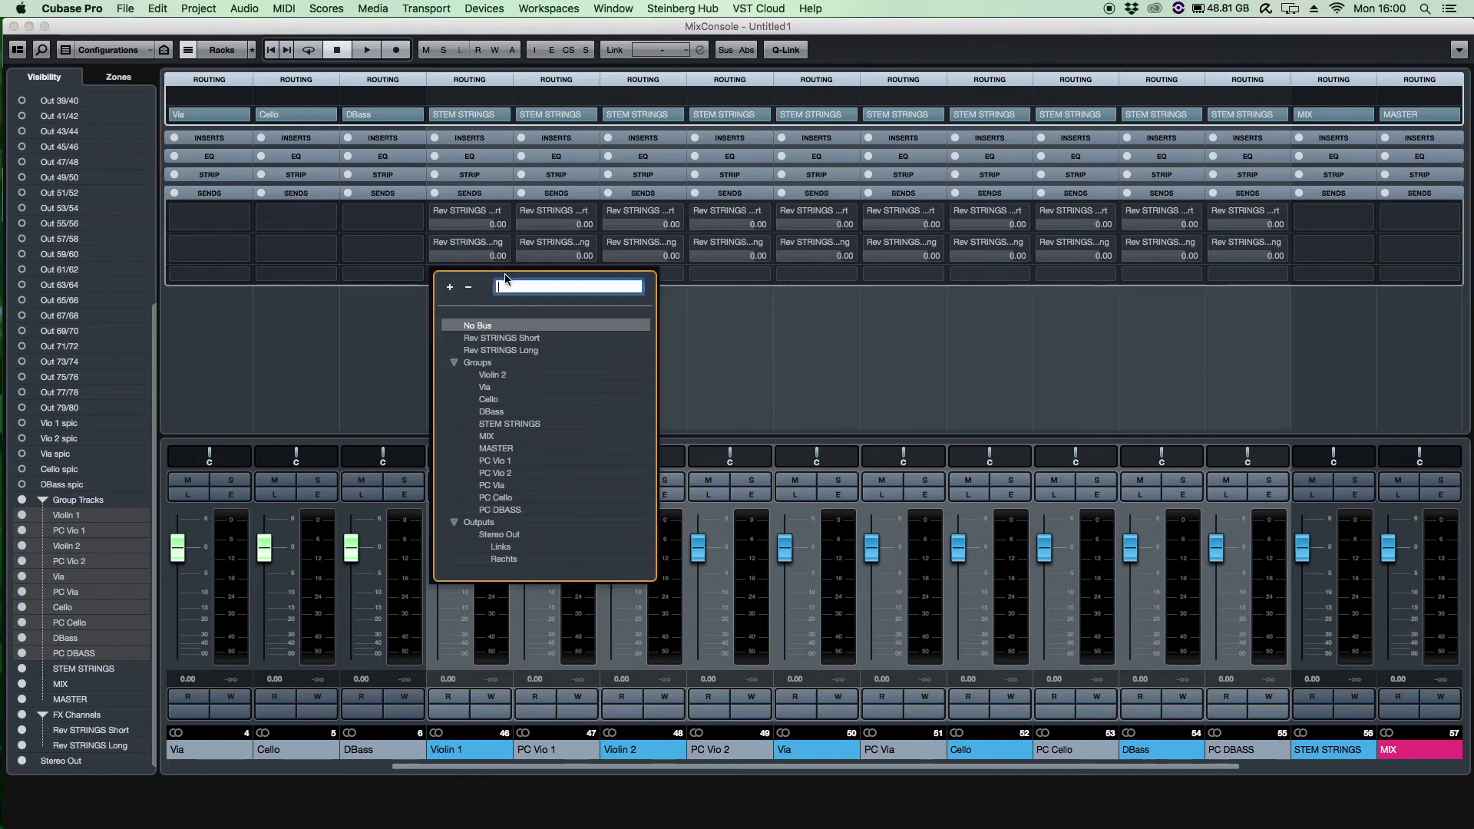
pyautogui.click(514, 462)
pyautogui.click(678, 282)
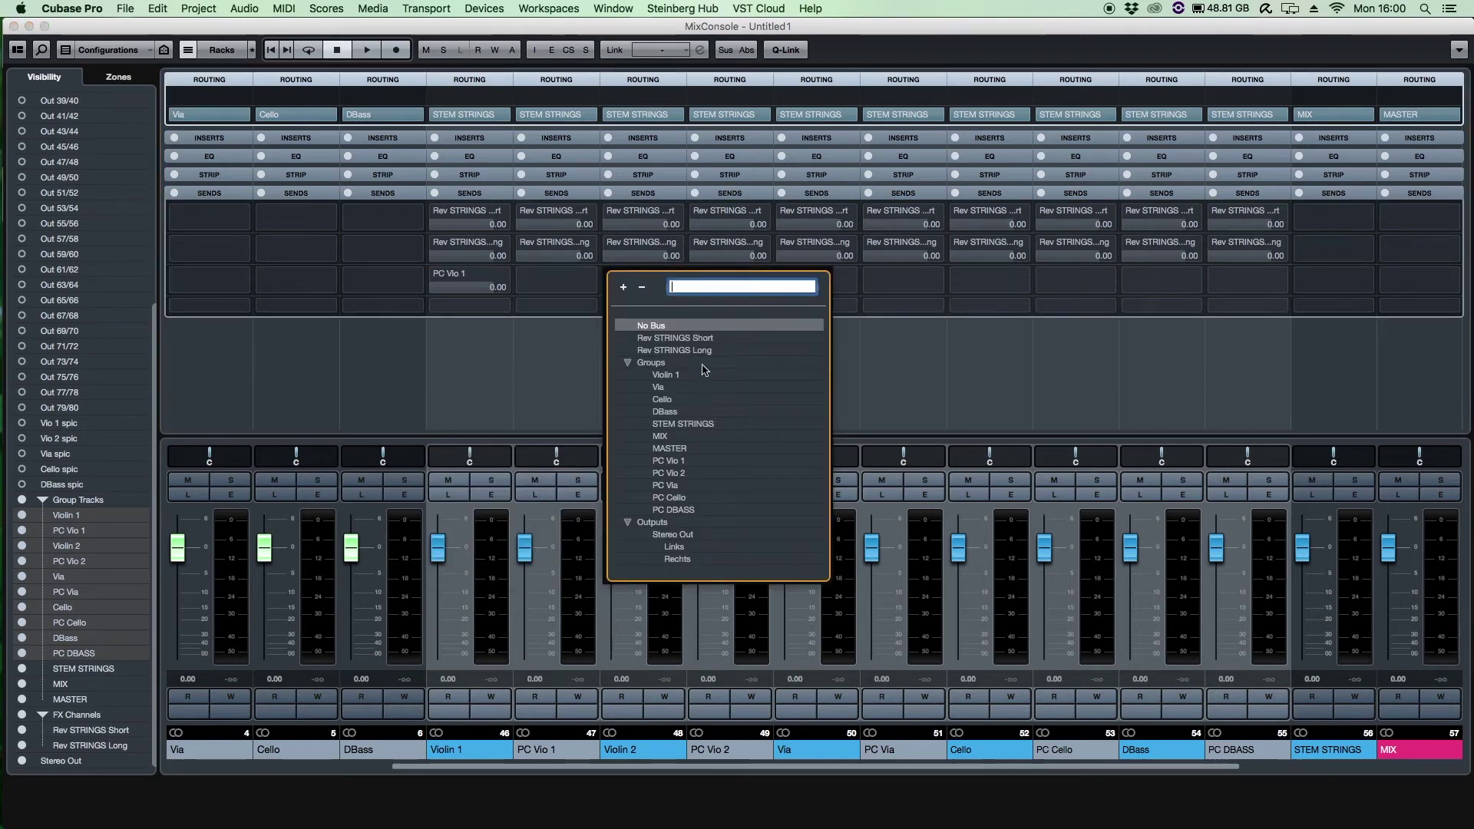
pyautogui.click(689, 472)
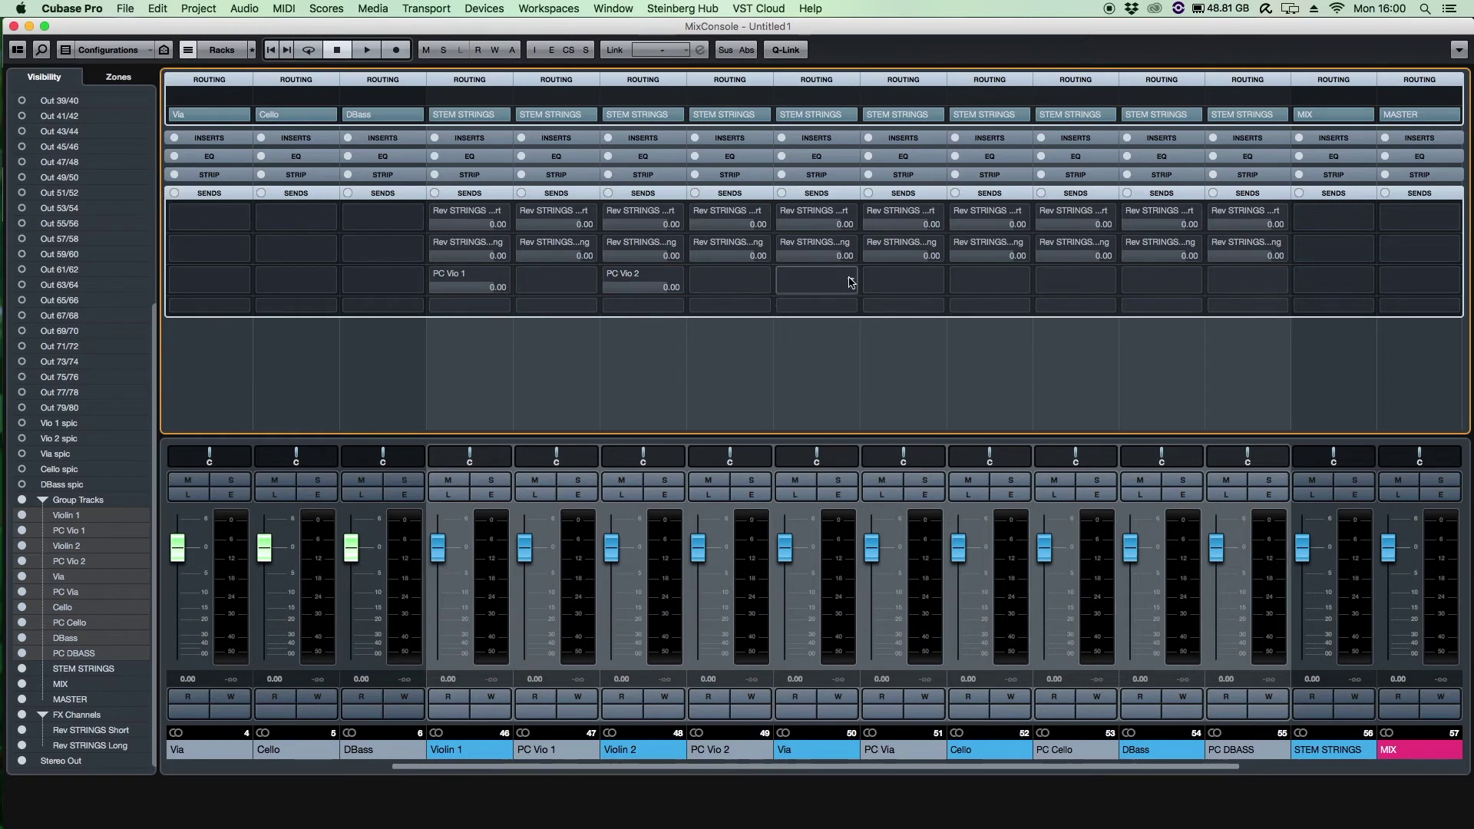
pyautogui.click(850, 281)
pyautogui.click(867, 484)
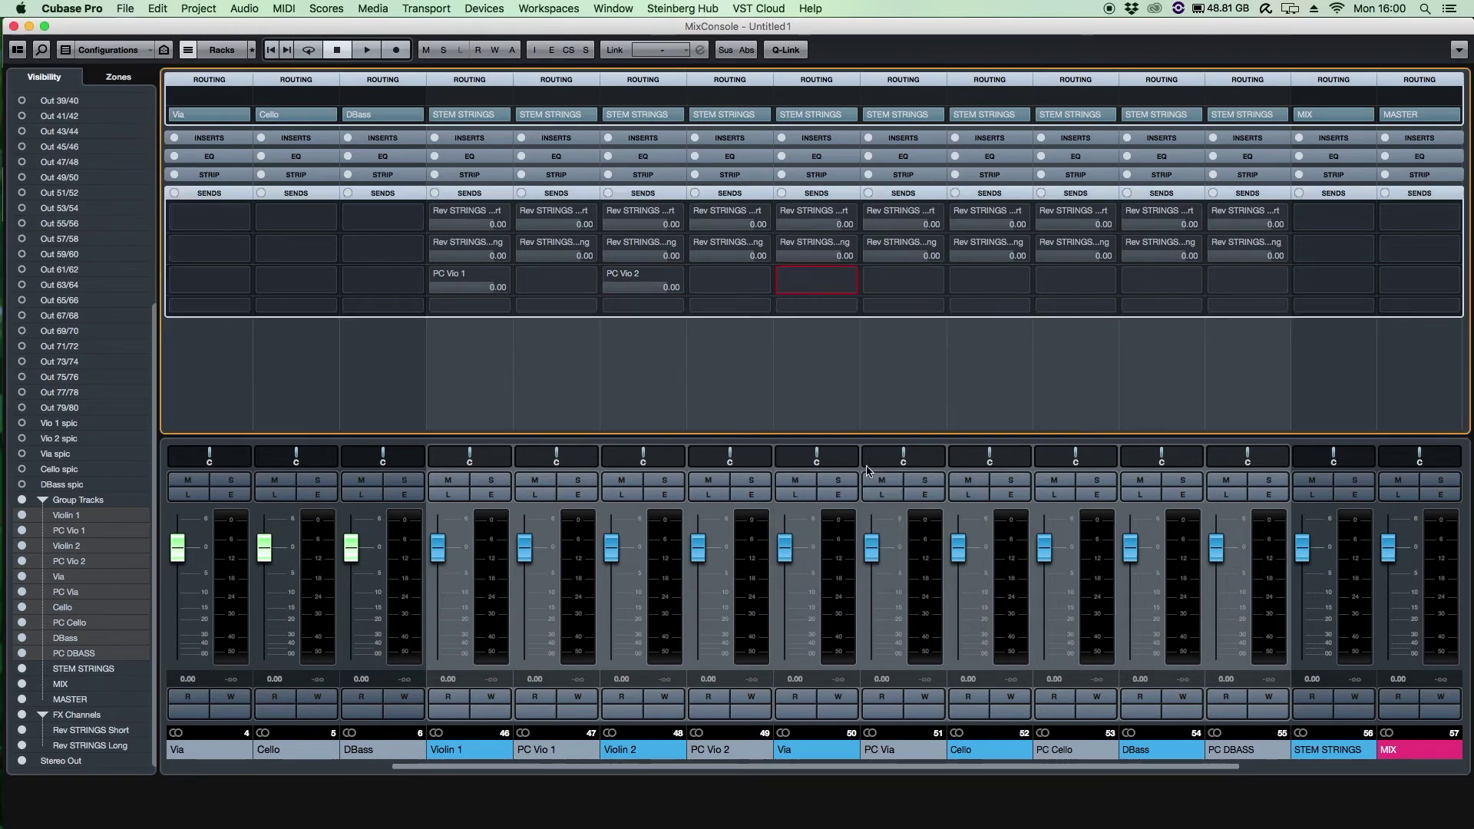
pyautogui.click(1024, 285)
pyautogui.click(1021, 498)
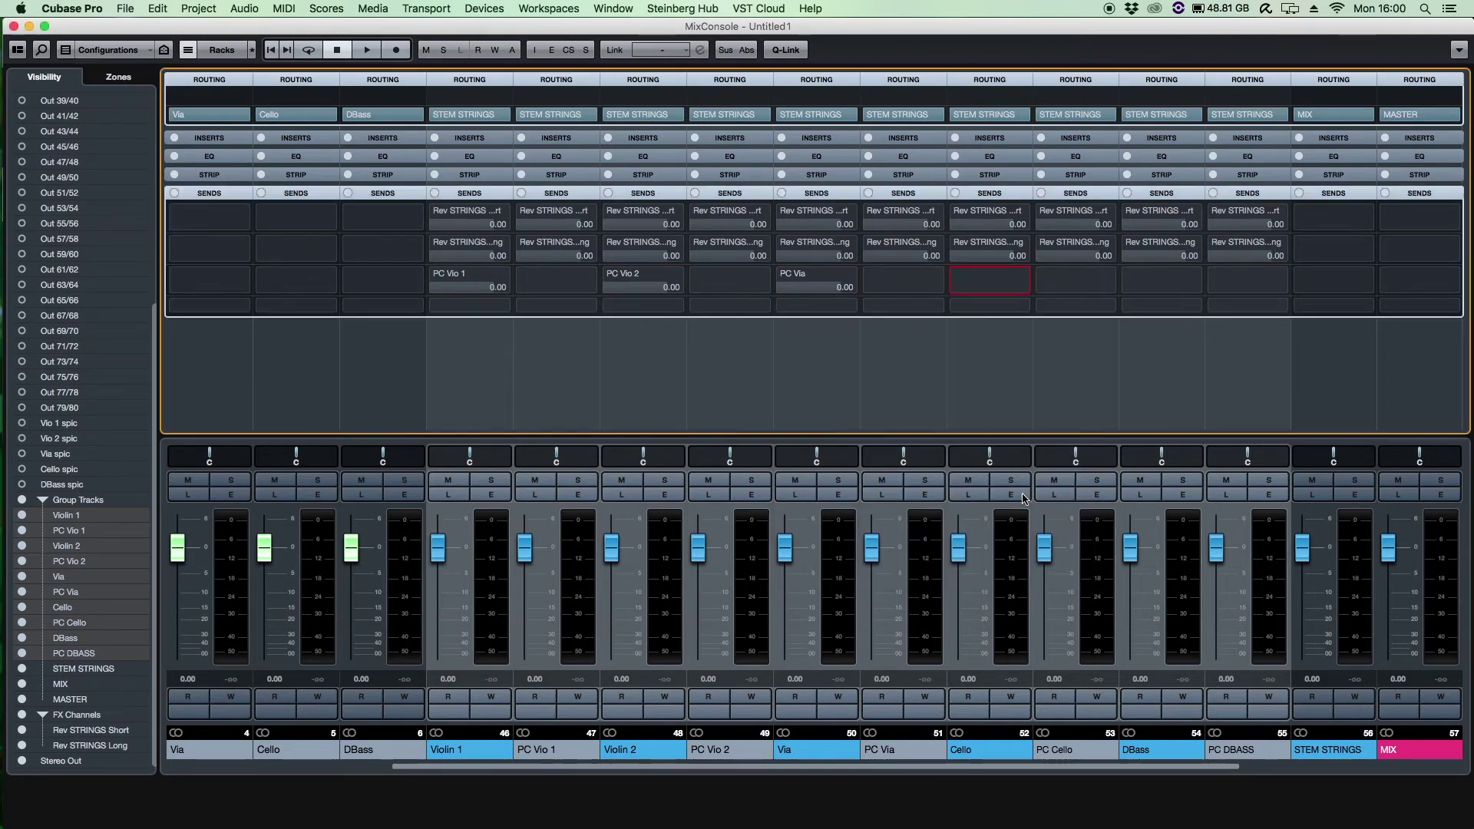
pyautogui.click(1194, 284)
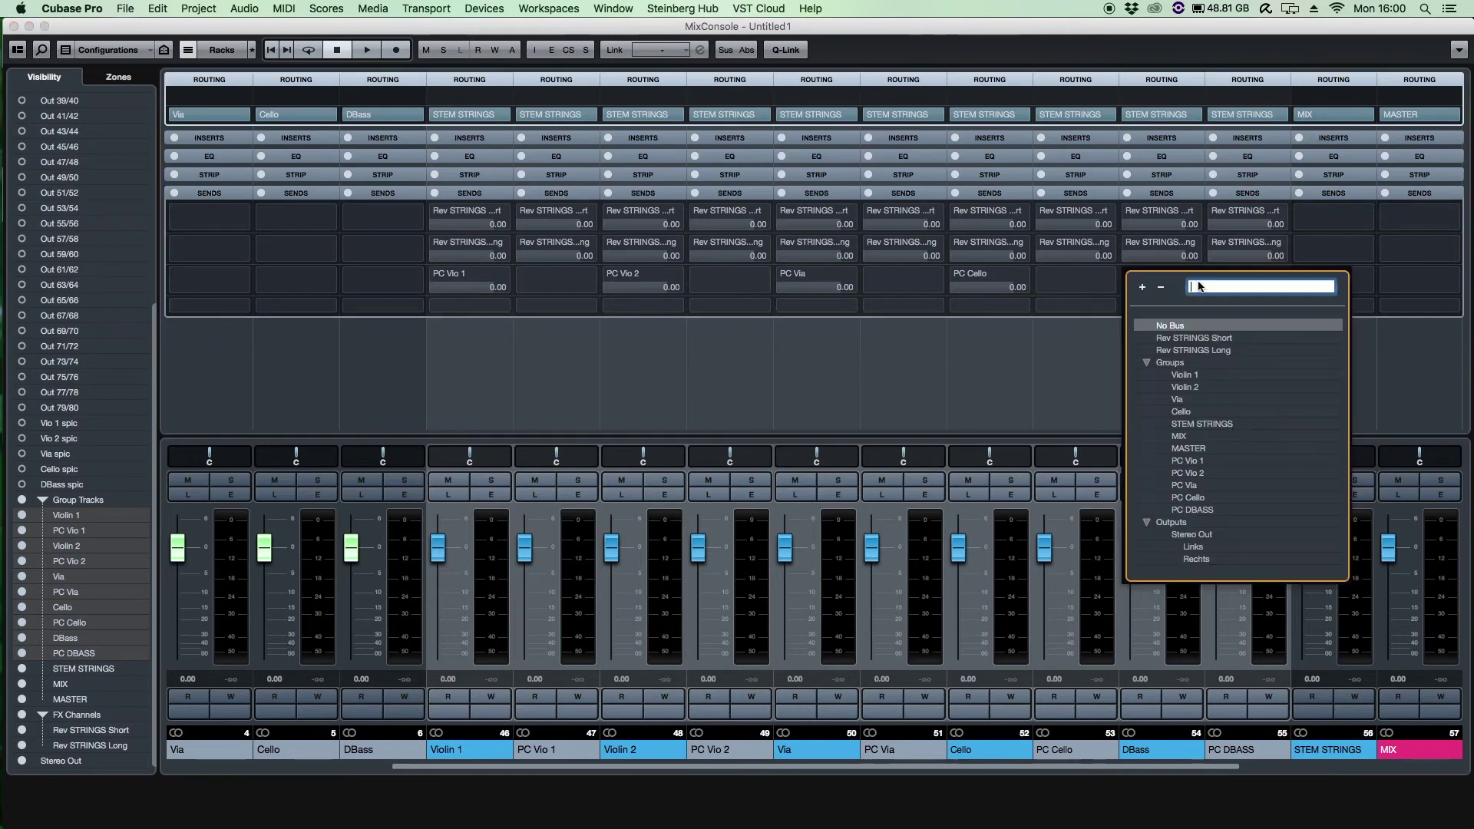
pyautogui.click(1198, 510)
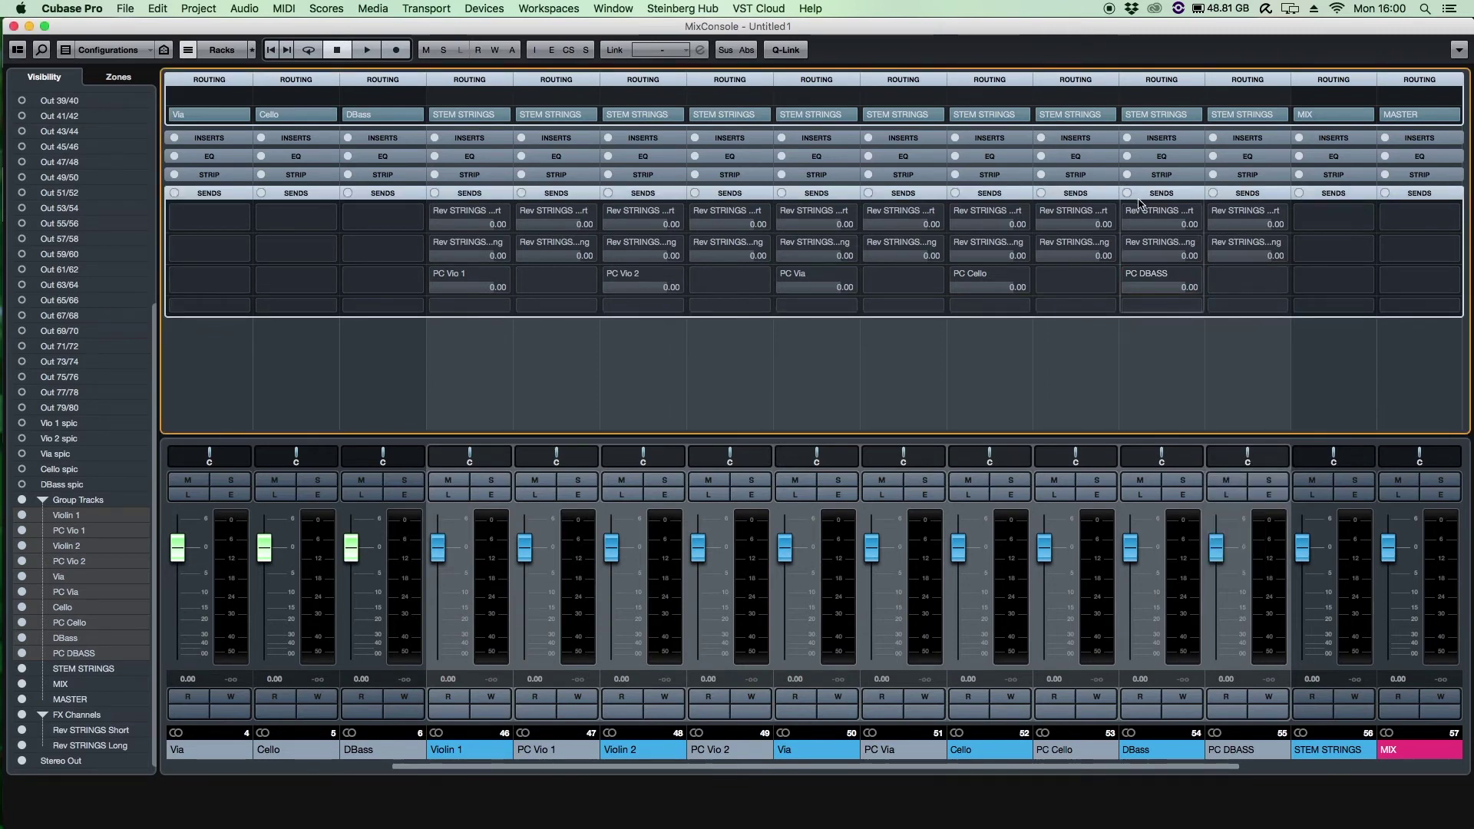
# - Activate the reverb sends on PC DBASS, DBass, PC Cello and Cello, plus the PC sends on DBass and Cello
pyautogui.click(1214, 243)
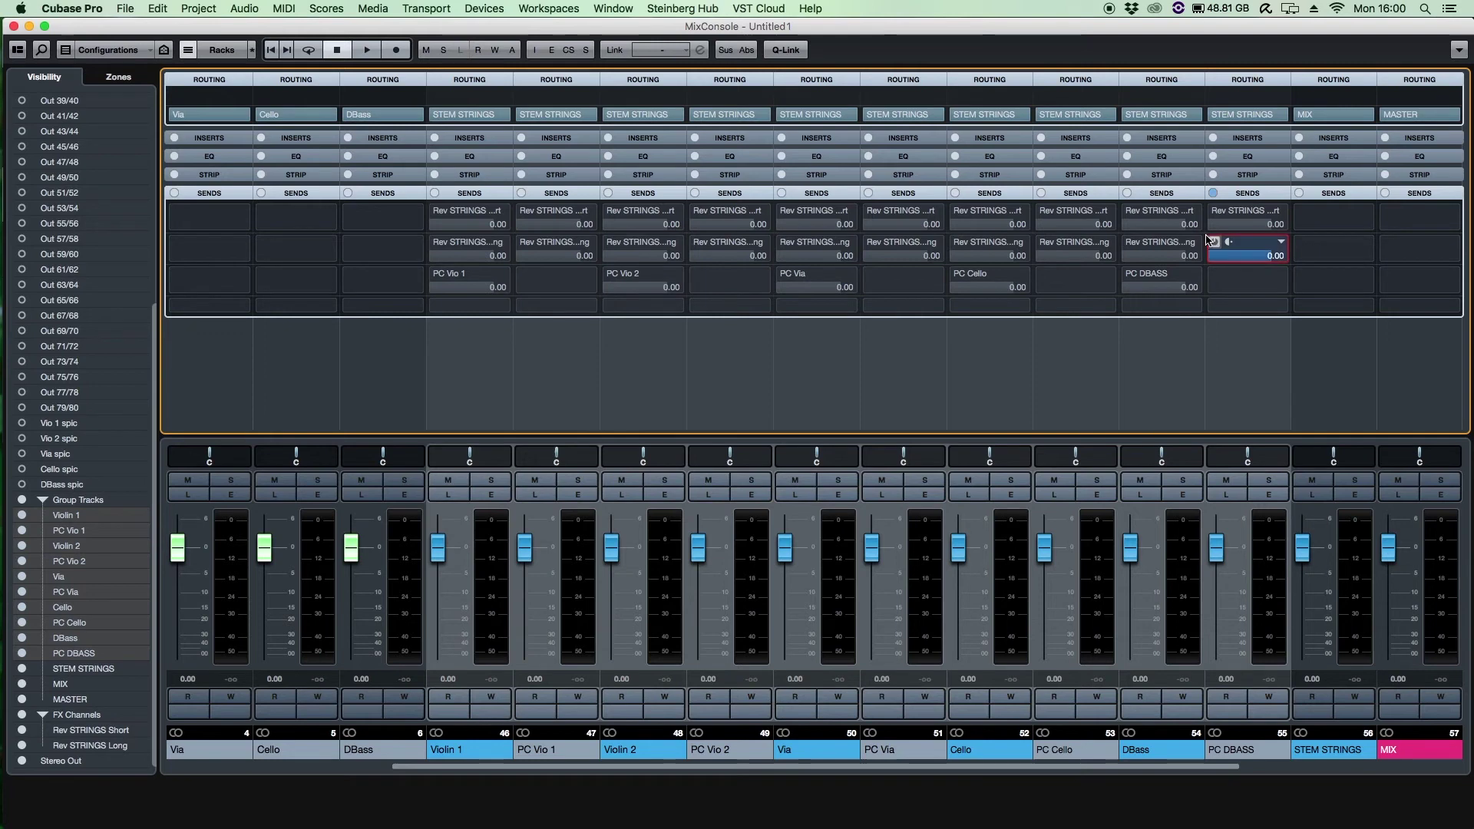
pyautogui.click(1214, 210)
pyautogui.click(1129, 210)
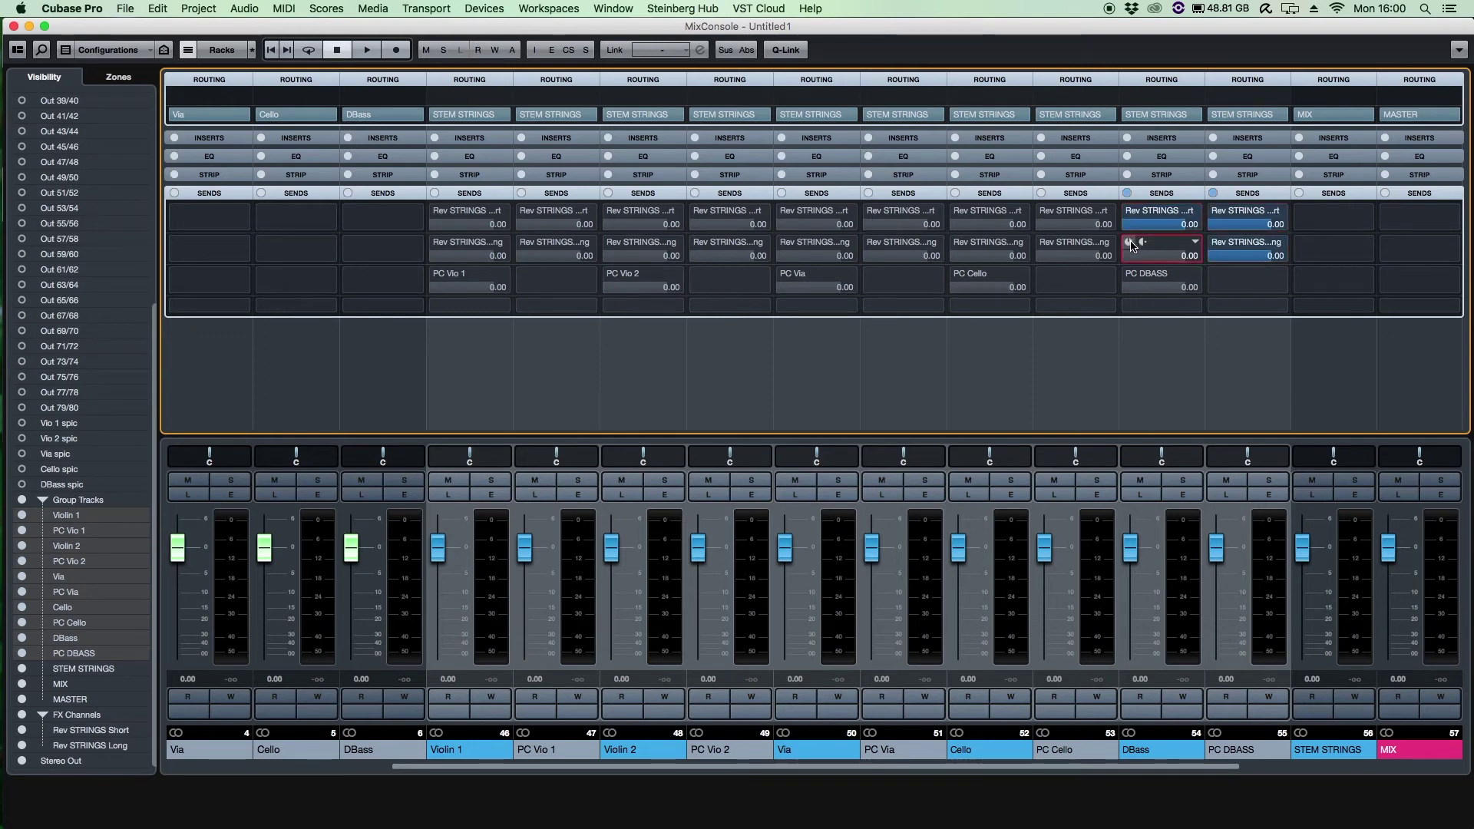
pyautogui.click(1129, 274)
pyautogui.click(1043, 210)
pyautogui.click(1042, 242)
pyautogui.click(960, 212)
pyautogui.click(960, 243)
pyautogui.click(969, 274)
# - Activate both reverb sends on PC Via and Via, plus the pre-fader PC Via send on Via
pyautogui.click(871, 243)
pyautogui.click(871, 212)
pyautogui.click(784, 212)
pyautogui.click(785, 243)
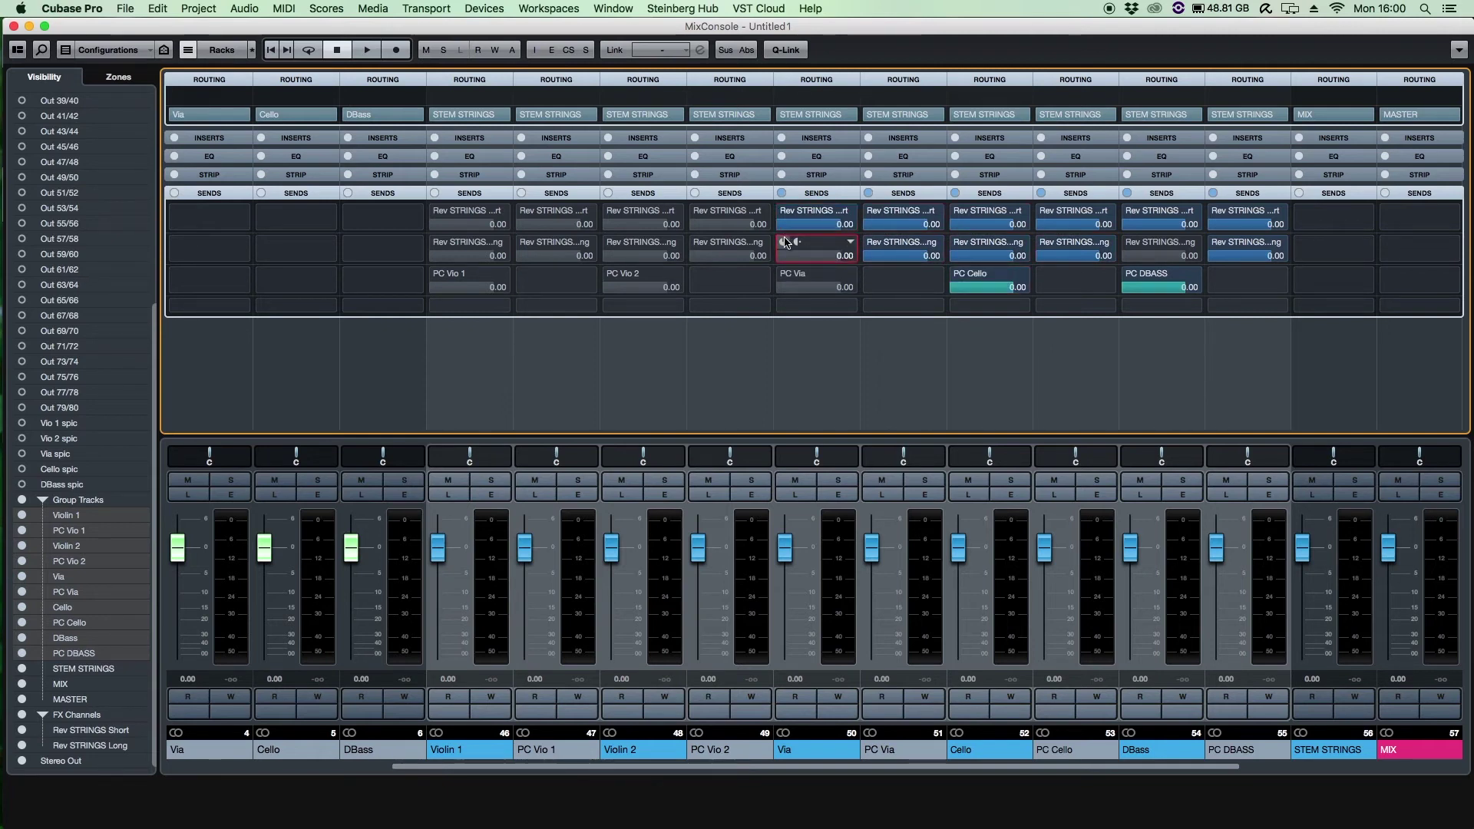
pyautogui.click(784, 275)
# - Activate both reverb sends on PC Vio 2 and Violin 2, plus the pre-fader PC Vio 2 send on Violin 2
pyautogui.click(734, 254)
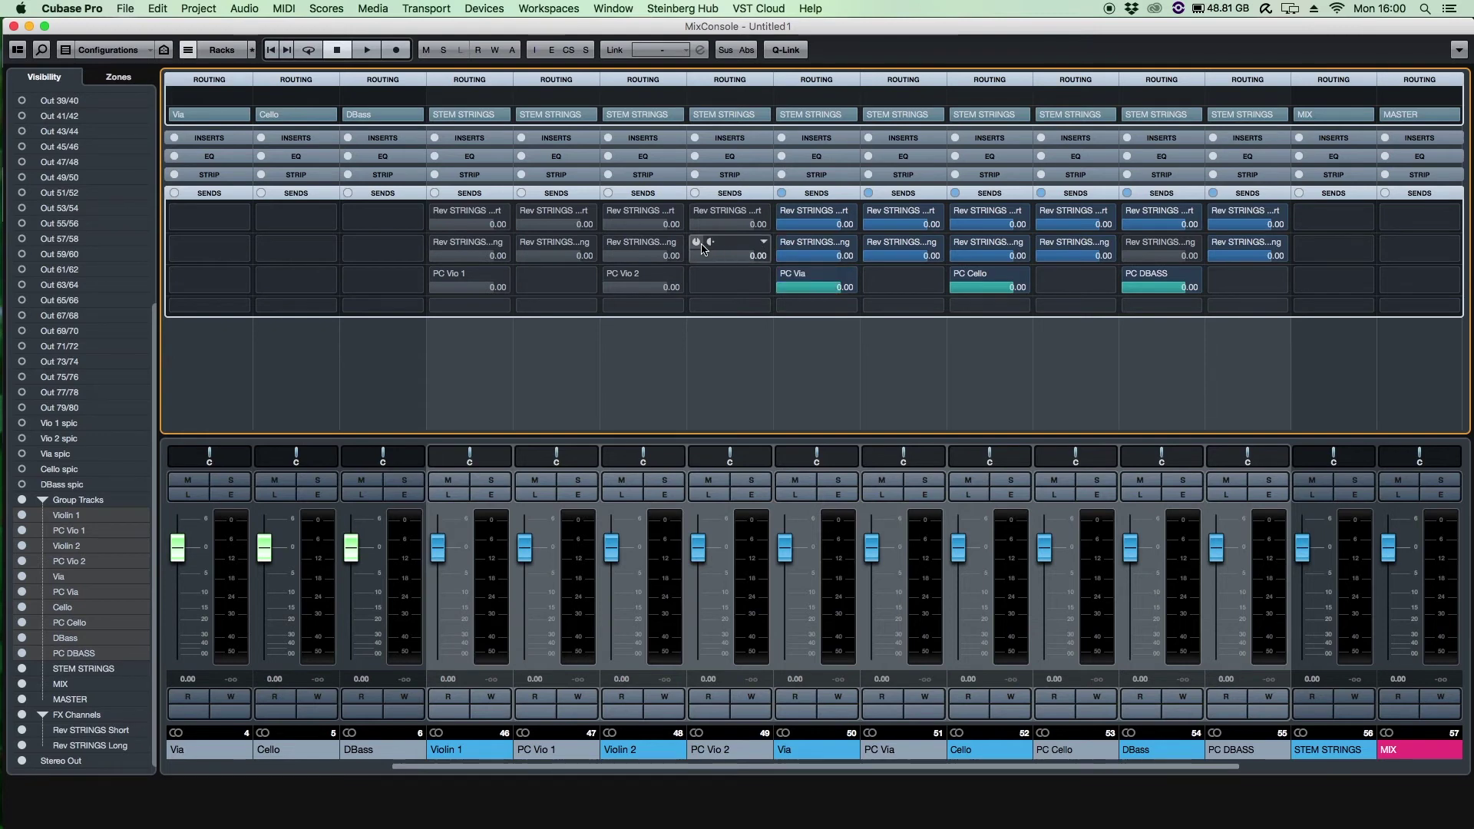
pyautogui.click(698, 212)
pyautogui.click(611, 211)
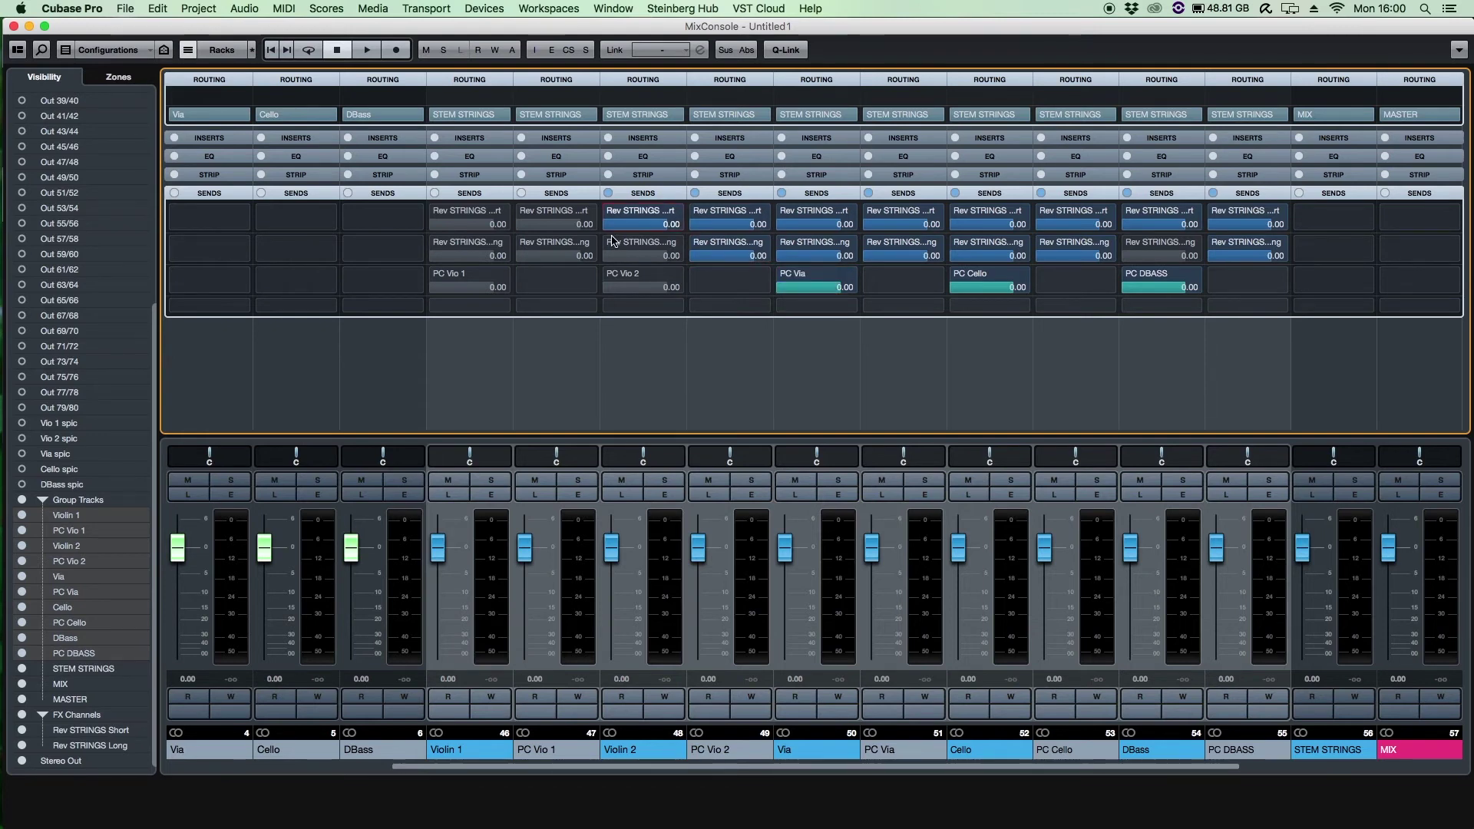
pyautogui.click(611, 244)
pyautogui.click(611, 275)
# - Activate the short reverb send on PC Vio 1 and all three Violin 1 sends, setting its PC Vio 1 send to pre-fader
pyautogui.click(524, 212)
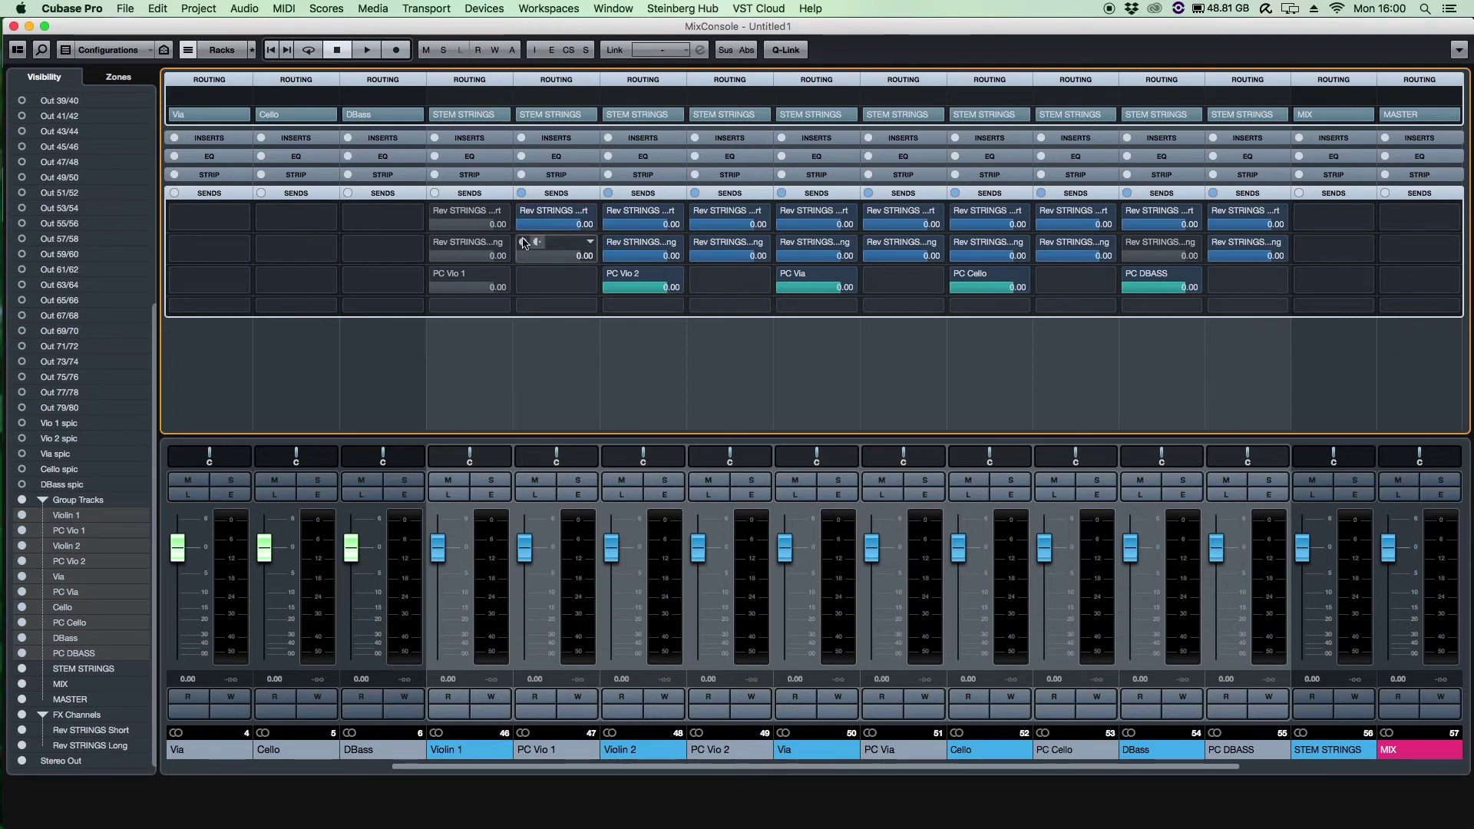
pyautogui.click(437, 214)
pyautogui.click(440, 245)
pyautogui.click(448, 278)
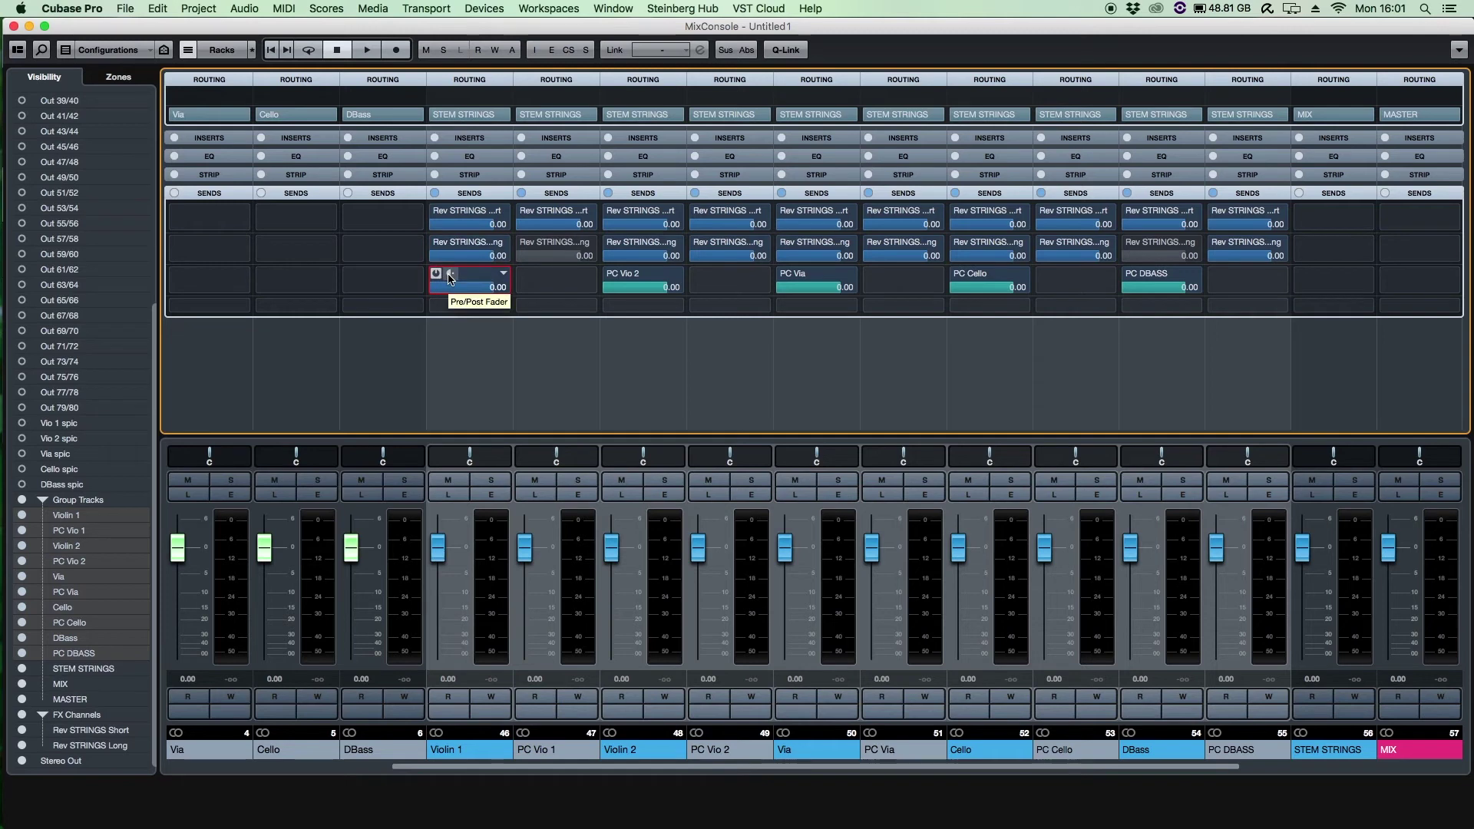
pyautogui.click(449, 276)
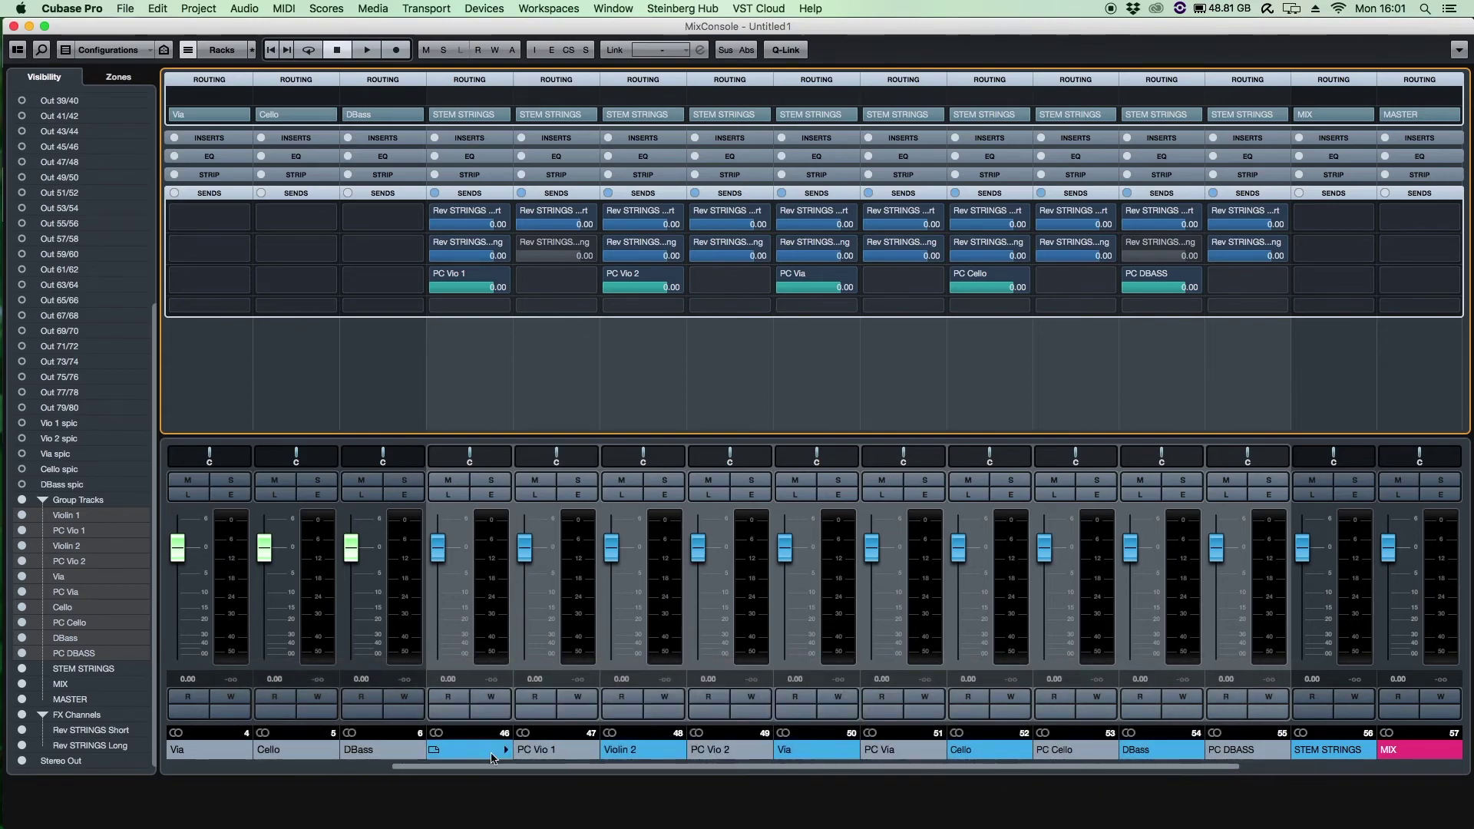
# - Create a four-bar MIDI part on the Vio 1 spic track and fill it with repeated eighth-note D4s
pyautogui.moveTo(459, 768); pyautogui.dragTo(408, 767)
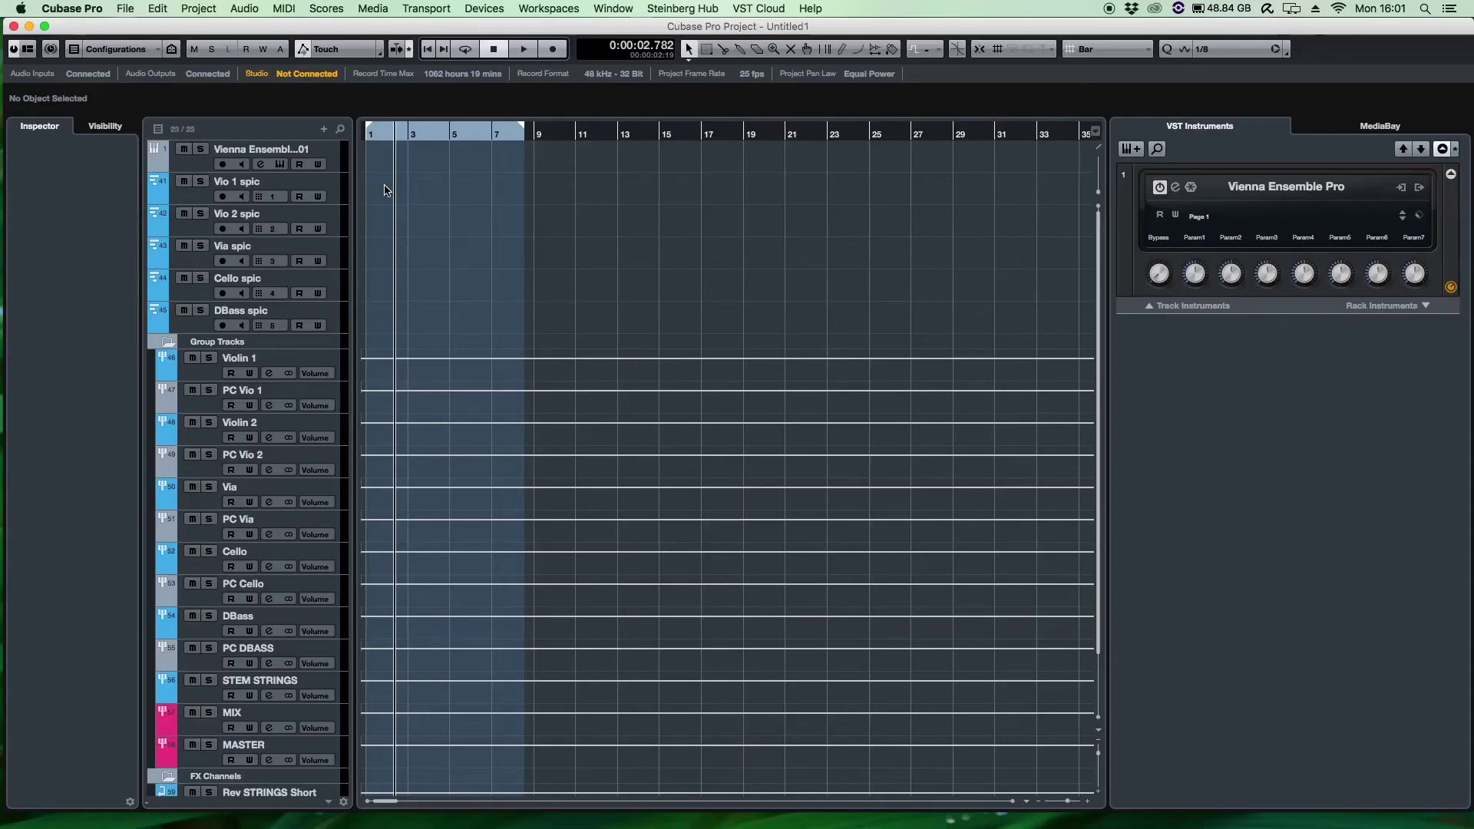
pyautogui.doubleClick(384, 187)
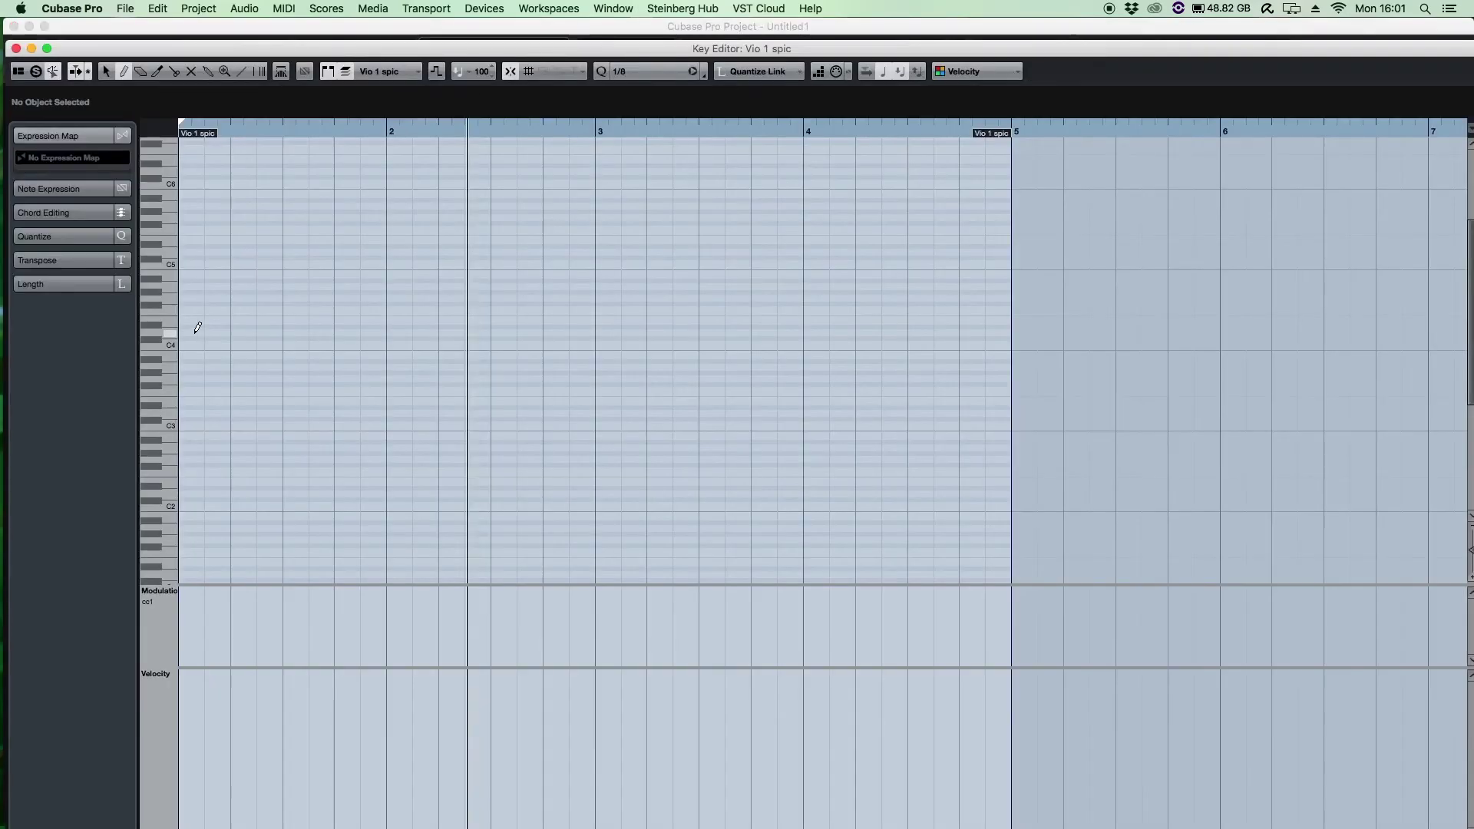
pyautogui.click(194, 333)
pyautogui.click(215, 332)
pyautogui.click(241, 332)
pyautogui.click(269, 332)
pyautogui.moveTo(304, 314); pyautogui.dragTo(180, 351)
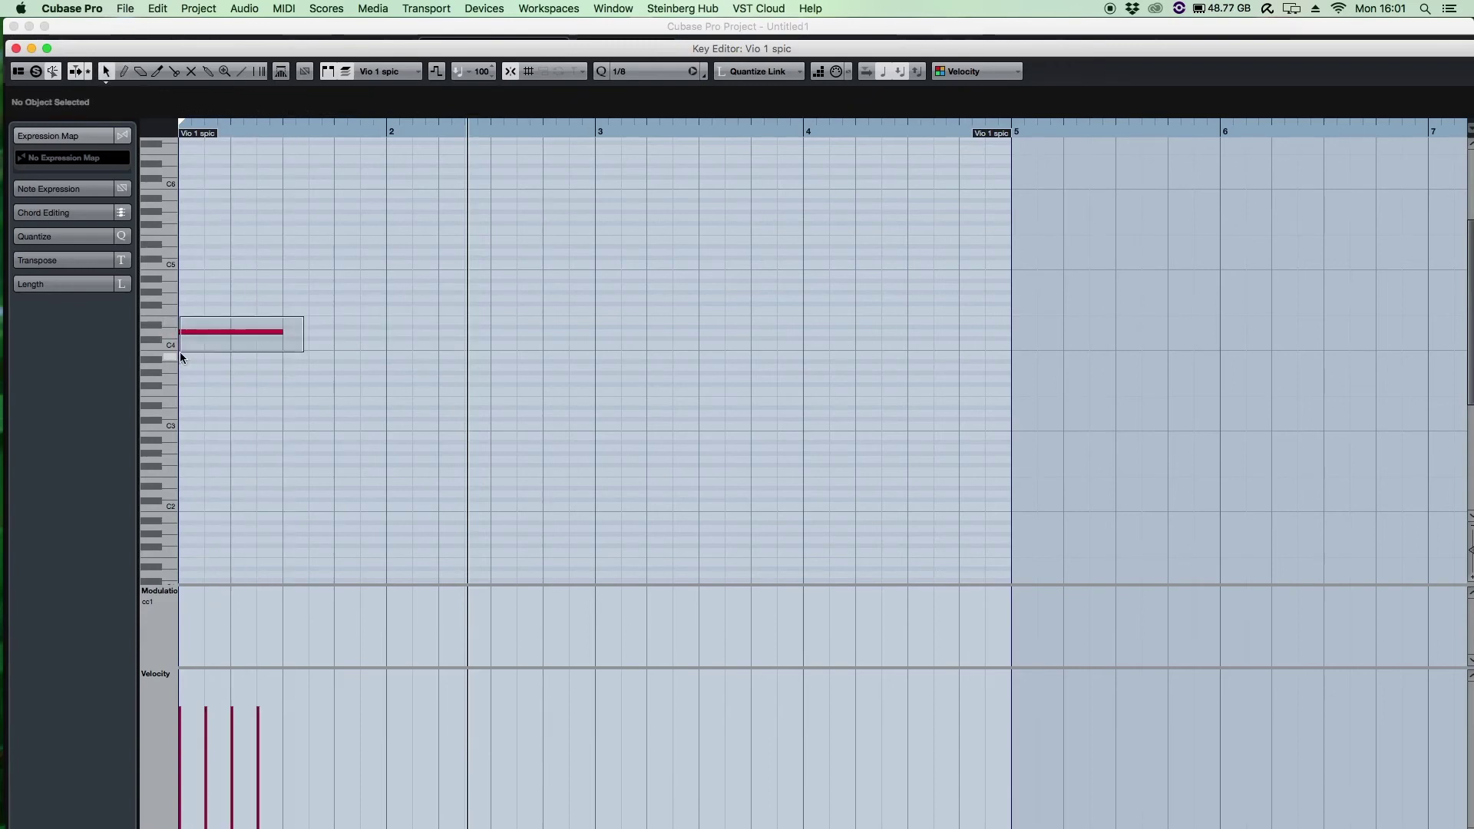
pyautogui.press('super+d')
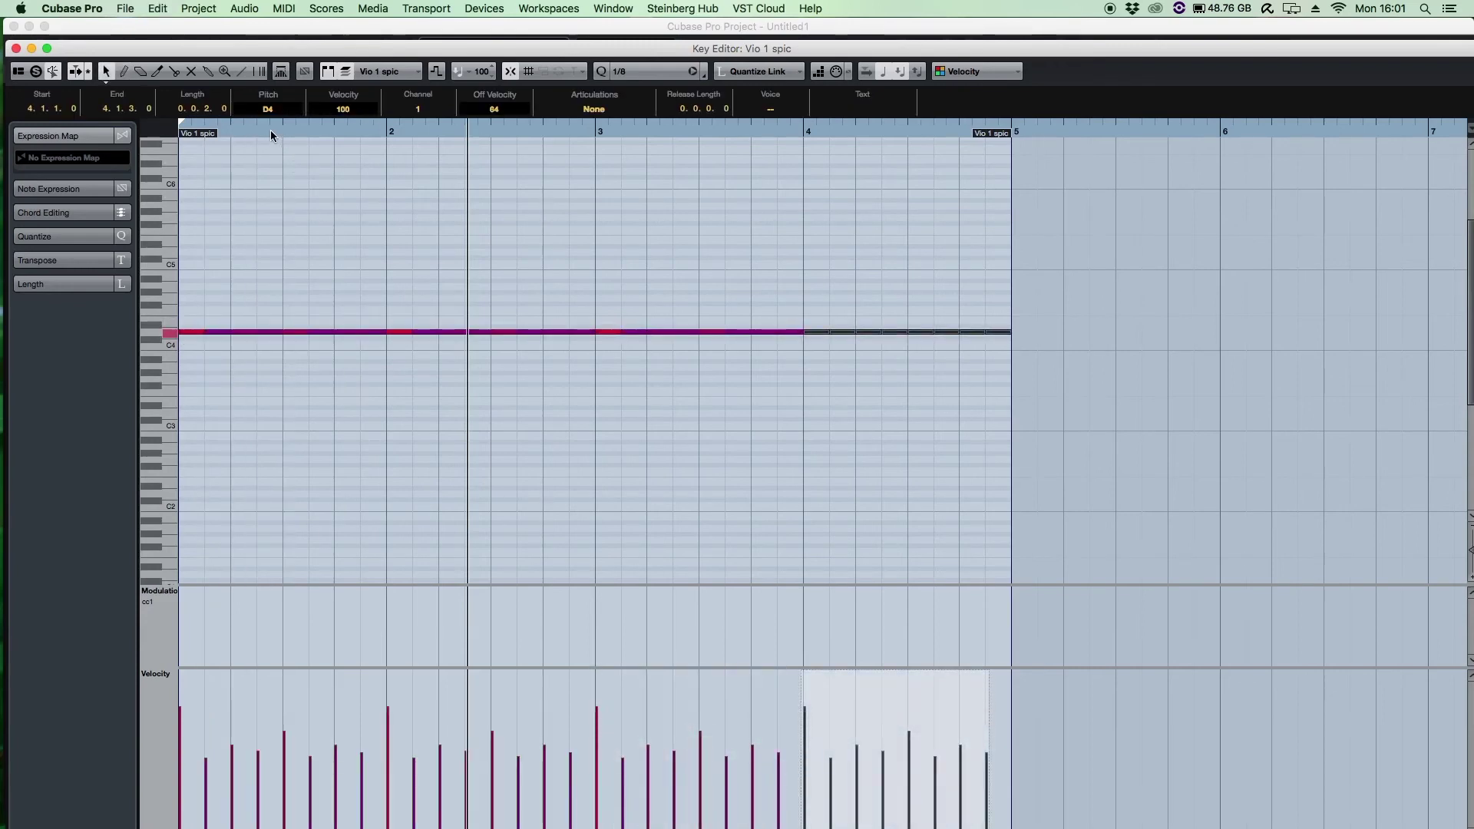
# - Loop playback of the Vio 1 spic part and check its signal in Vienna Ensemble Pro's Kontakt instrument and mixer
pyautogui.moveTo(270, 130); pyautogui.dragTo(71, 108)
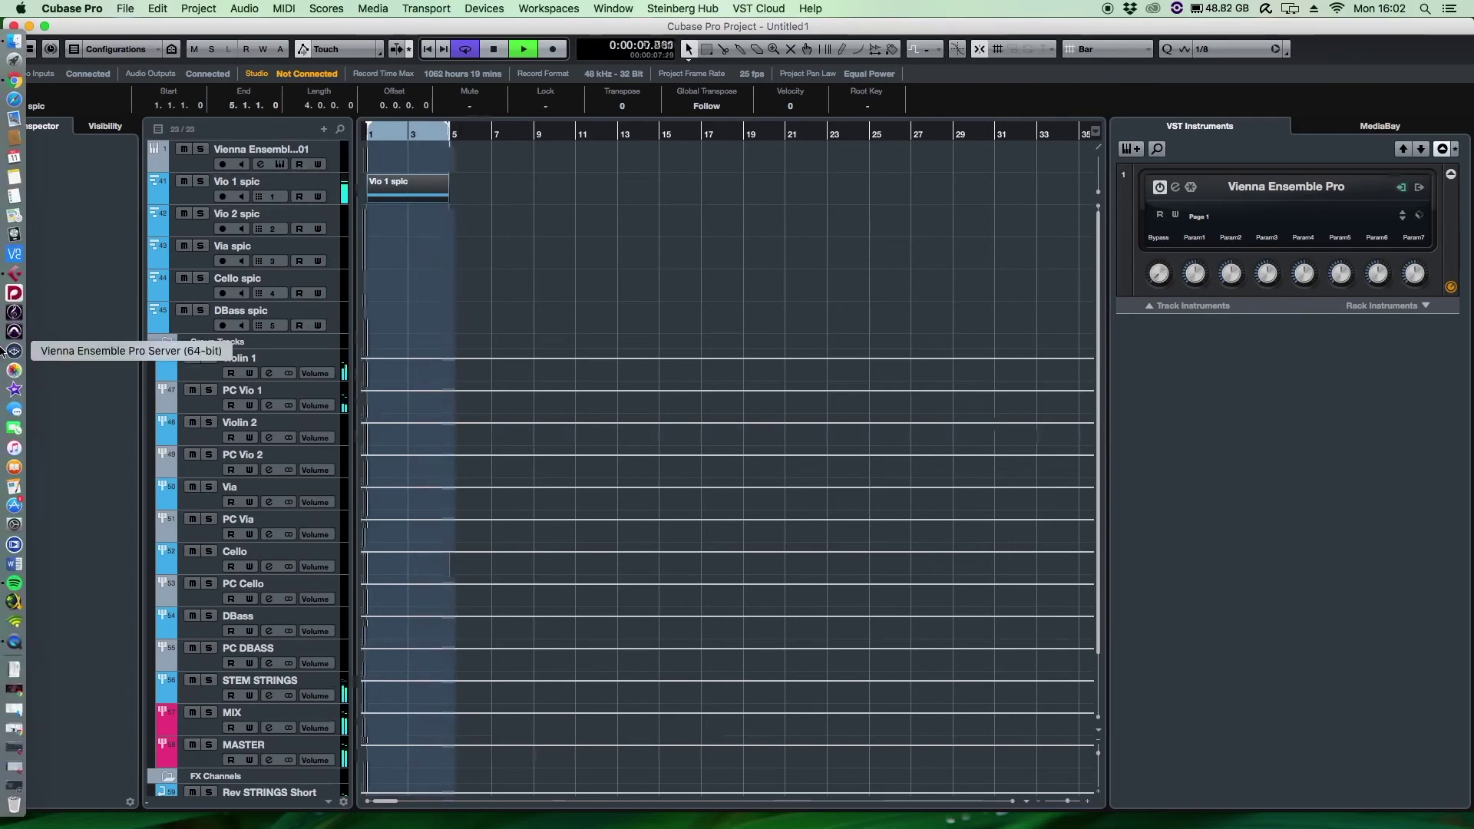
pyautogui.click(39, 362)
pyautogui.click(280, 240)
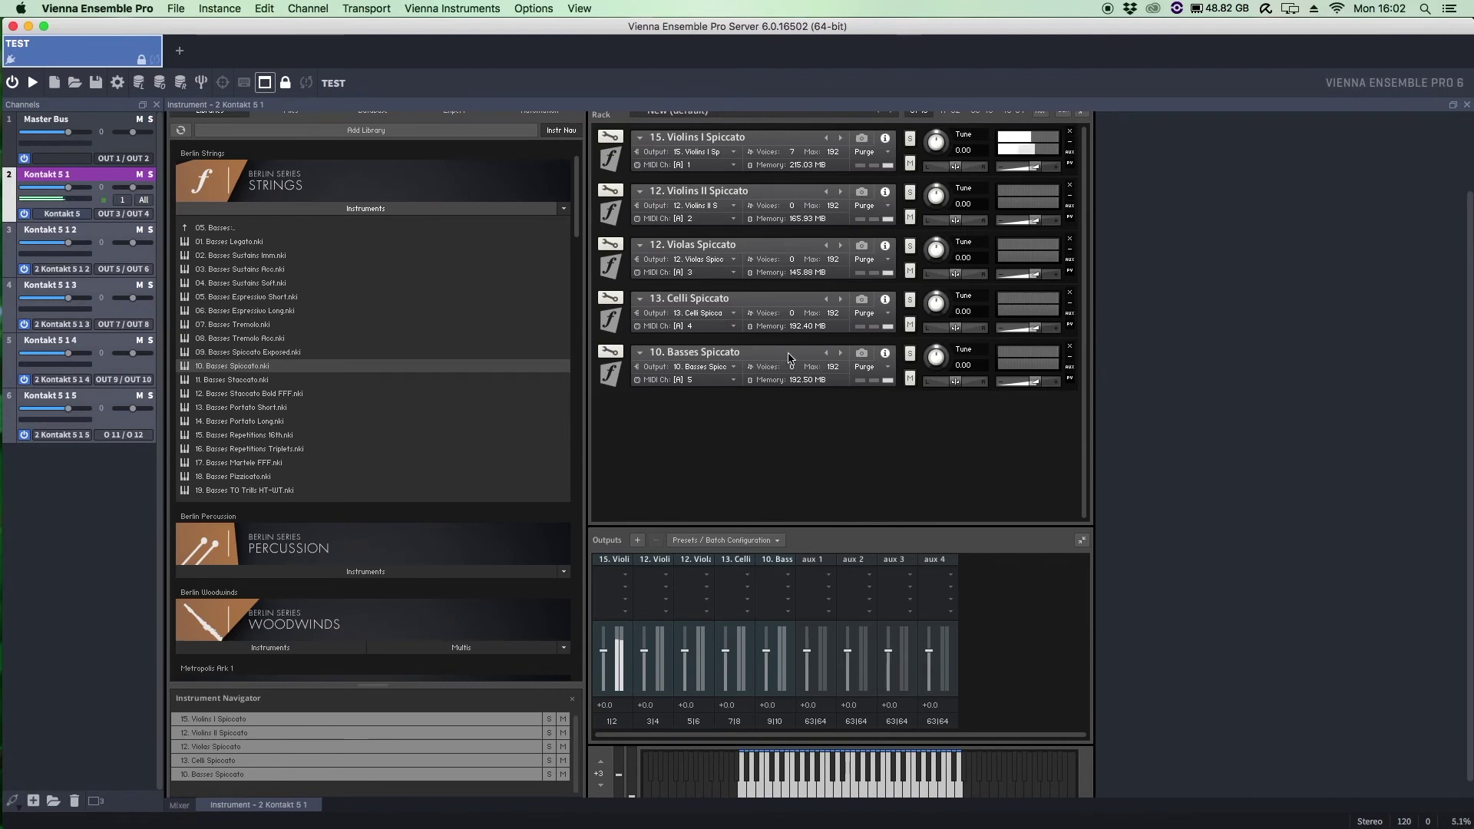
pyautogui.click(180, 804)
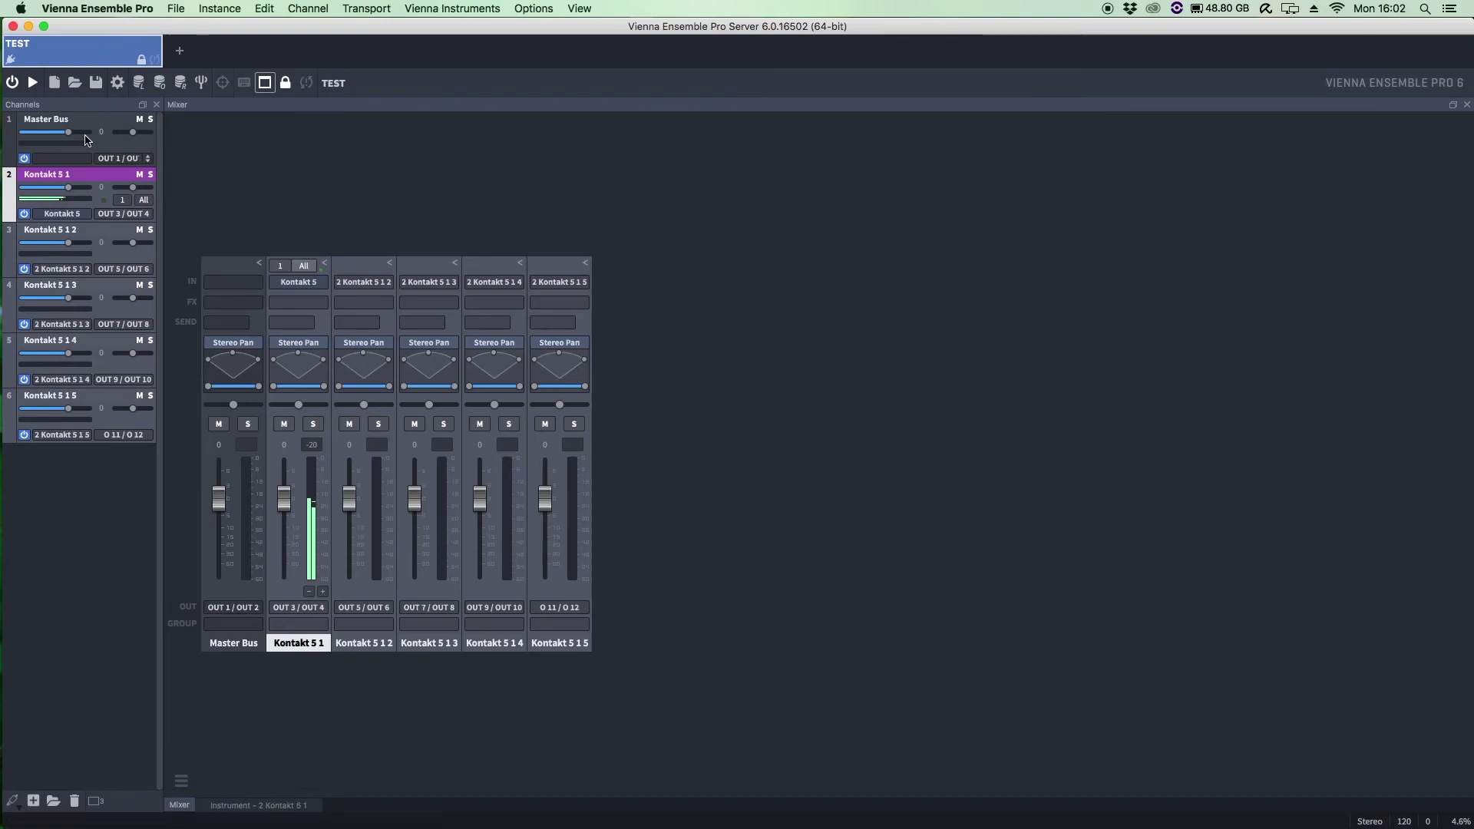
# - Switch back to Cubase and activate the Rev STRINGS Long send on PC Vio 1 in the MixConsole
pyautogui.click(7, 280)
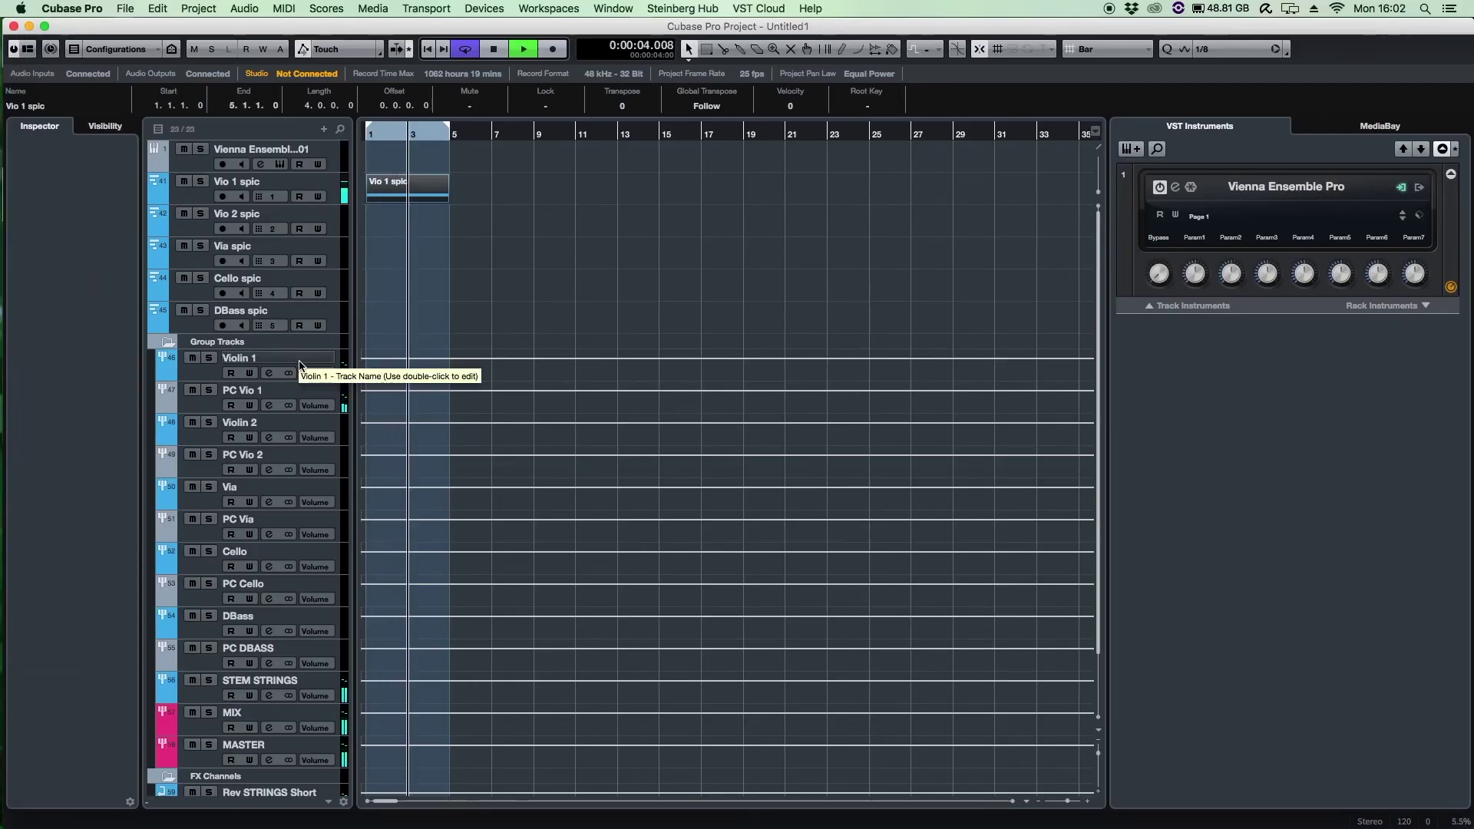
pyautogui.press('F3')
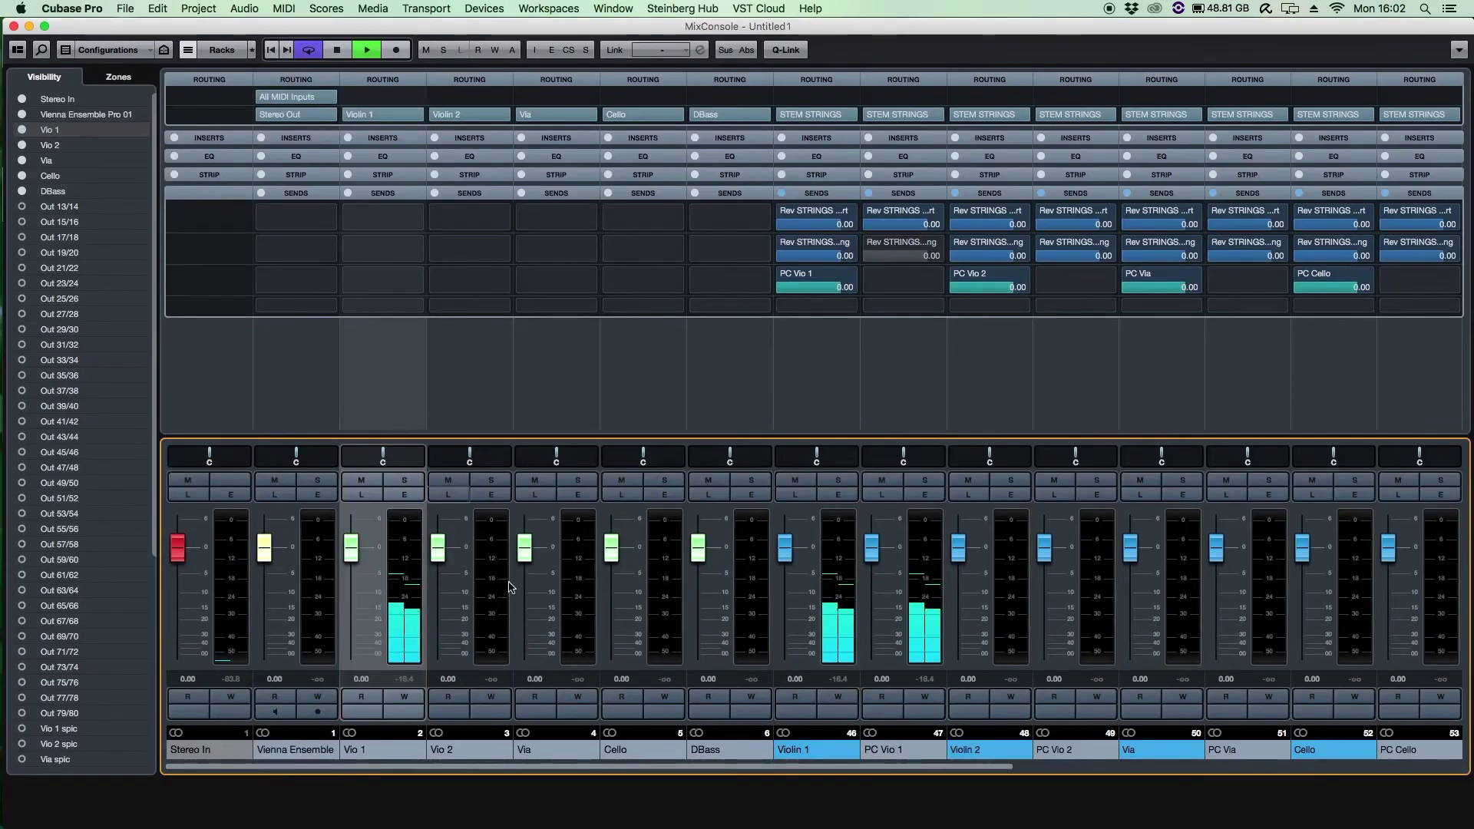
pyautogui.moveTo(527, 770); pyautogui.dragTo(653, 772)
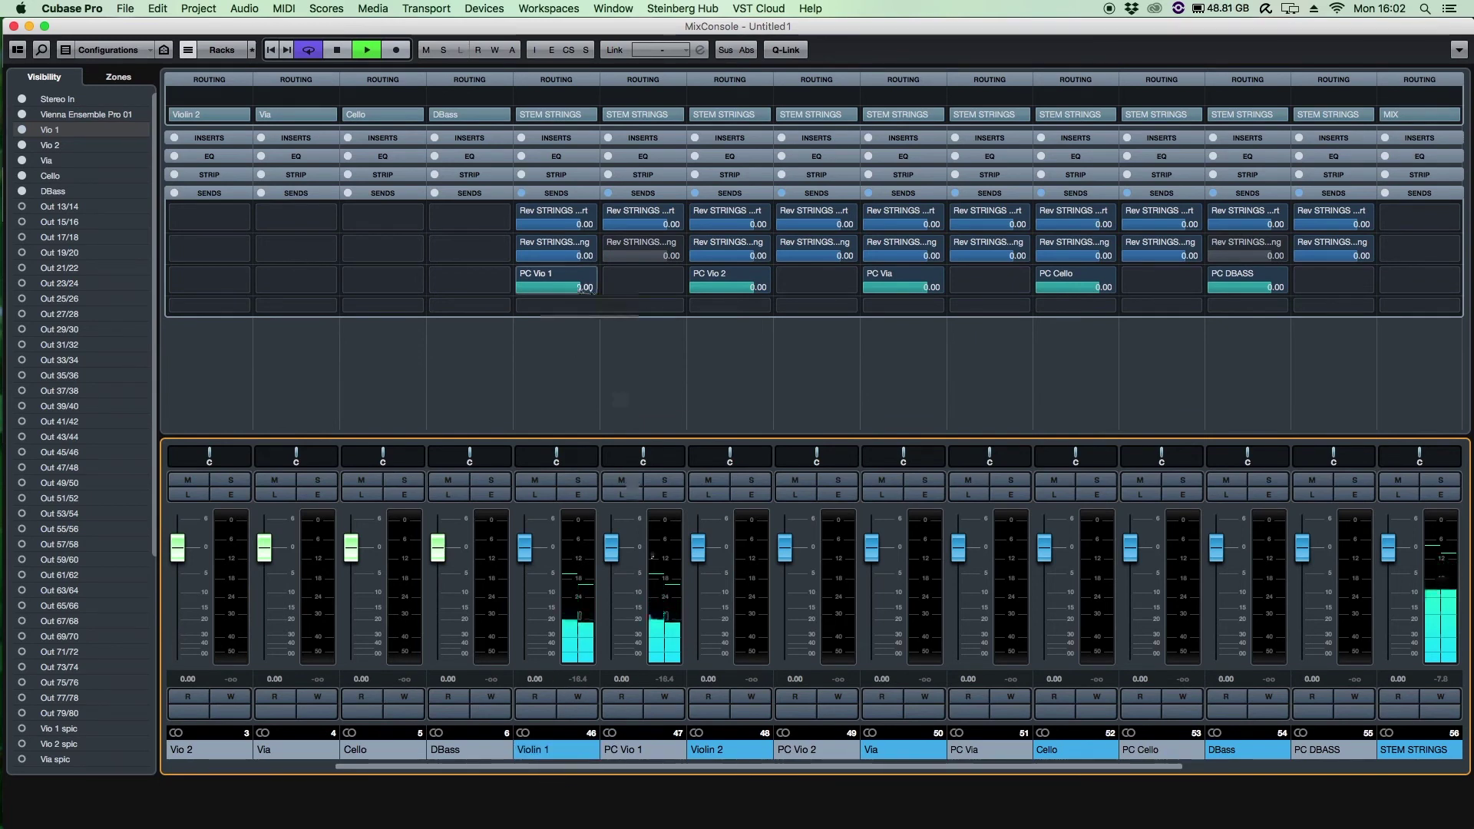
pyautogui.moveTo(581, 229)
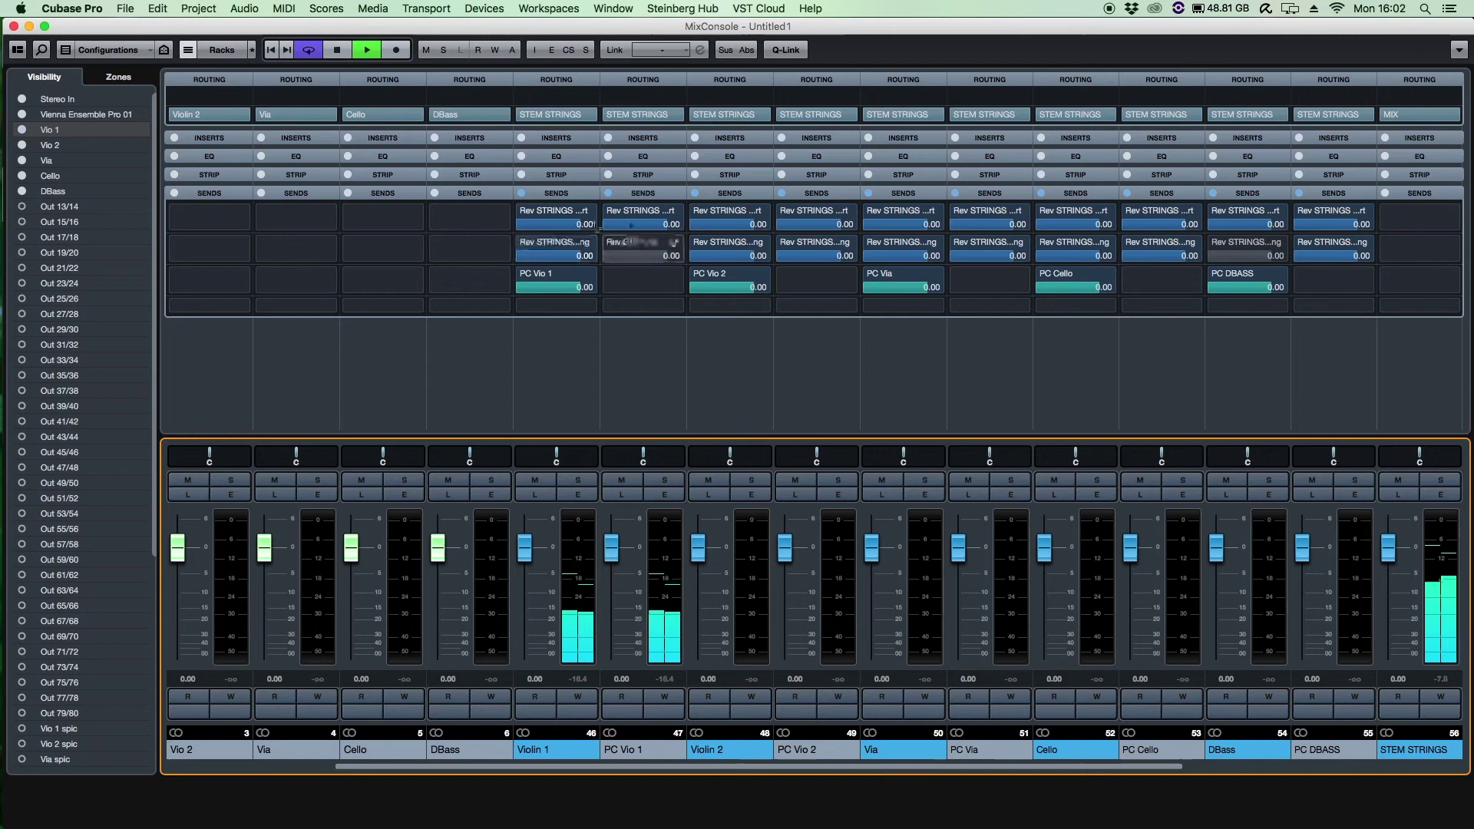
pyautogui.click(610, 242)
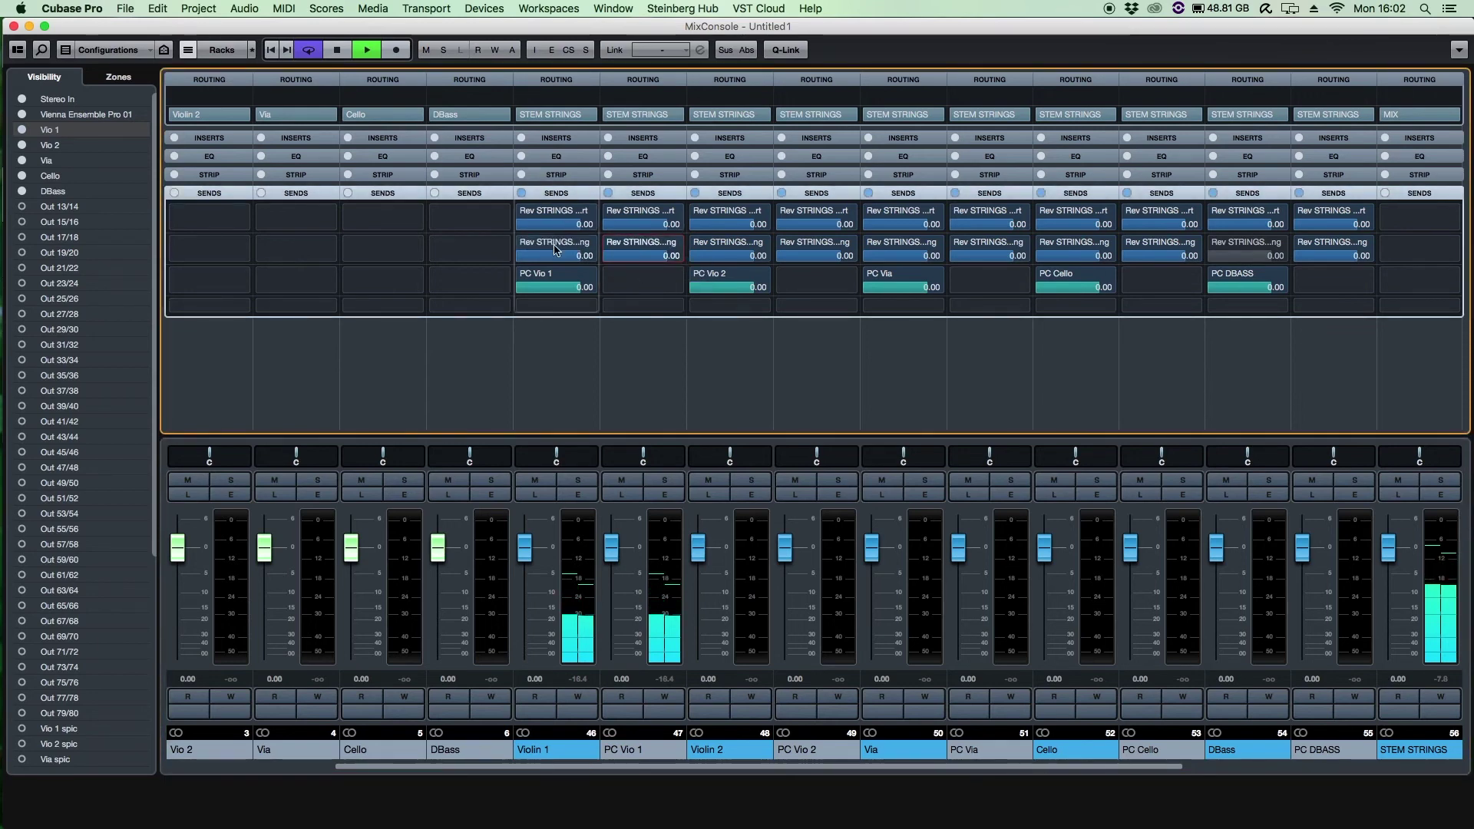
# - Check the signal flow through the STEM STRINGS, MIX, MASTER, reverb and Stereo Out channels during playback
pyautogui.moveTo(537, 770); pyautogui.dragTo(820, 770)
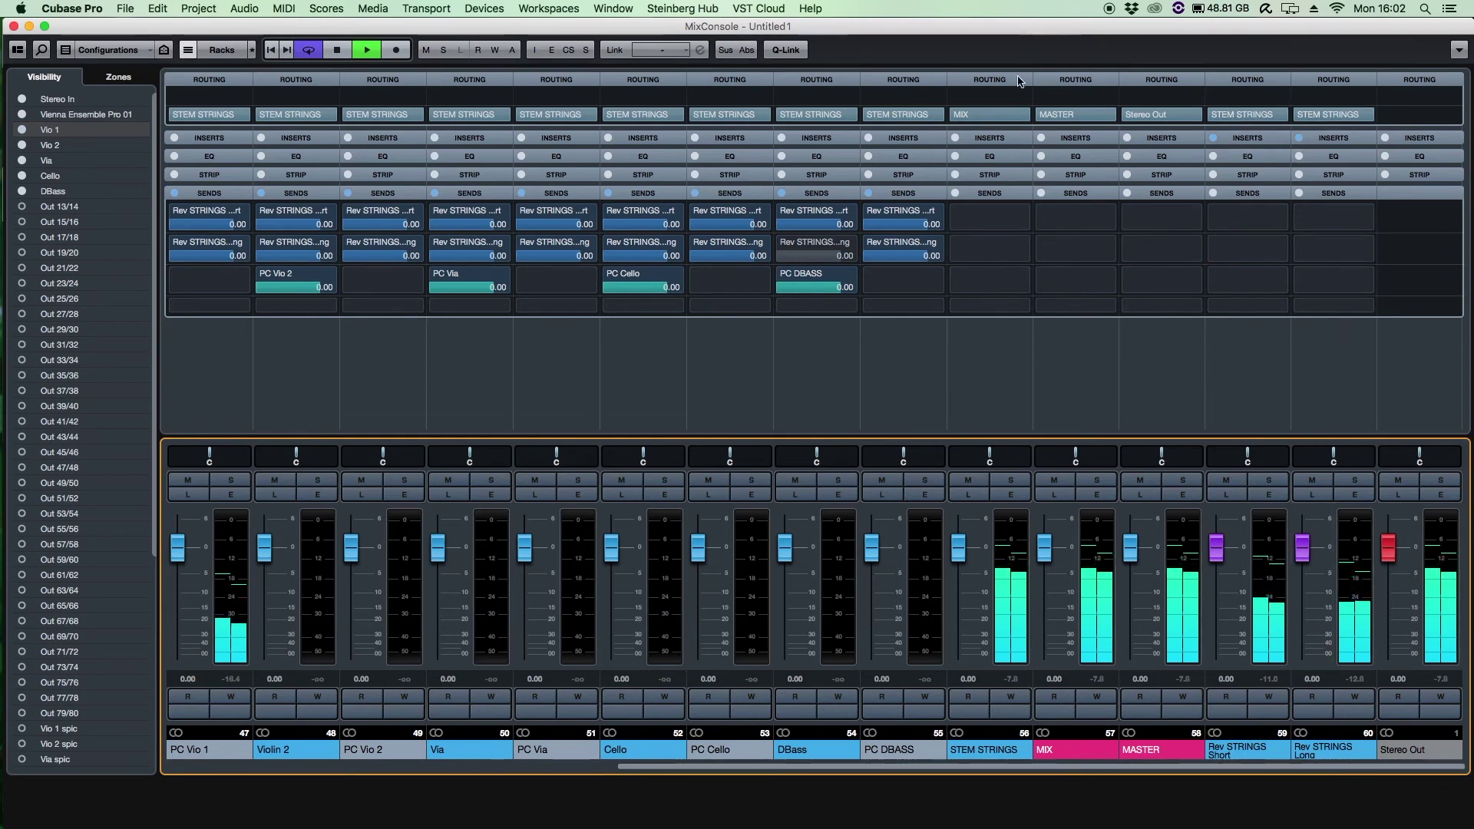
pyautogui.scroll(-3, 989, 457)
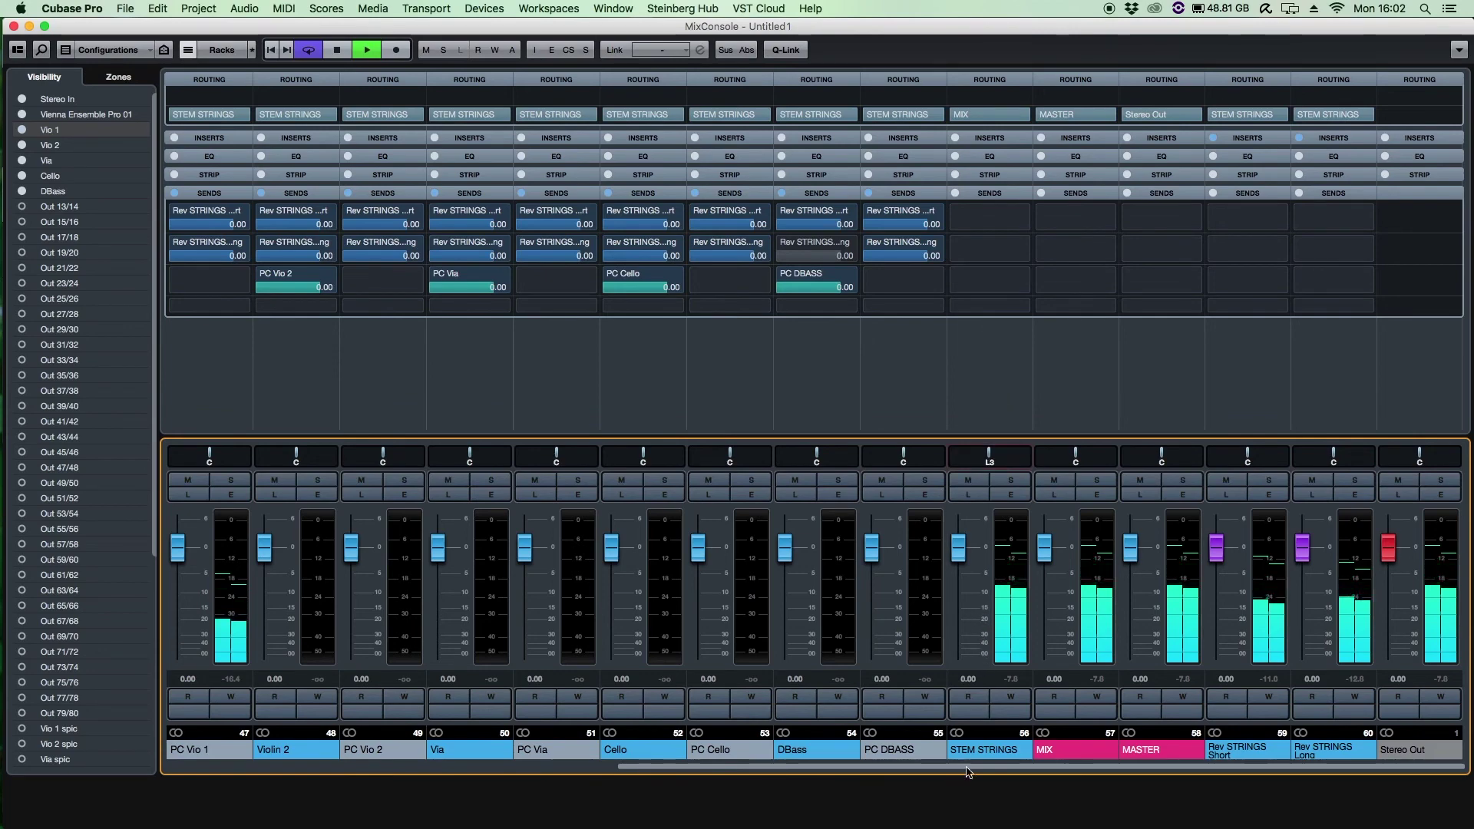
pyautogui.moveTo(948, 766); pyautogui.dragTo(834, 780)
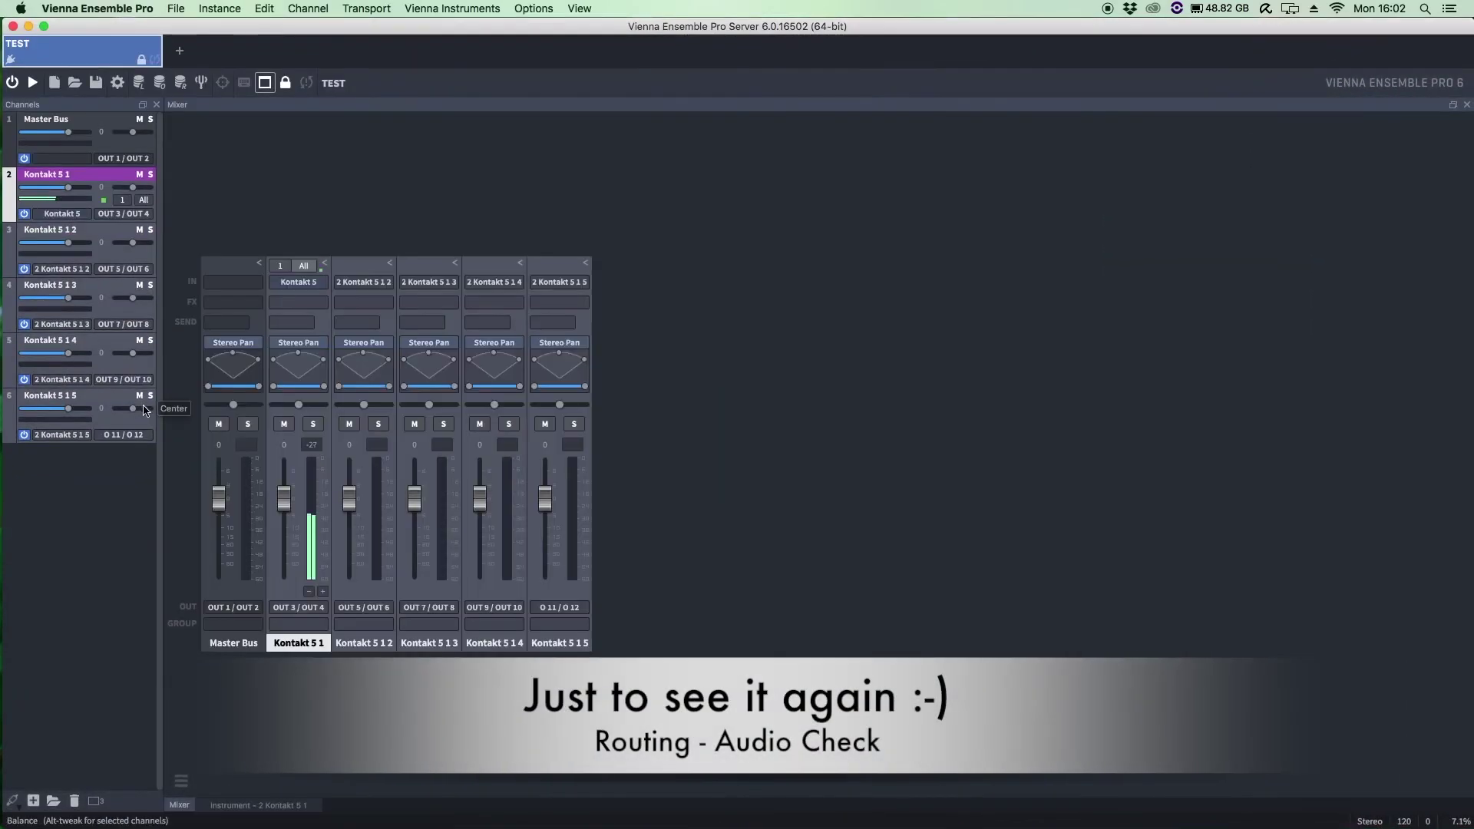
# - Recheck the Violins I Spiccato signal in Vienna Ensemble Pro's Kontakt instrument and mixer
pyautogui.doubleClick(83, 178)
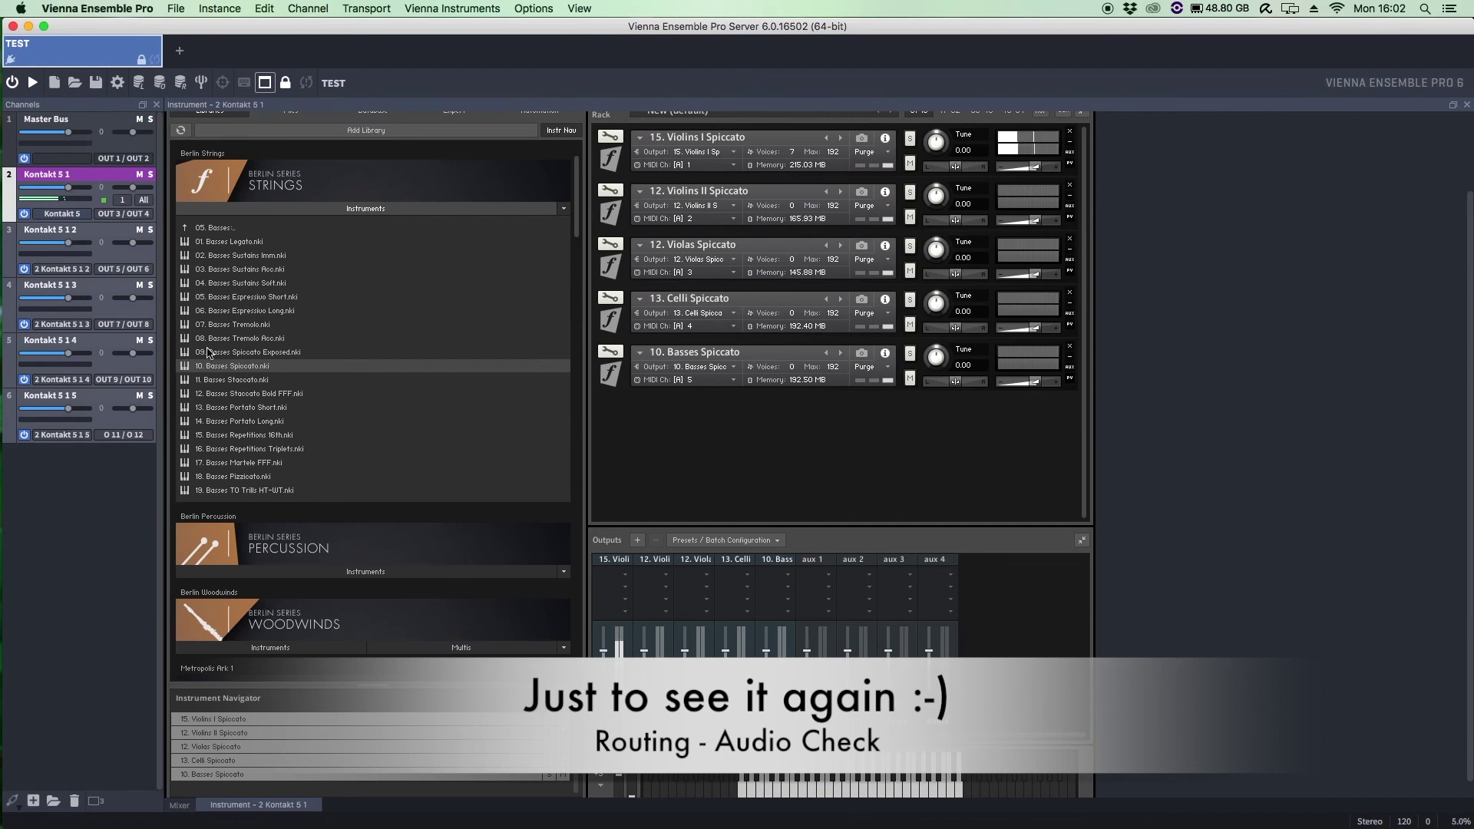
pyautogui.click(181, 804)
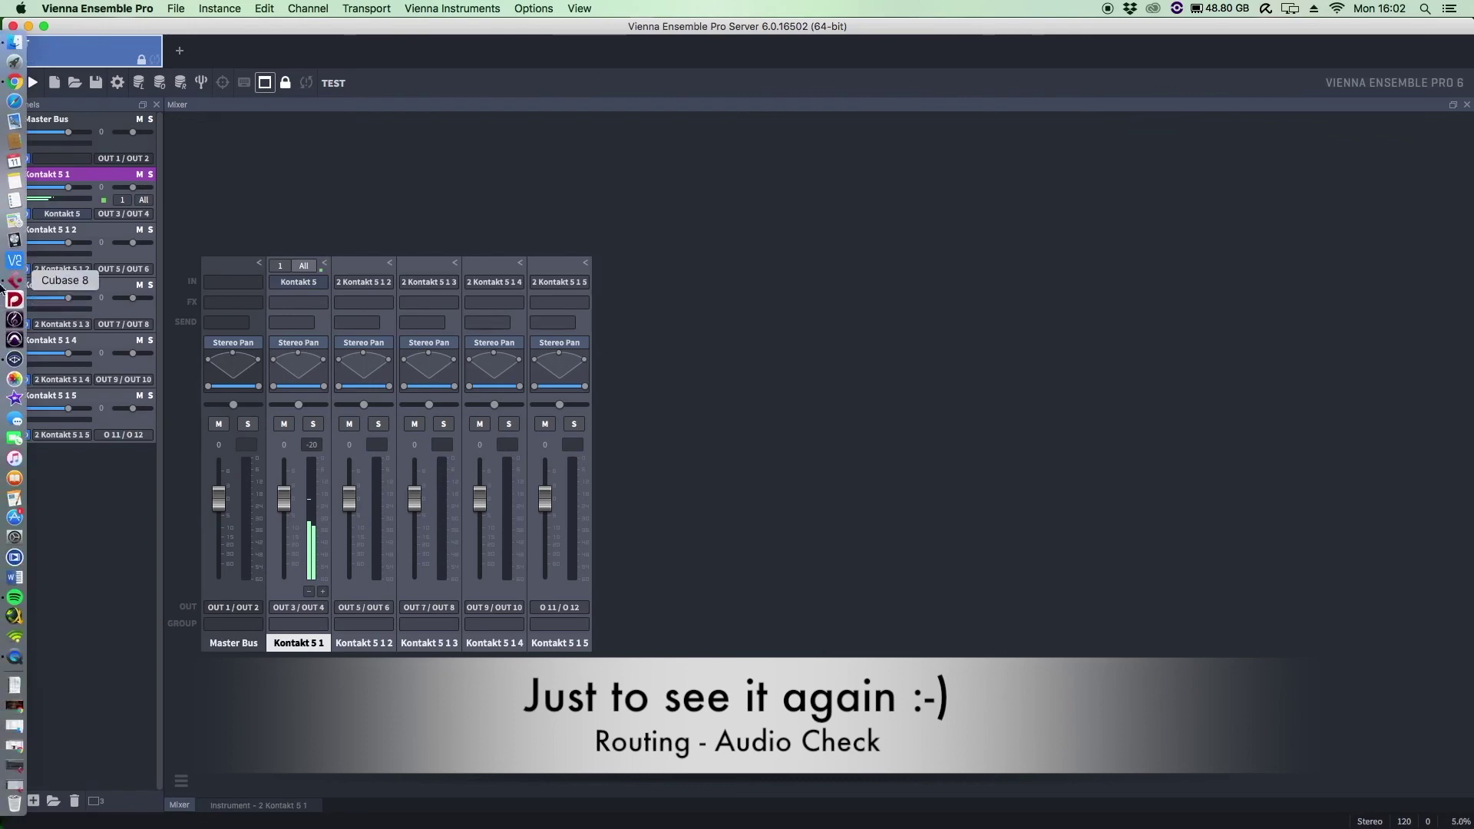
# - Return to Cubase's MixConsole and switch on PC Vio 1's send to Rev STRINGS Long
pyautogui.click(13, 286)
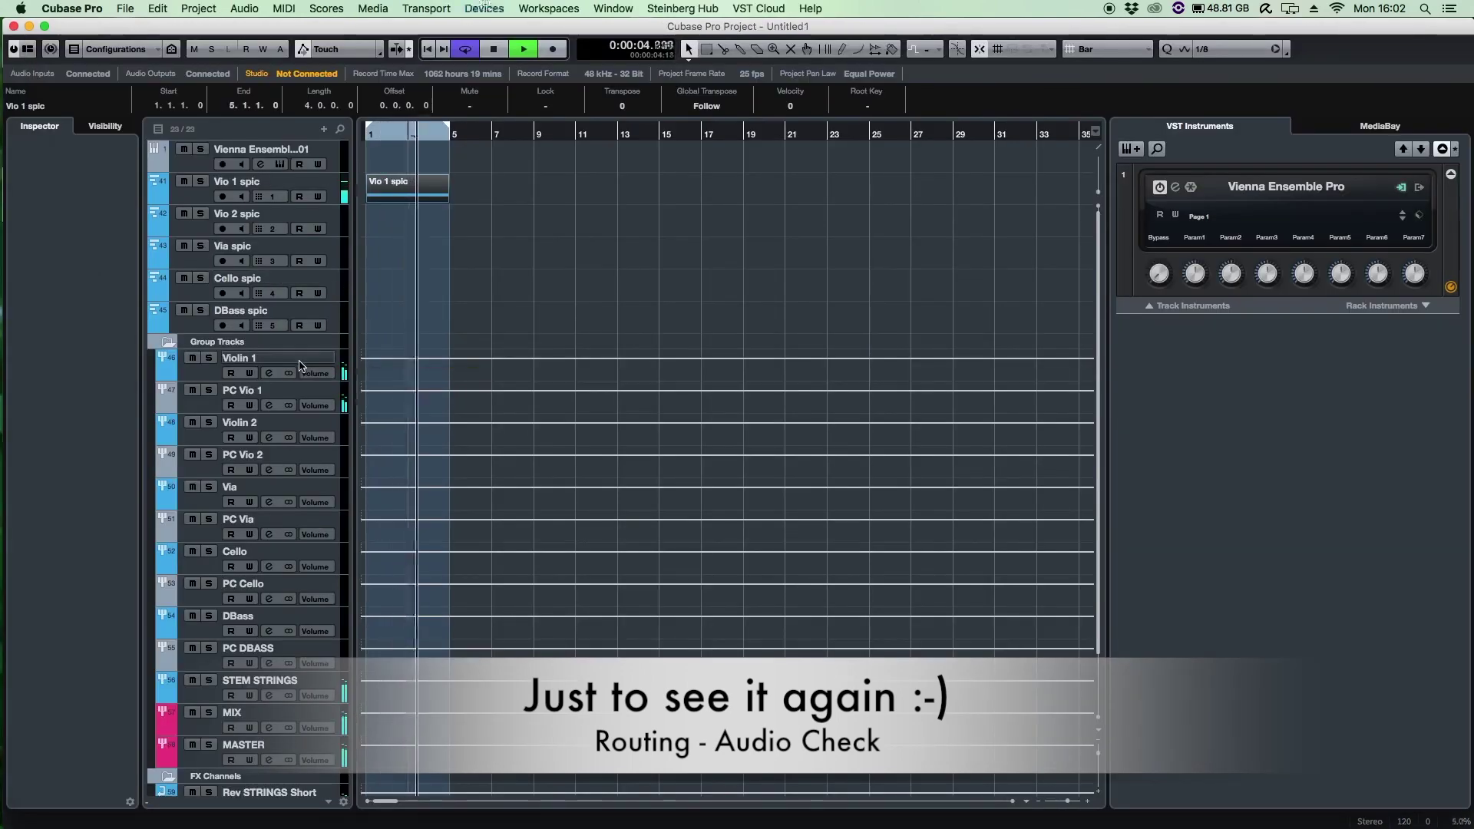
pyautogui.press('F3')
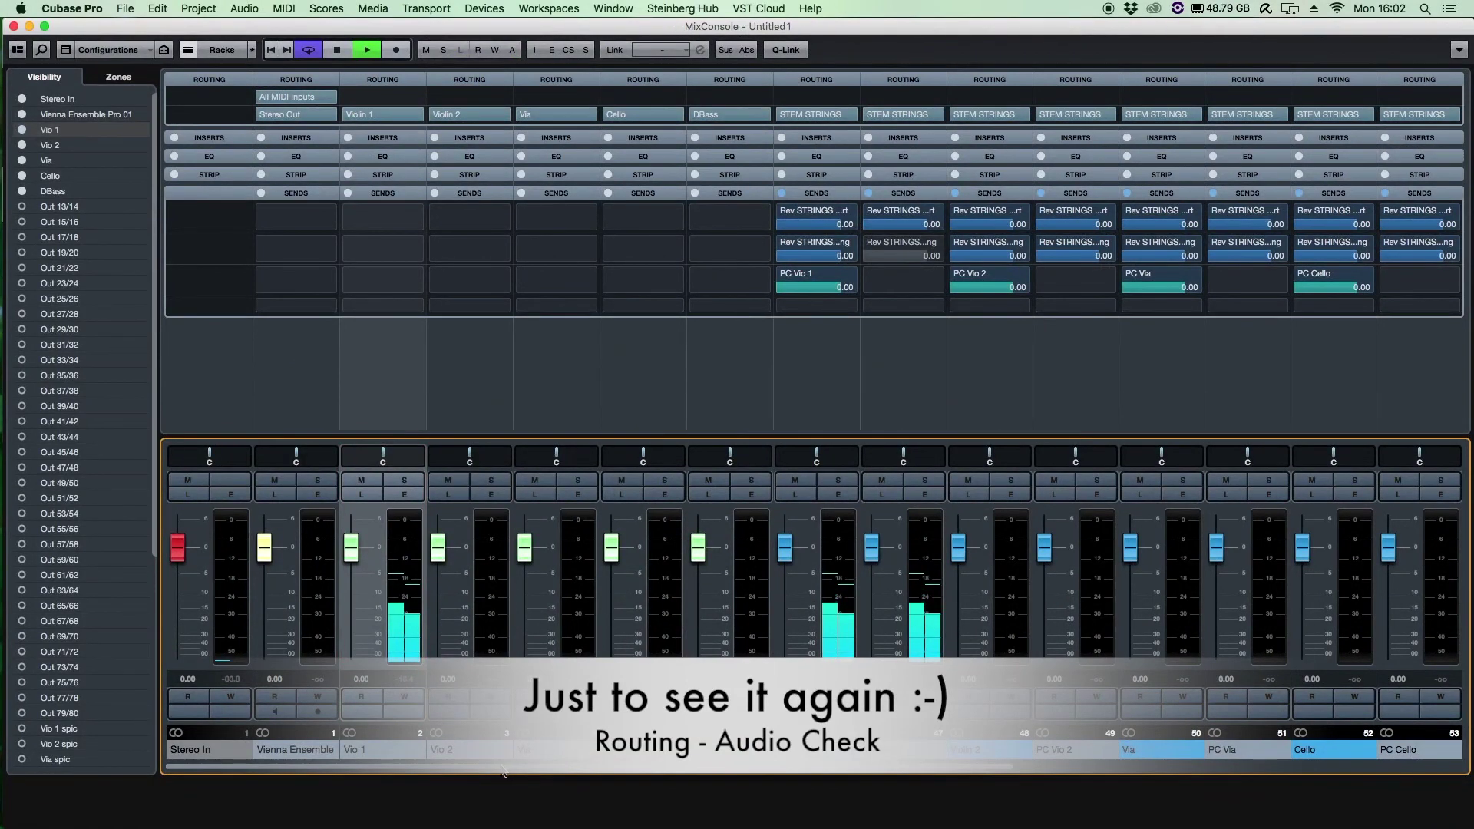
pyautogui.moveTo(516, 773); pyautogui.dragTo(651, 774)
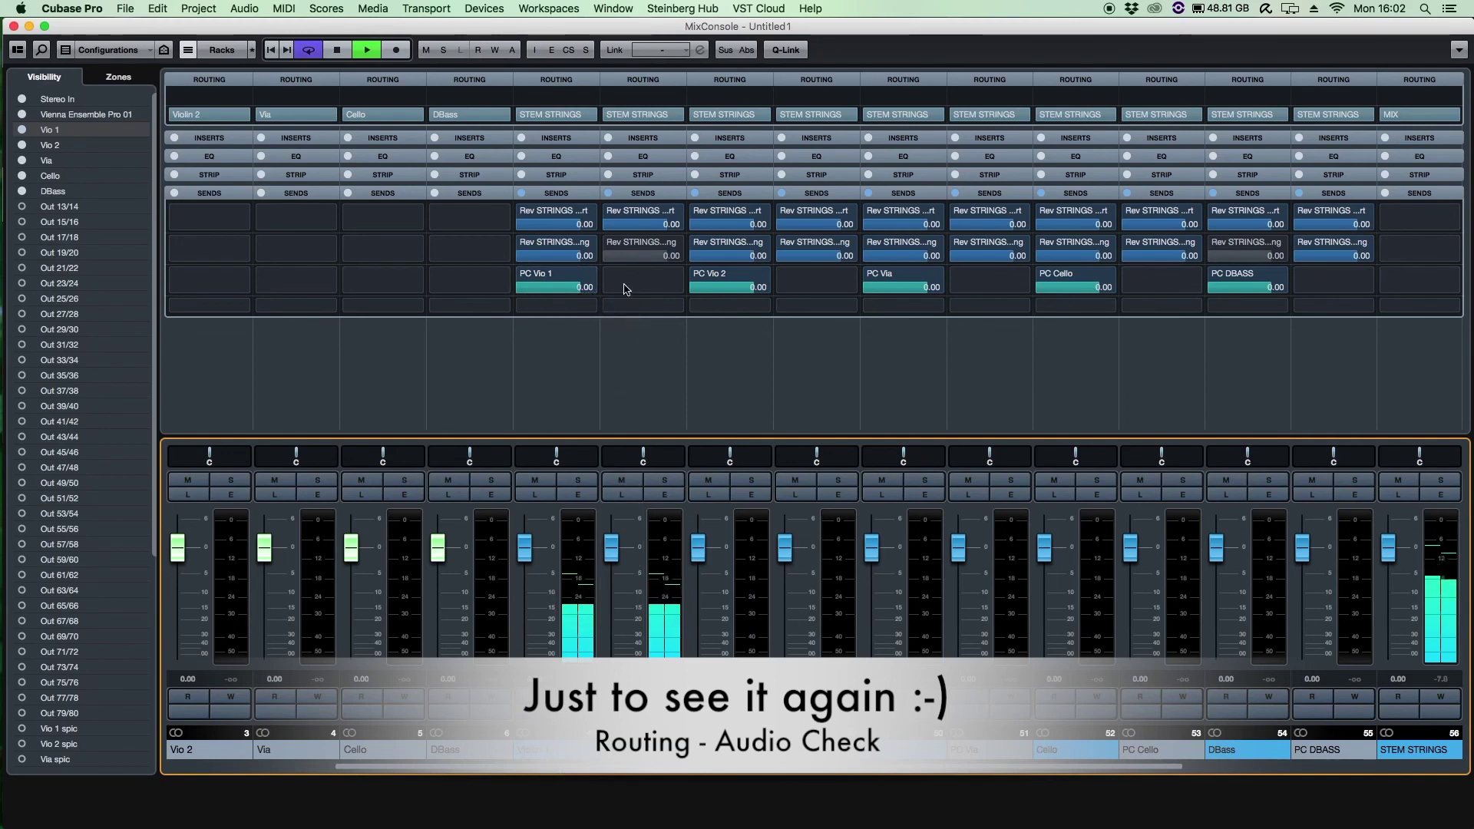
pyautogui.click(610, 244)
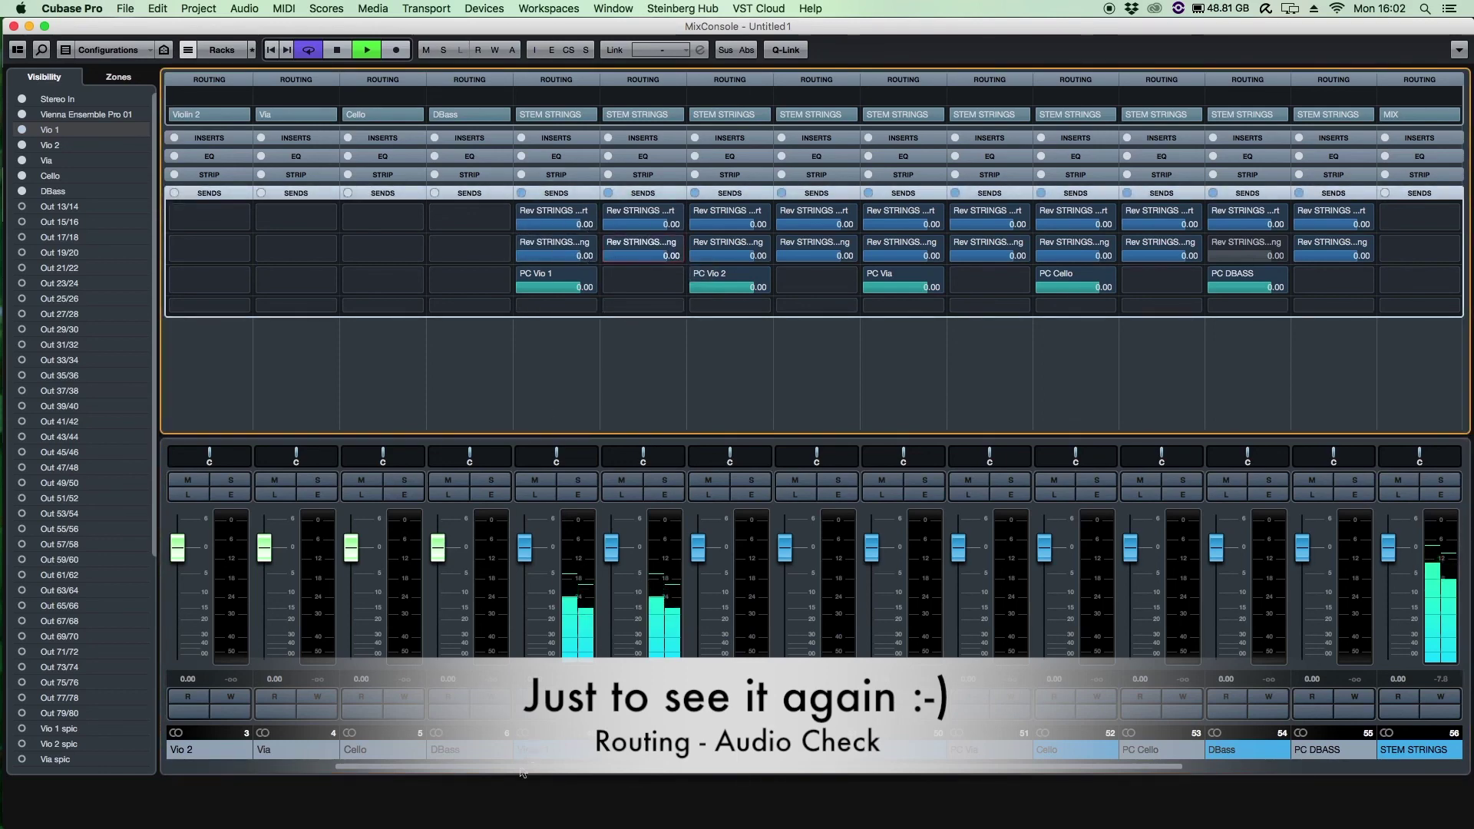
# - Follow the signal from the violin groups through the stem, mix, master and reverb channels, then stop playback
pyautogui.moveTo(521, 767); pyautogui.dragTo(802, 768)
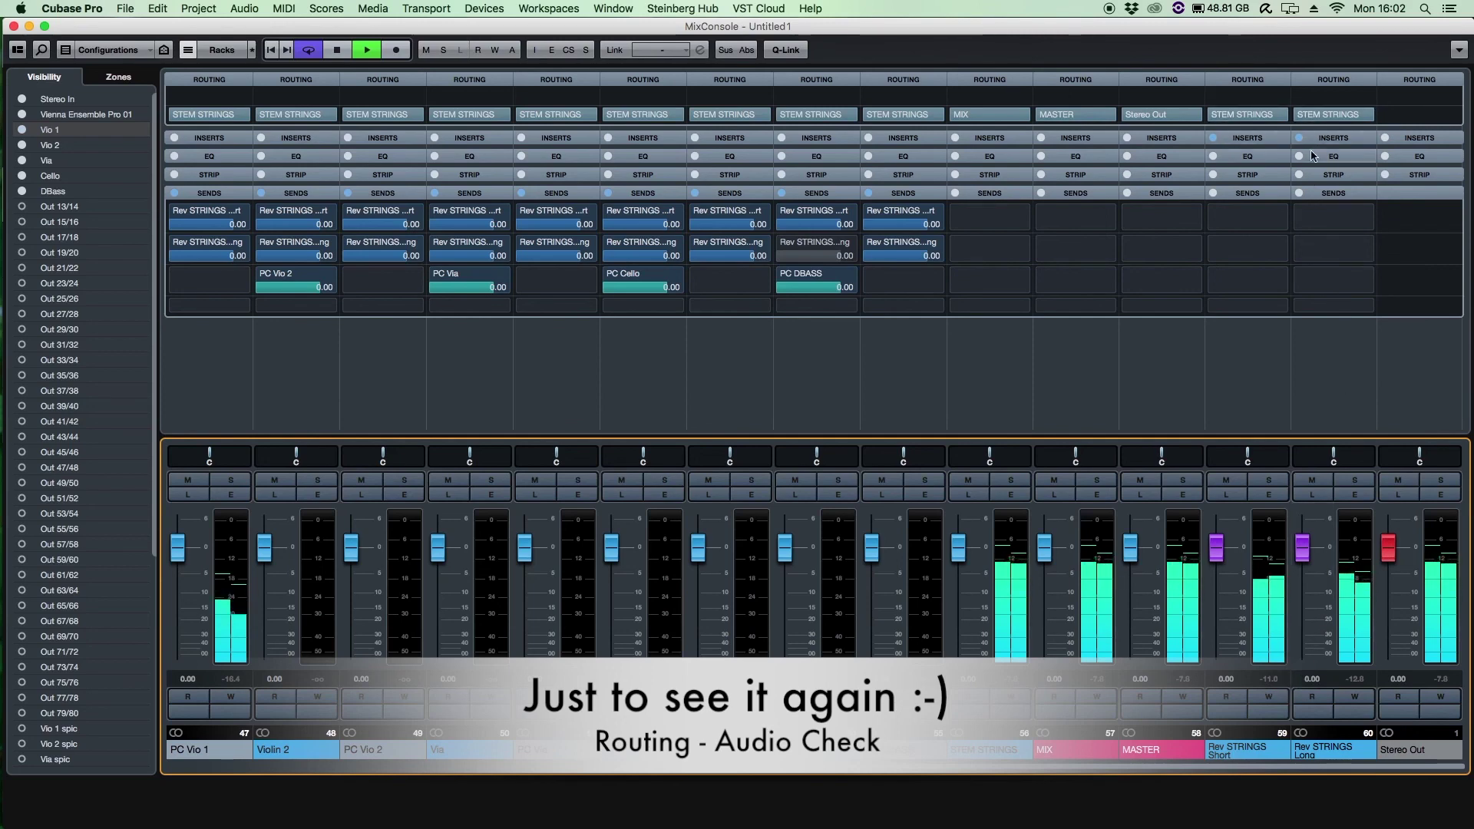
pyautogui.scroll(-3, 987, 458)
pyautogui.hscroll(-2, 834, 776)
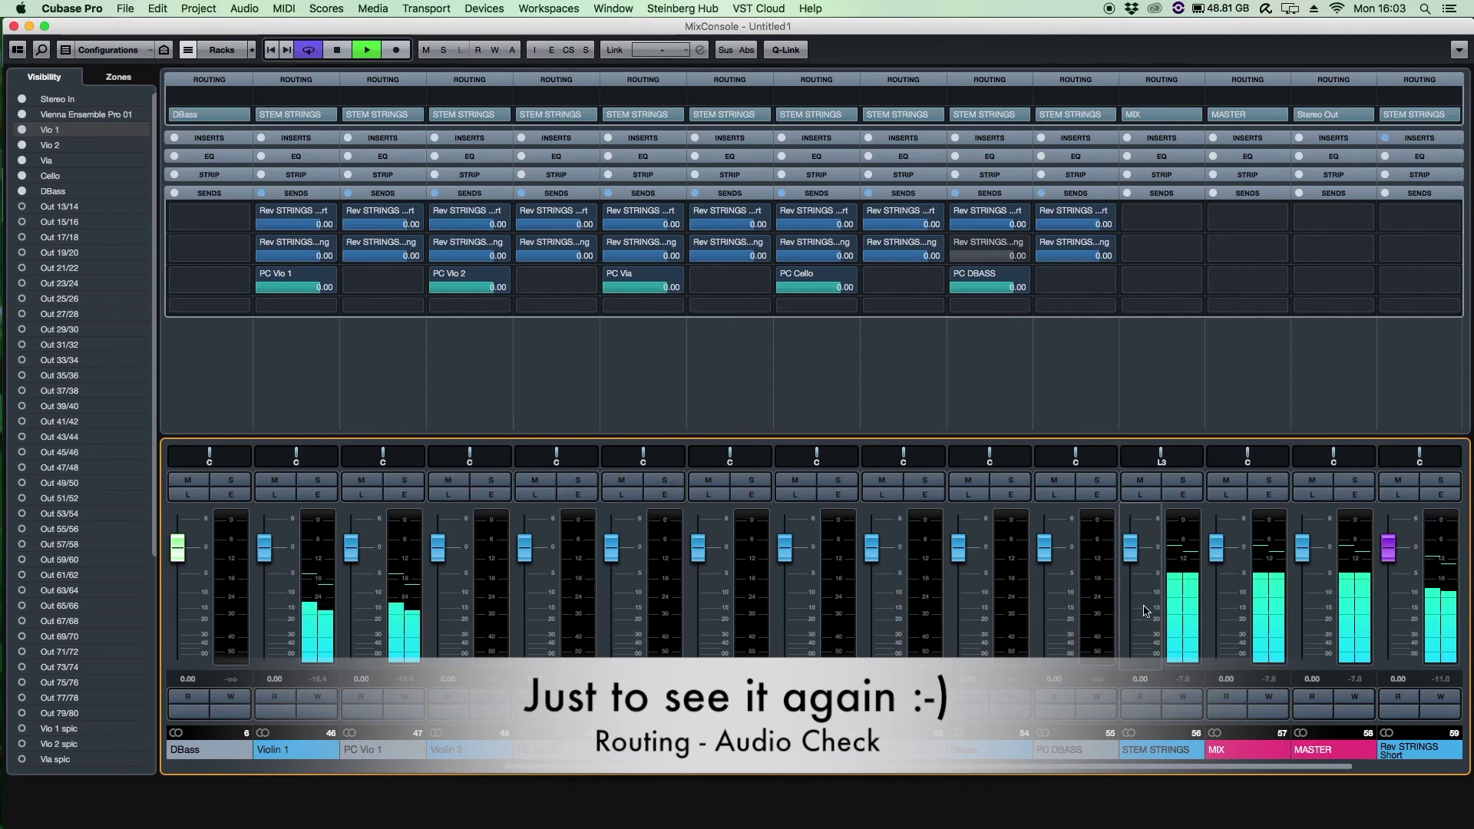
pyautogui.hscroll(2, 700, 775)
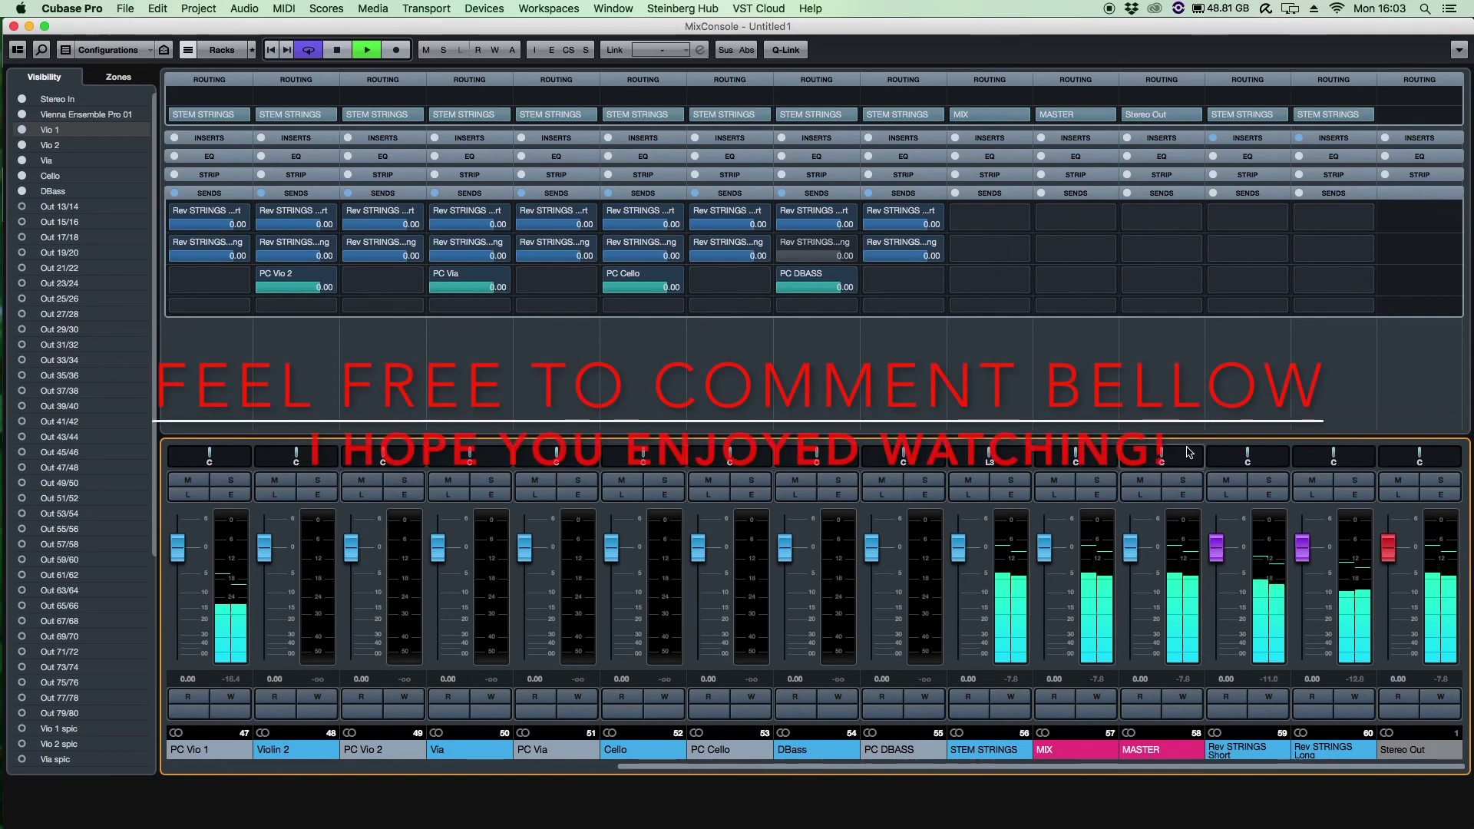
pyautogui.press('space')
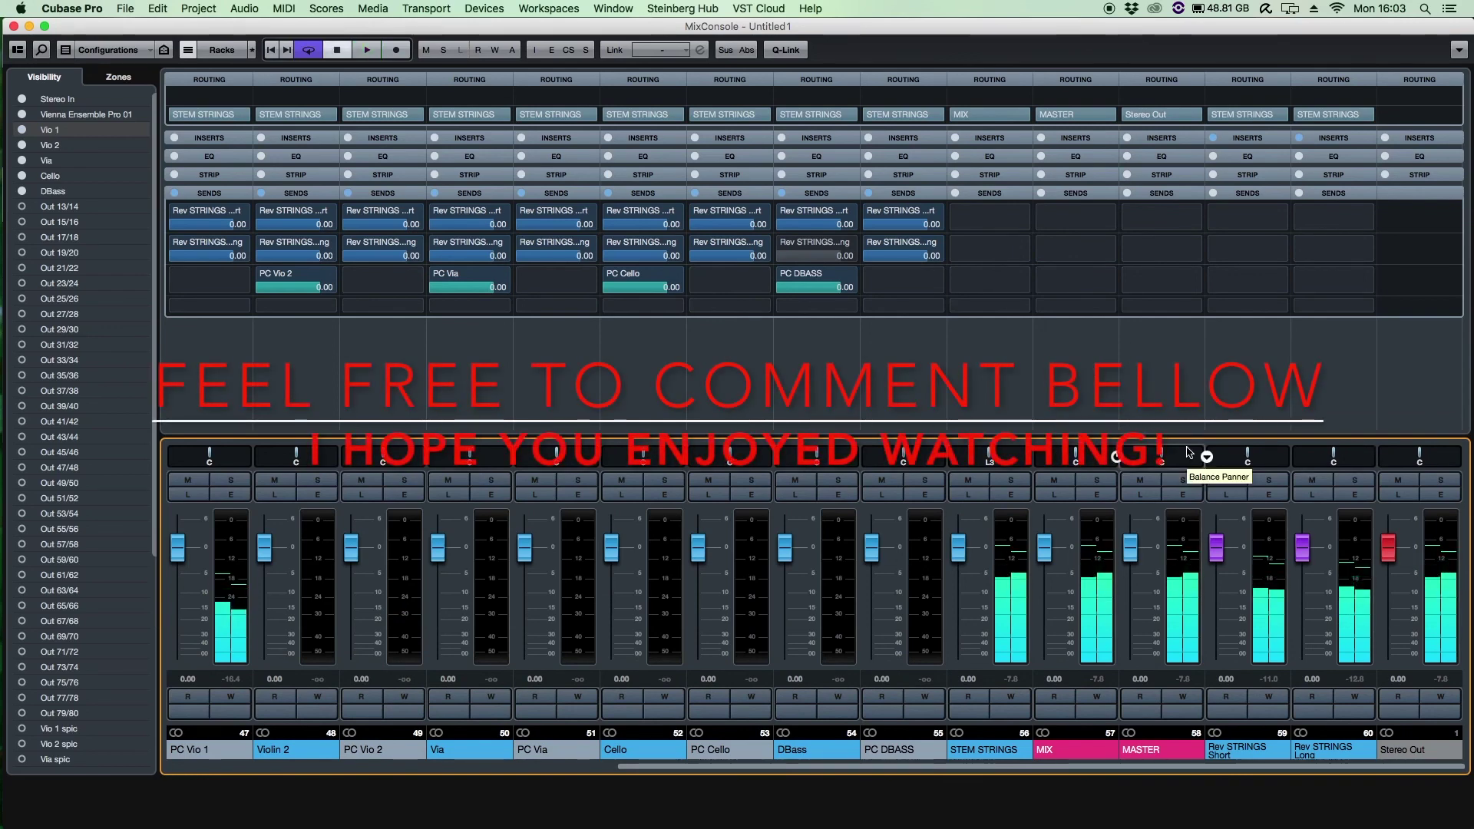